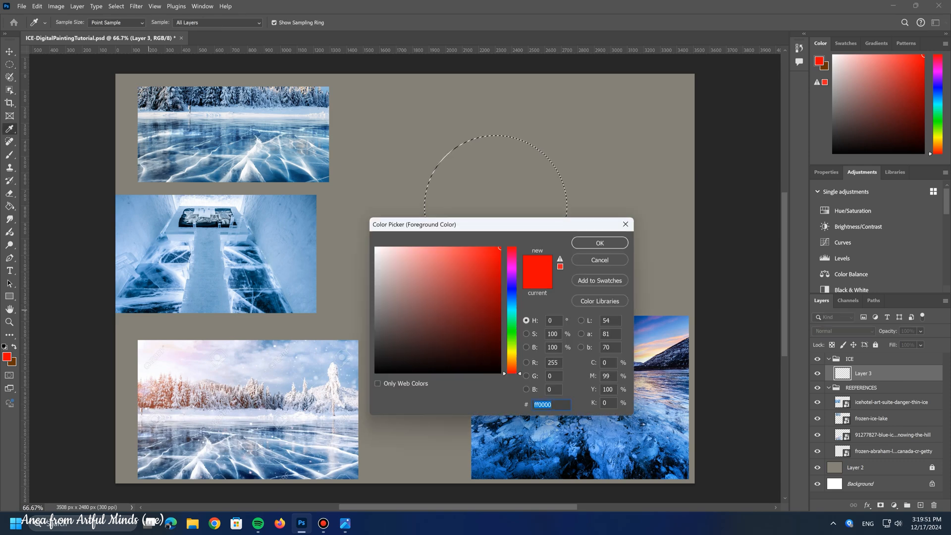
Step: Sample the dark navy #06131f from the ice-suite reference photo and fill the circular selection on Layer 3 with it
click(148, 310)
click(600, 242)
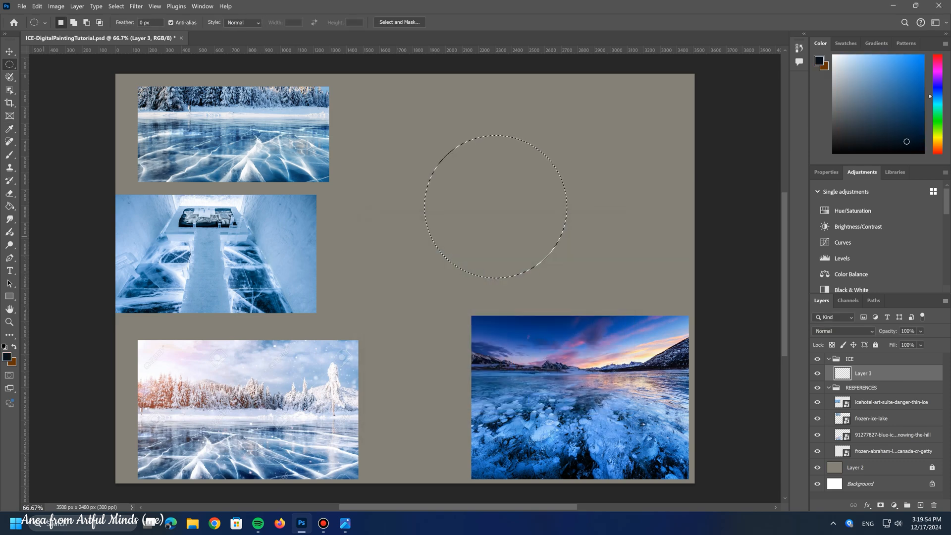
click(10, 206)
click(489, 220)
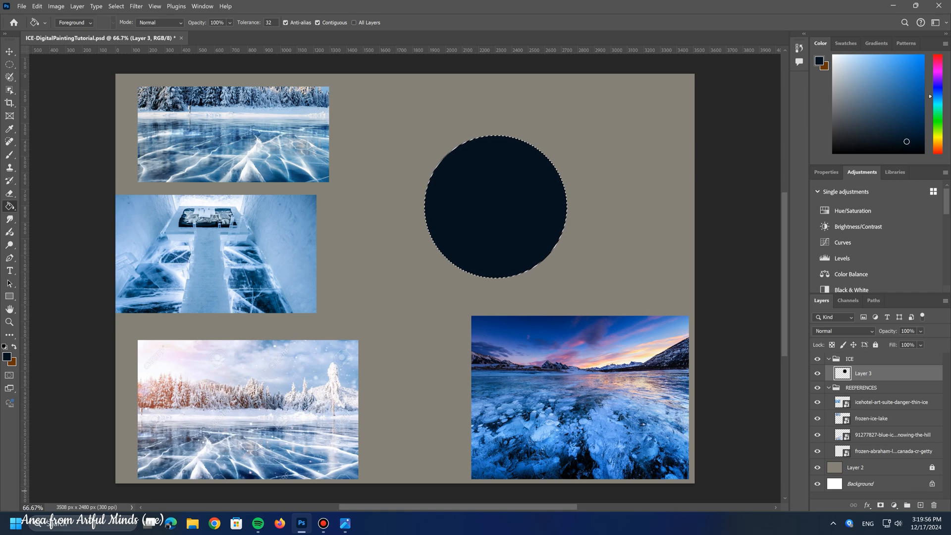
Step: Add a new layer above the filled circle and set the brush's foreground color to muted blue #2f516c
click(920, 506)
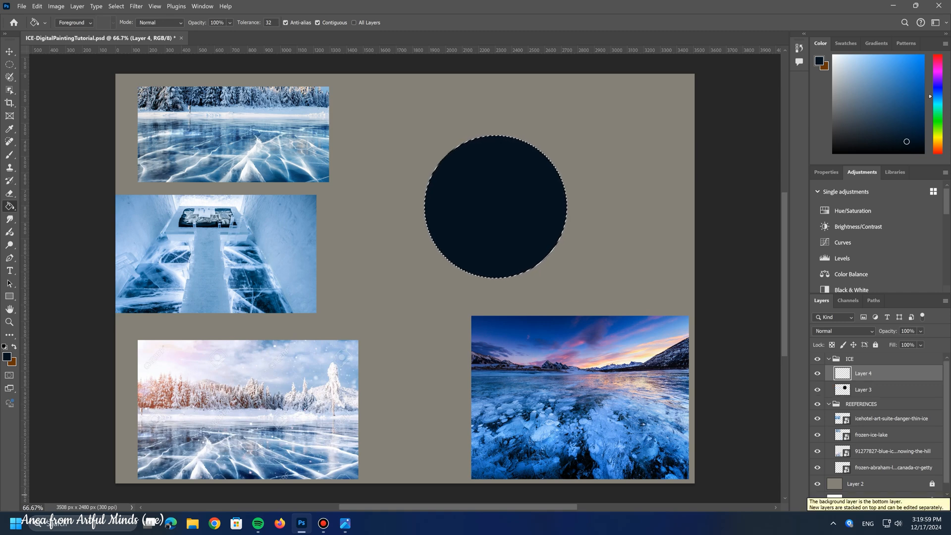
key(b)
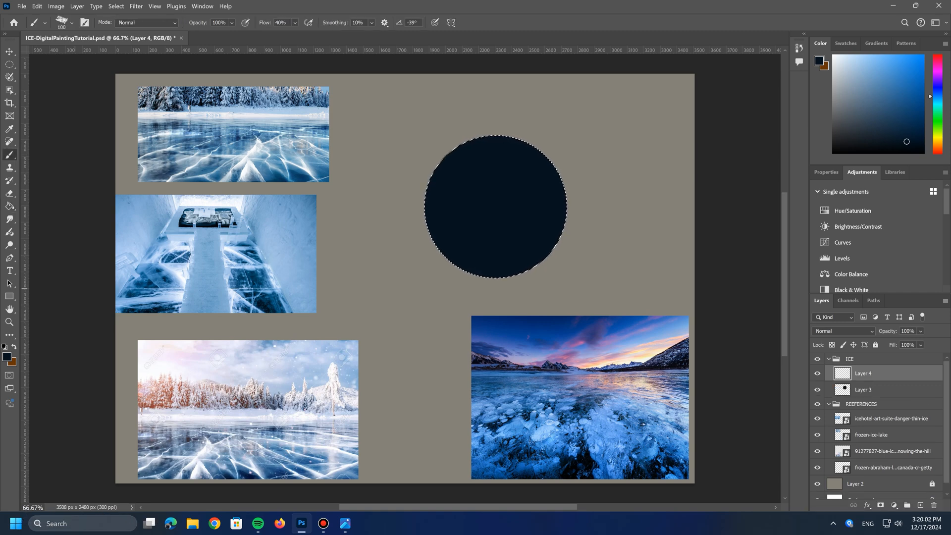
click(6, 357)
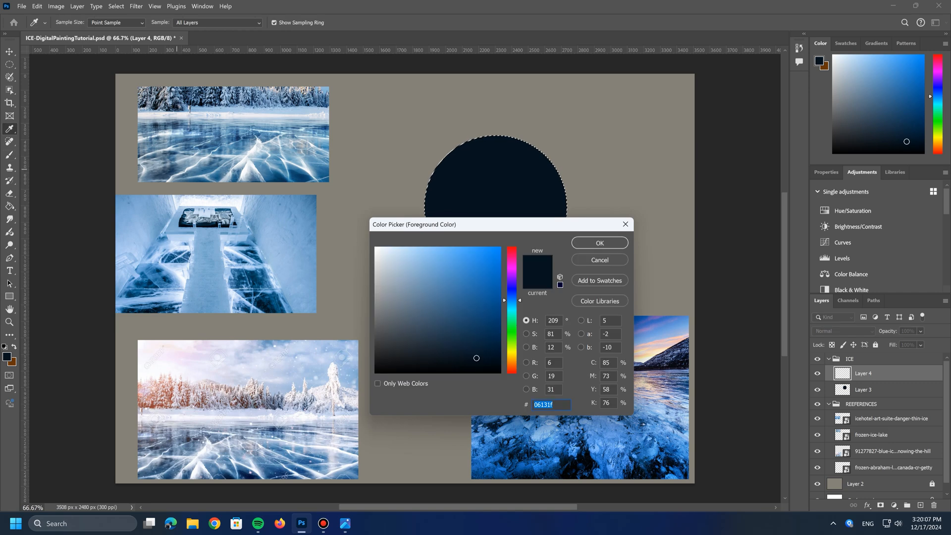
click(446, 320)
click(592, 244)
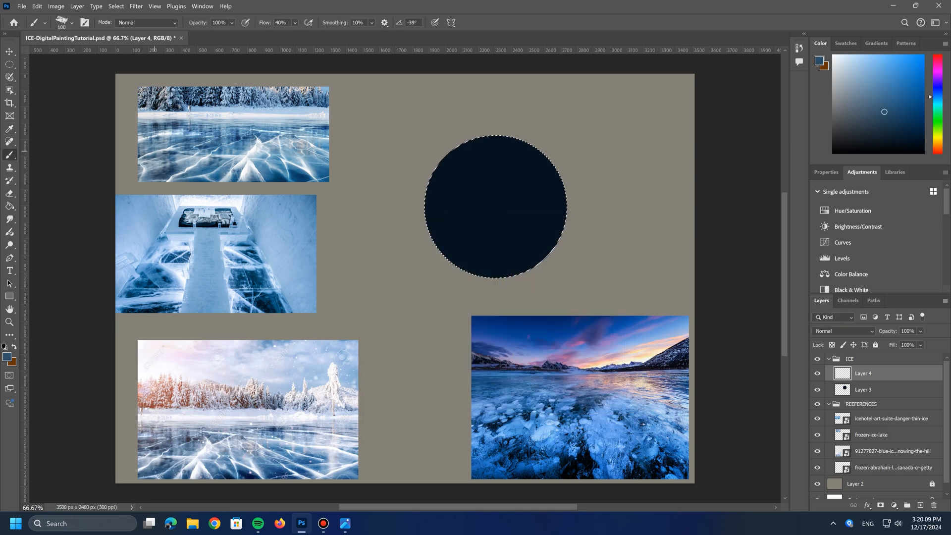
Step: Using the Gouache A Go Go brush at 139 px, paint soft blue strokes along the inner edges of the dark circle
click(72, 23)
scroll(84, 293, down, 5)
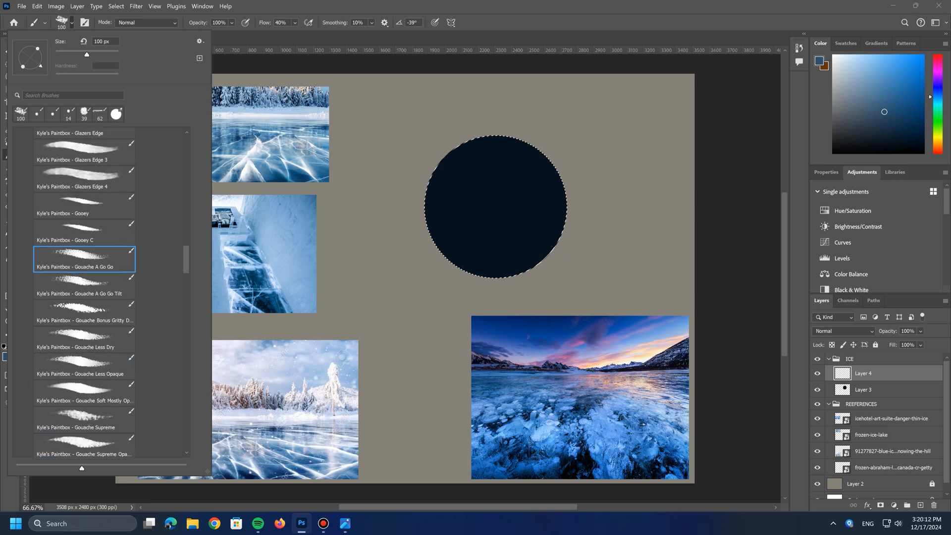
scroll(84, 292, up, 15)
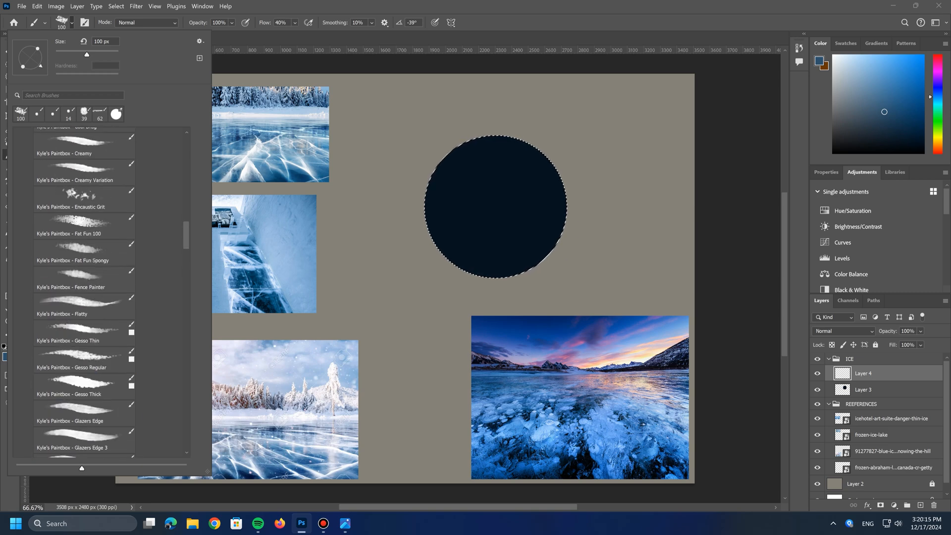
scroll(84, 292, up, 5)
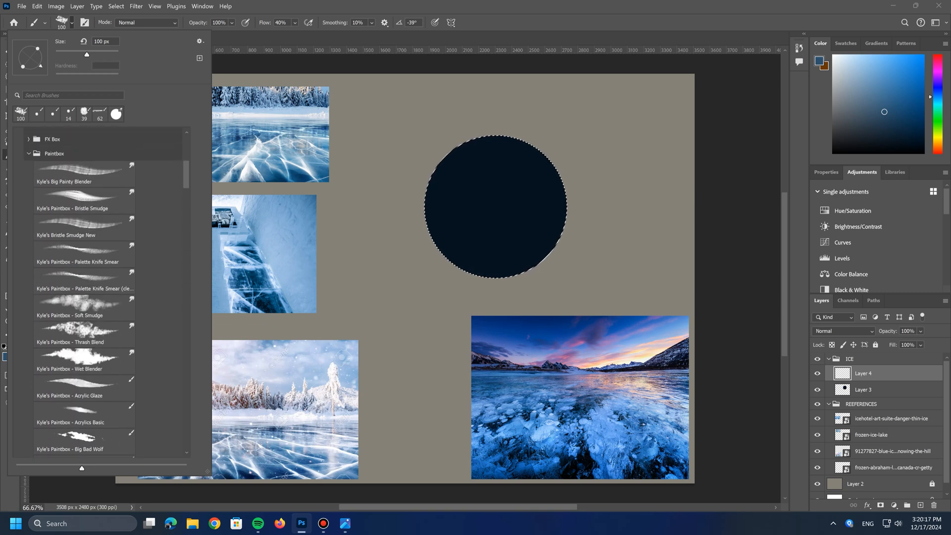
scroll(99, 293, up, 2)
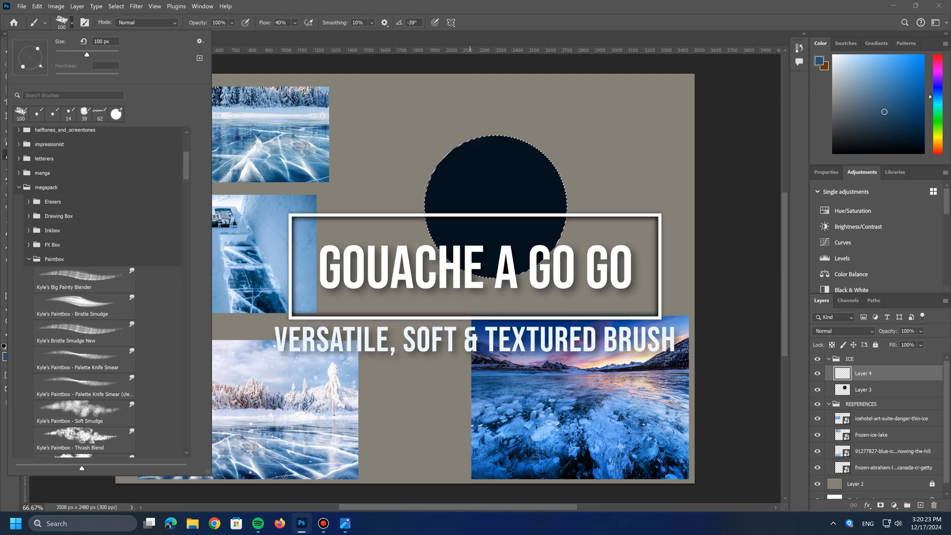
drag(87, 55, 93, 54)
mouse_move(466, 158)
mouse_down()
mouse_move(438, 203)
mouse_move(467, 157)
mouse_up()
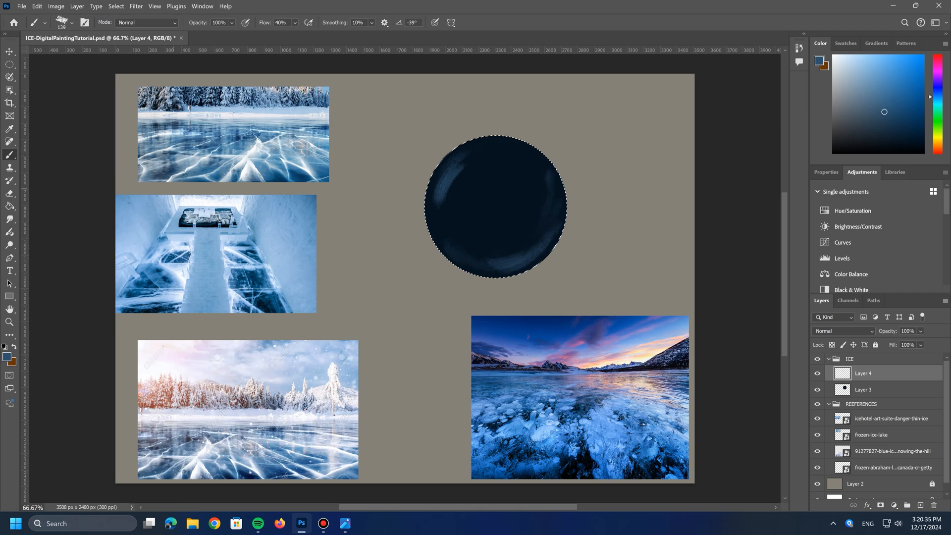
Step: Save the circular selection as a new channel named ICE
click(116, 6)
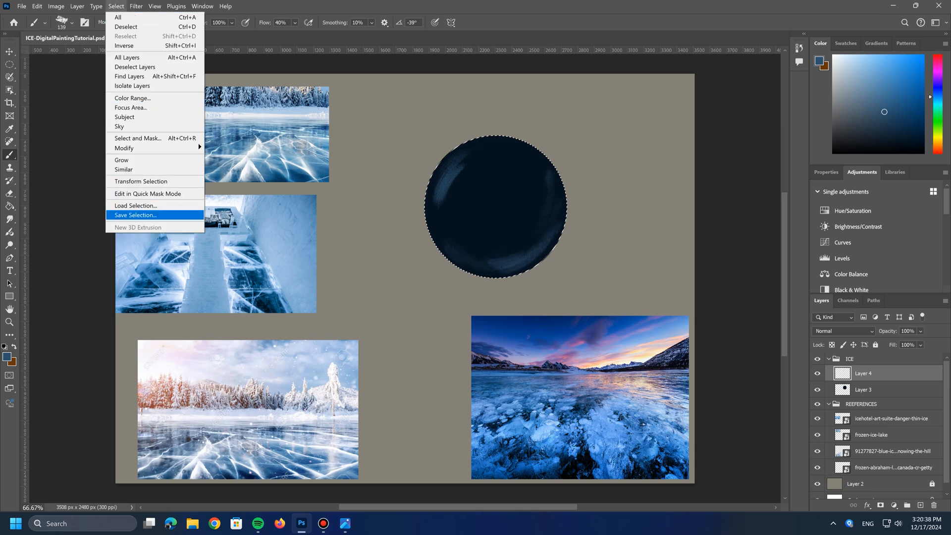
click(135, 215)
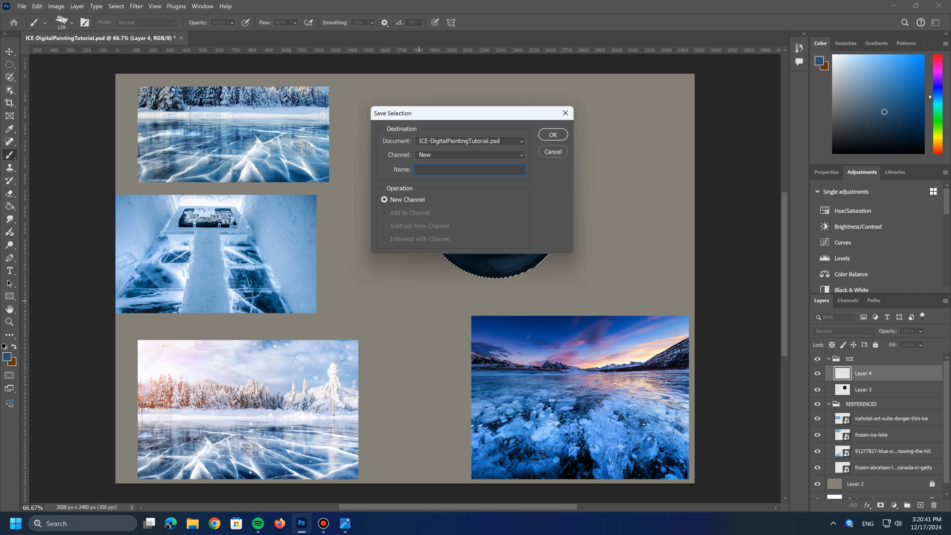
key(Return)
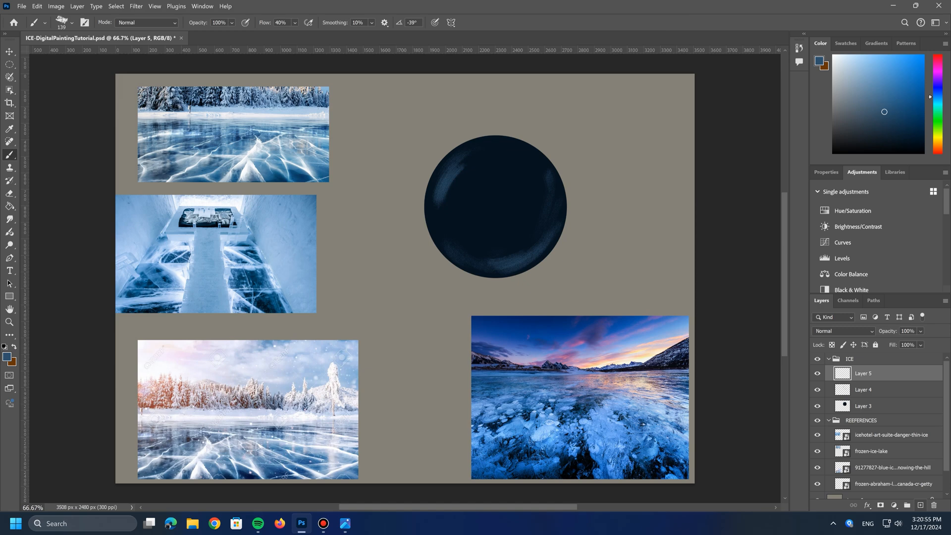
Step: On a new layer, sketch a white sun, light arrows, highlight outlines and ground curves around the sphere with a 14 px brush
click(7, 356)
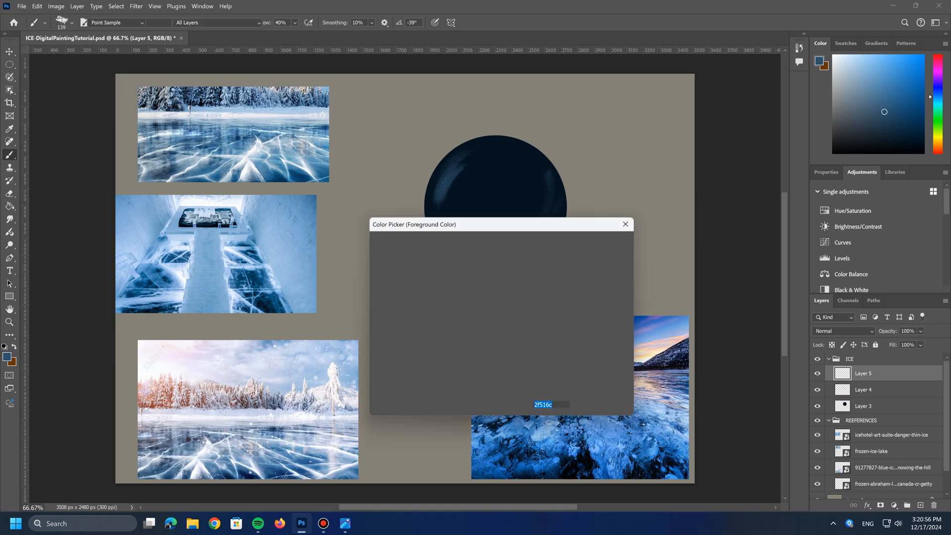
click(374, 245)
key(Return)
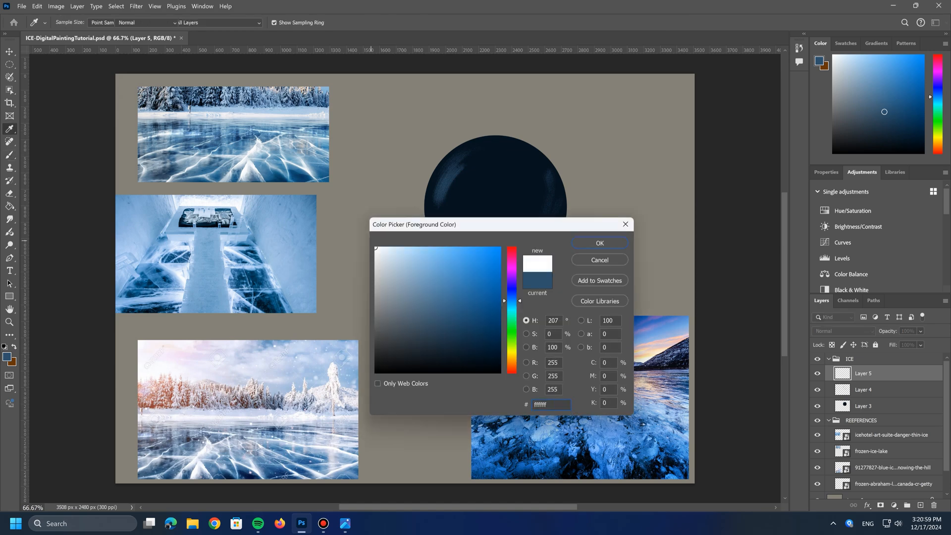
click(72, 23)
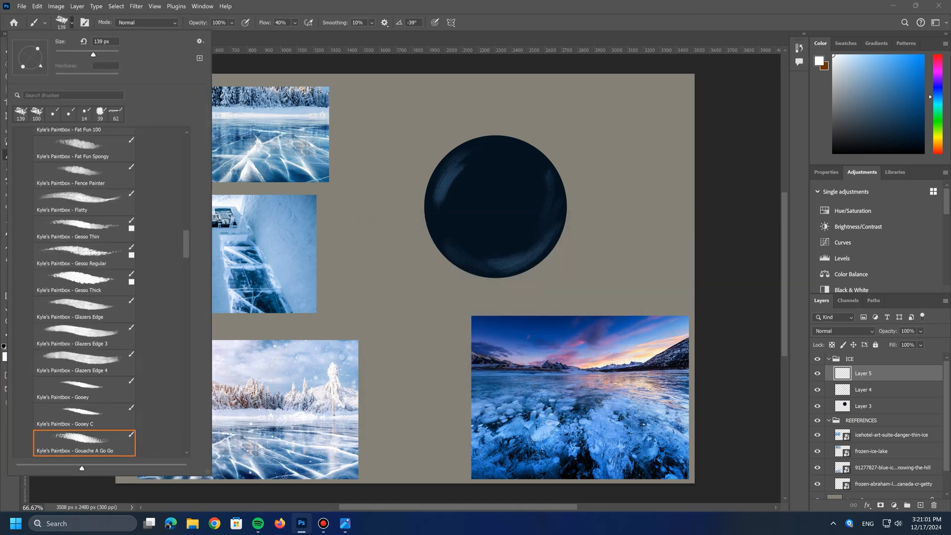
click(84, 114)
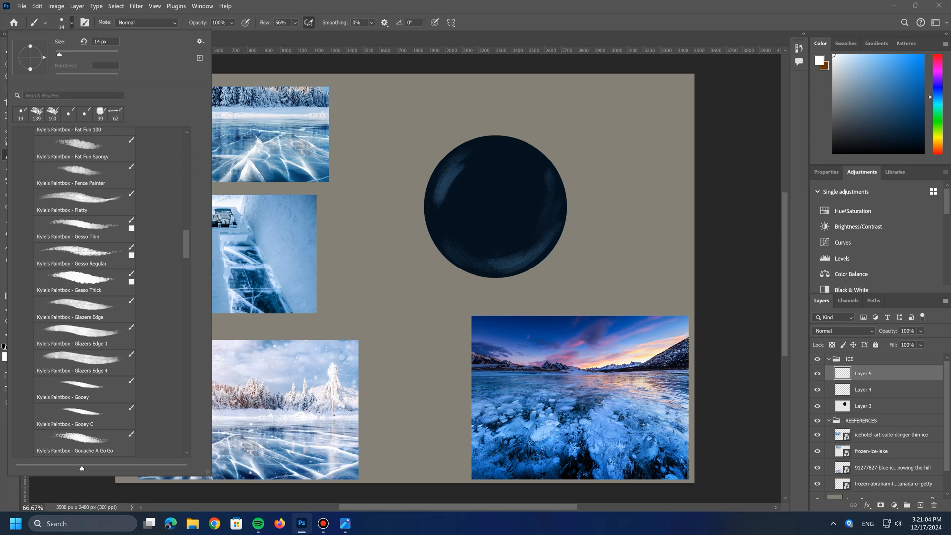
key(Return)
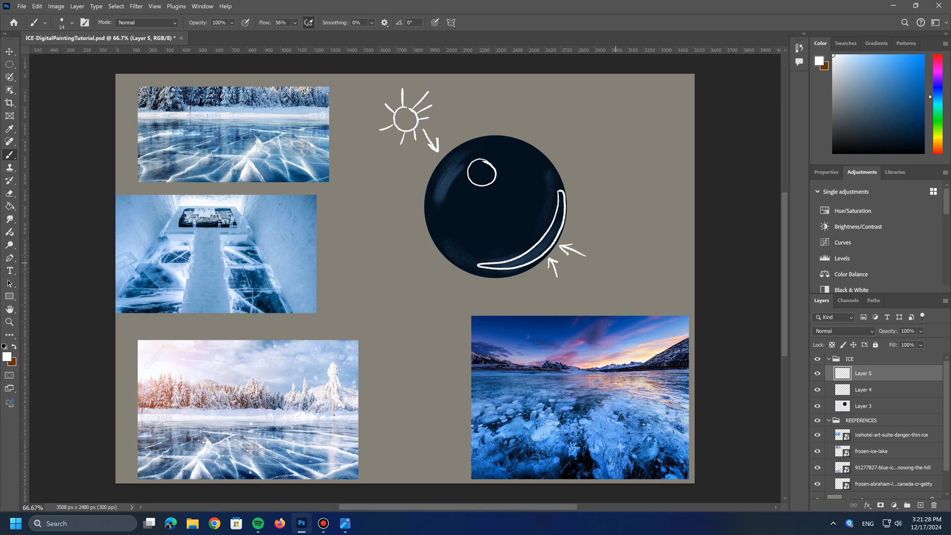
drag(376, 271, 460, 301)
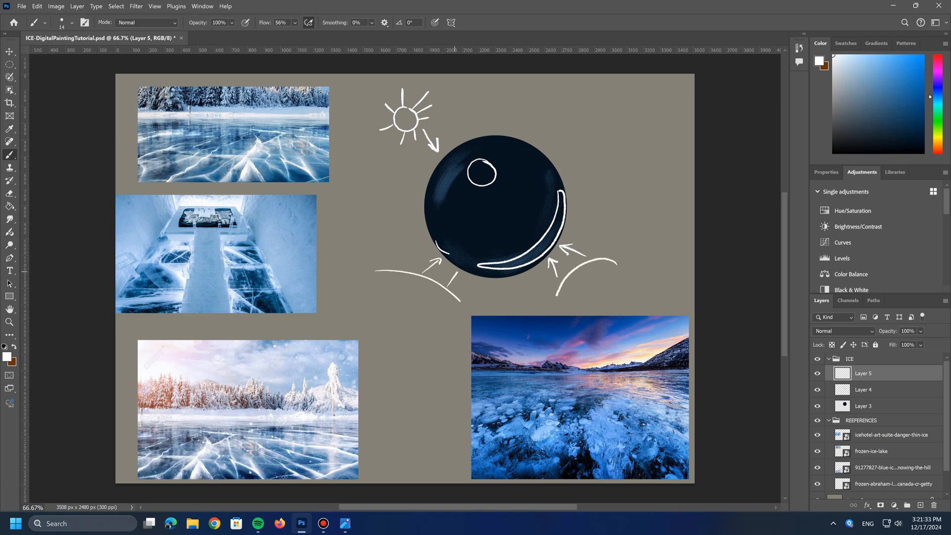
click(7, 356)
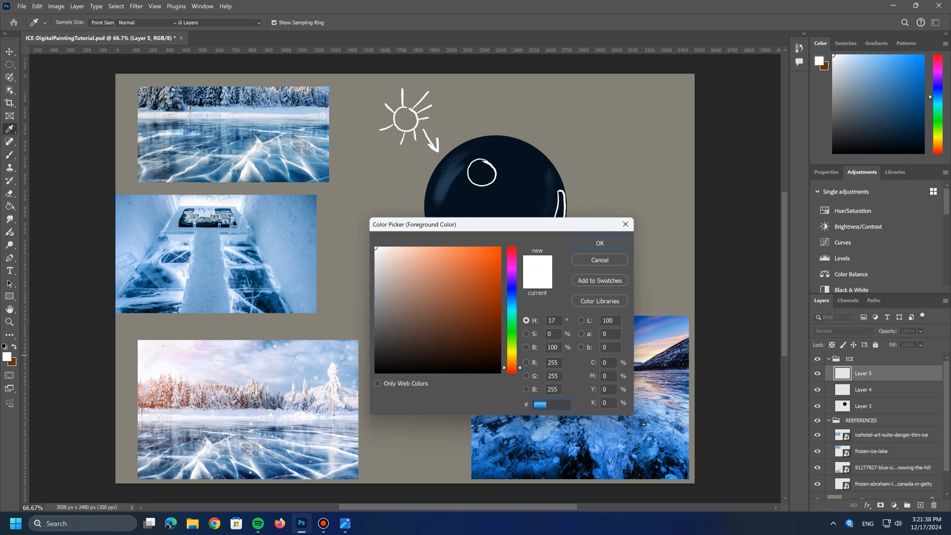
click(600, 243)
drag(633, 227, 607, 250)
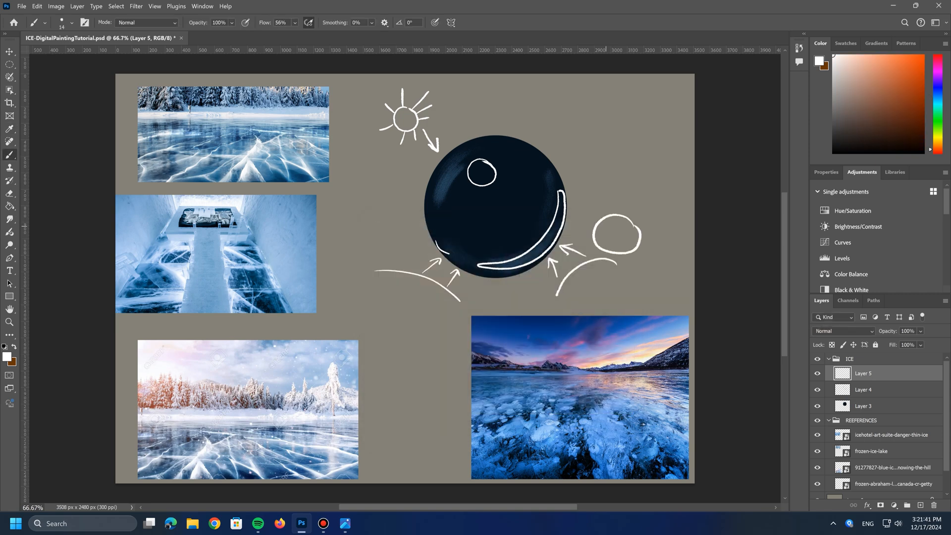
key(ctrl+z)
Step: In orange-brown #972b00, draw a circle to the right of the sphere and reflected-color strokes along the sphere's right edge
click(6, 356)
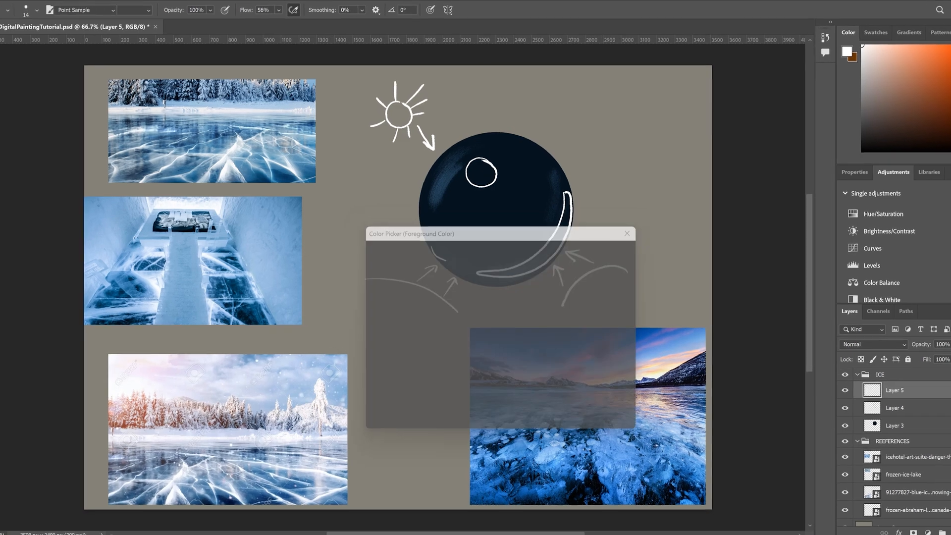
click(501, 309)
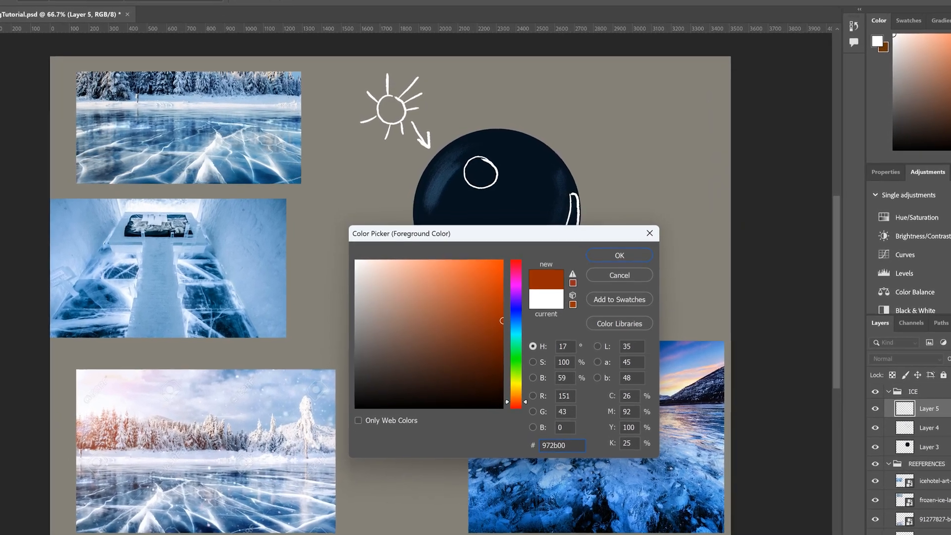
key(Return)
mouse_move(651, 213)
mouse_down()
mouse_move(611, 212)
mouse_move(652, 212)
mouse_up()
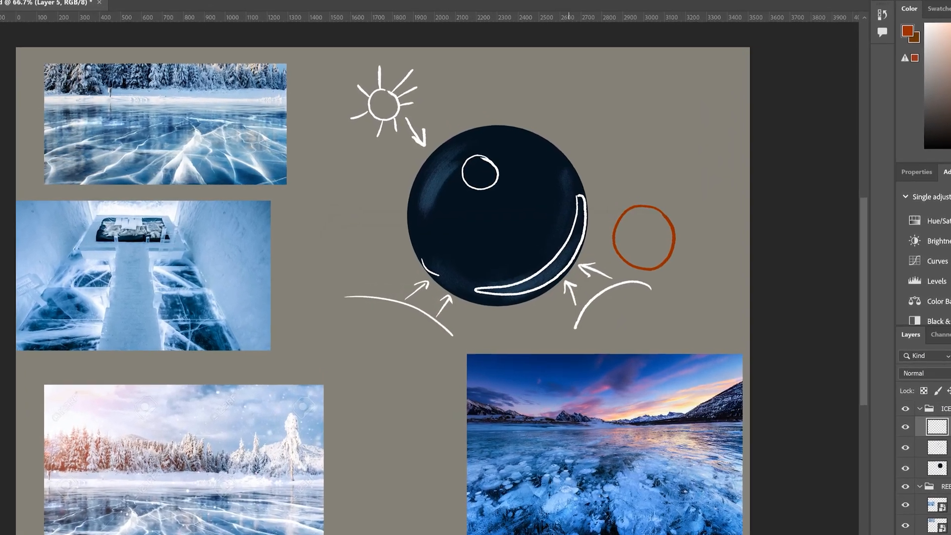
drag(577, 175, 581, 208)
drag(562, 267, 540, 282)
drag(579, 232, 568, 256)
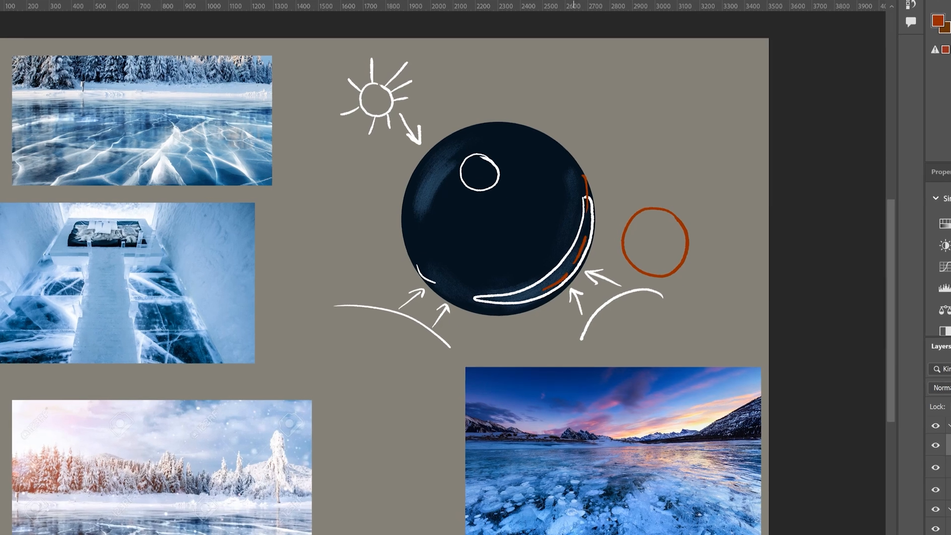
Step: In bright green #00ff1e, draw a circle to the left of the sphere and reflected-color strokes along its lower left edge
click(938, 21)
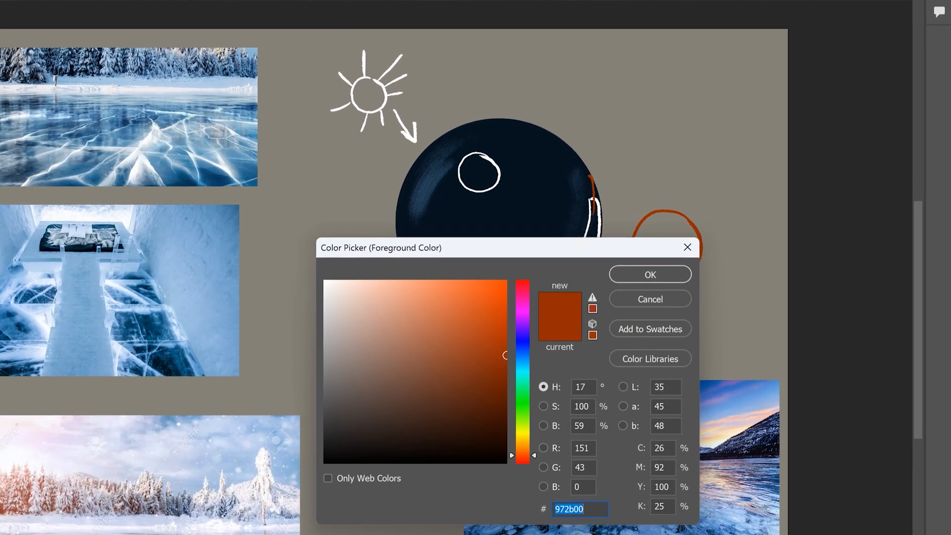
text(00ff1e)
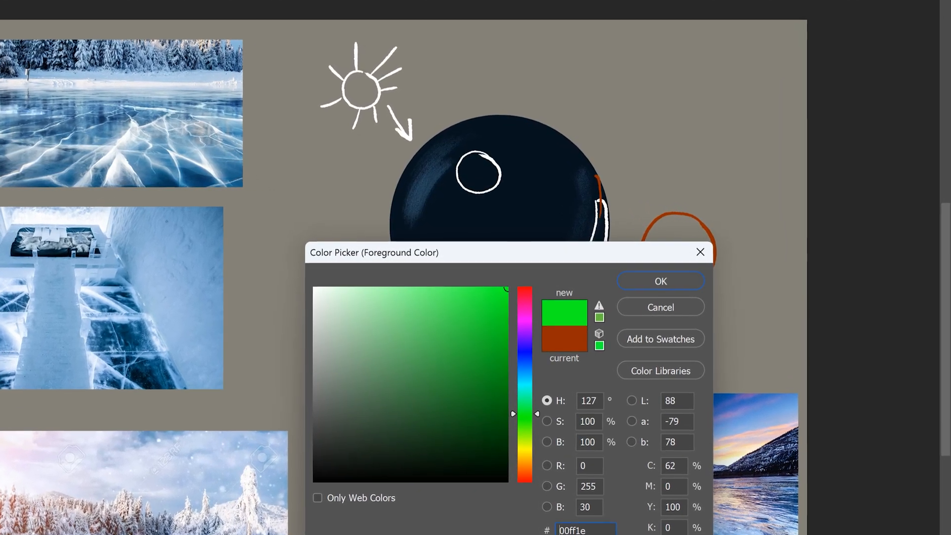
key(Return)
mouse_move(361, 260)
mouse_down()
mouse_move(350, 317)
mouse_move(360, 260)
mouse_up()
drag(393, 218, 404, 277)
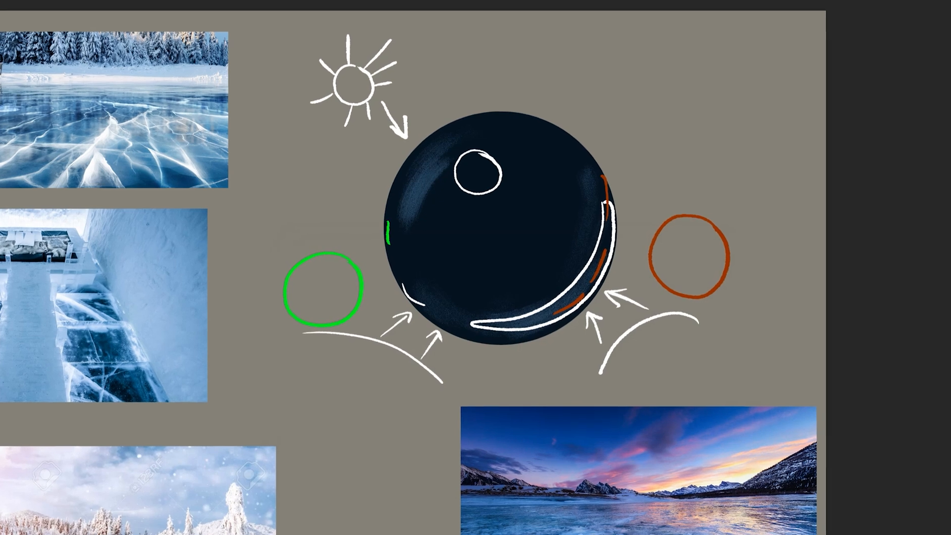
drag(431, 311, 452, 323)
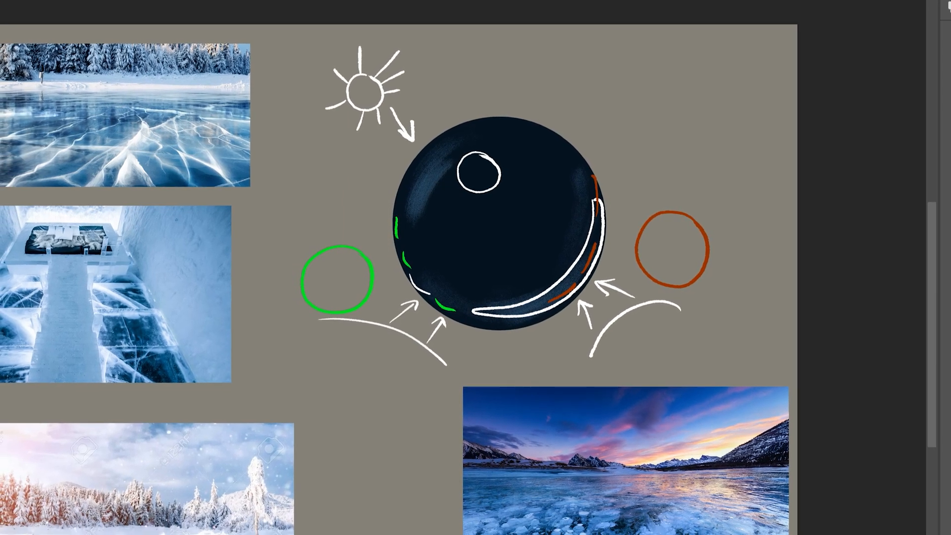
Step: Clear the colored circles and reflected-light marks around the sphere with a 171 px hard round tip, keeping the sun and its arrow
right_click(629, 213)
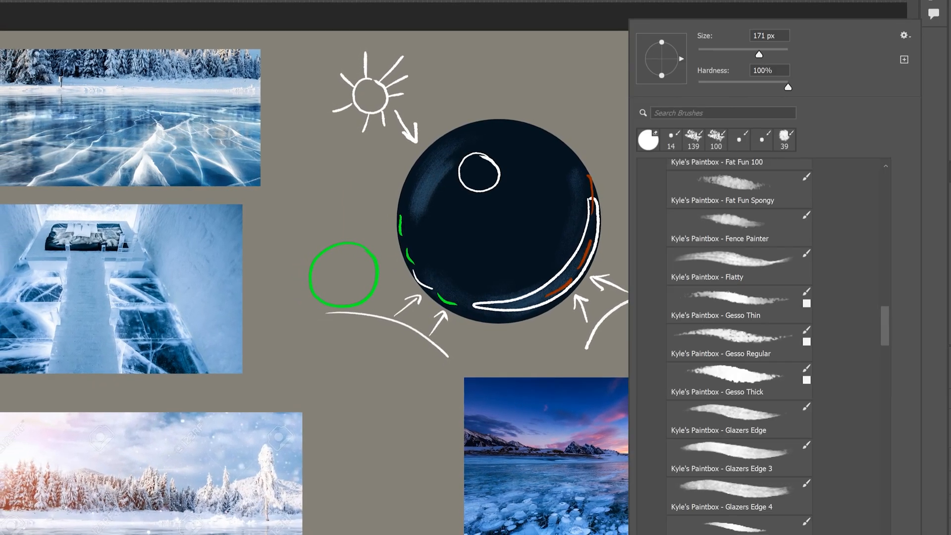
key(Escape)
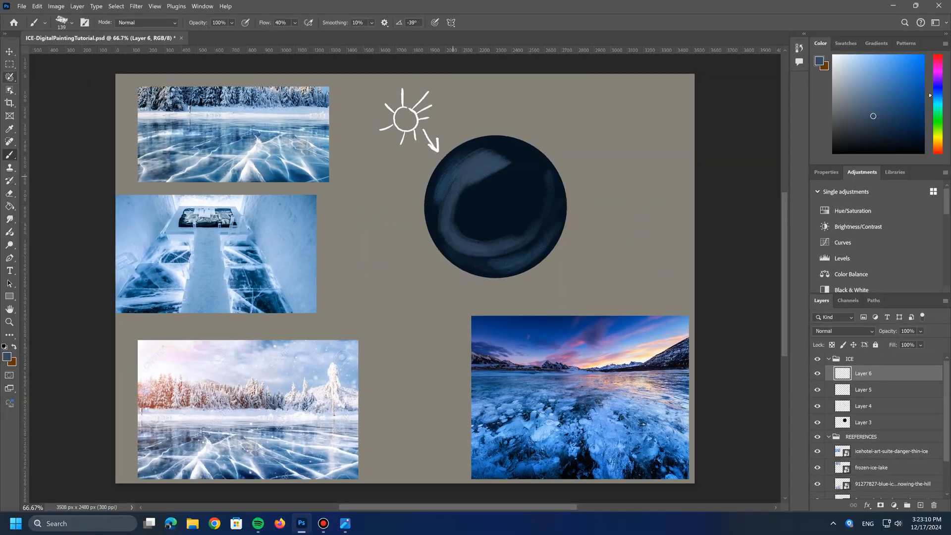
click(116, 7)
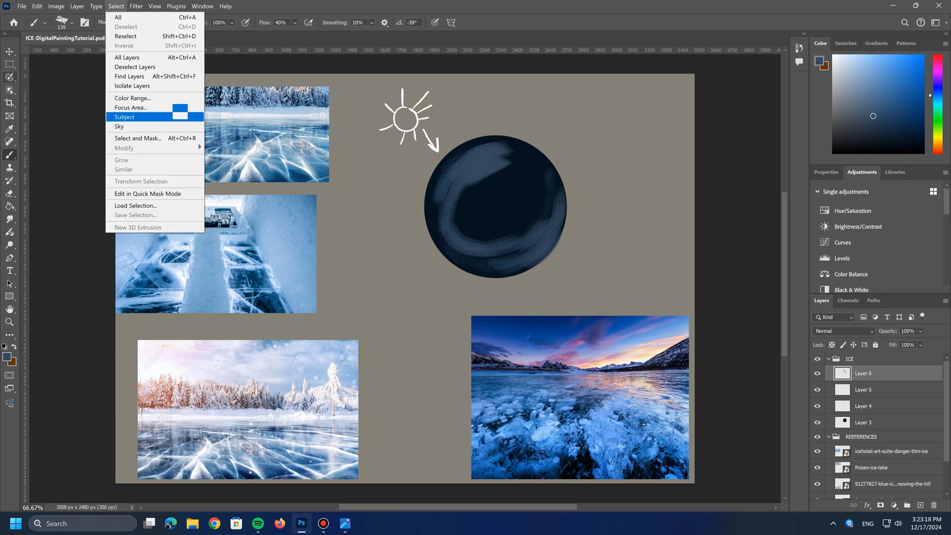
click(134, 206)
click(553, 136)
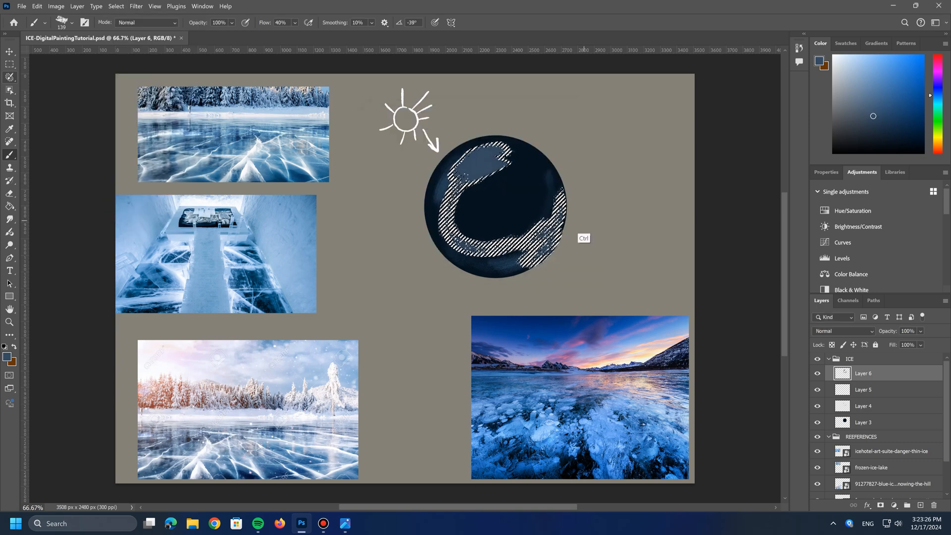
key(ctrl+d)
Step: Load the saved ICE channel as a new selection around the sphere
click(116, 7)
click(134, 206)
key(Return)
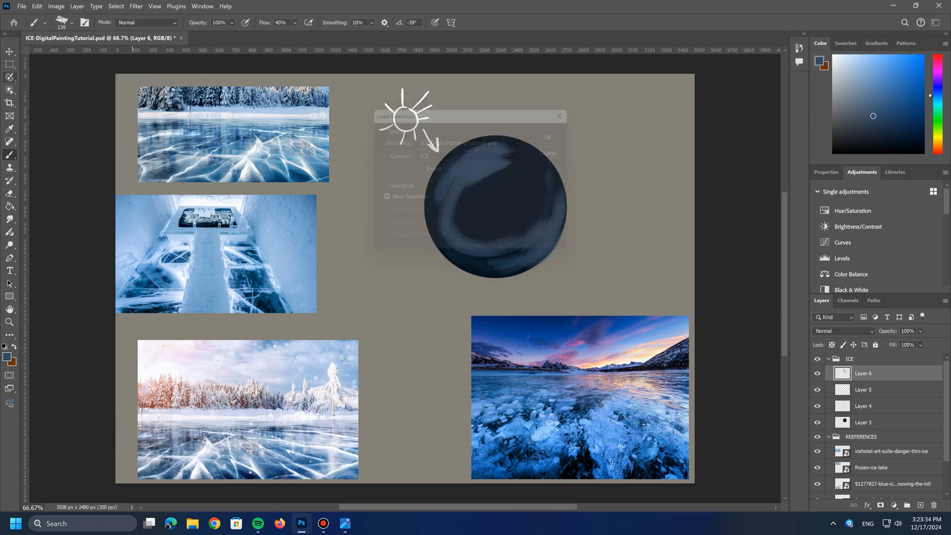
Step: Paint strokes across the sphere's lower right in light blue #77a2cf with a 180 px brush
click(7, 356)
click(429, 270)
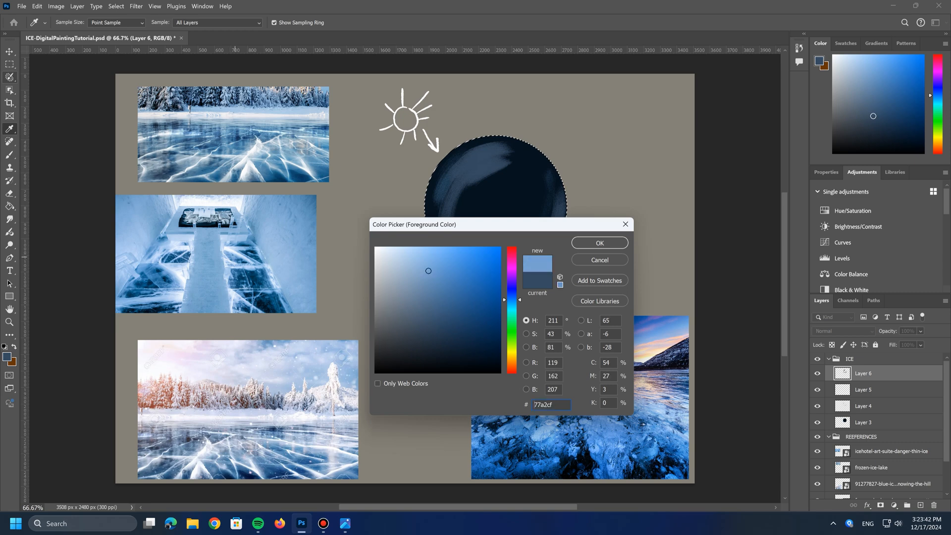
click(600, 243)
click(71, 23)
click(103, 42)
text(180)
key(Return)
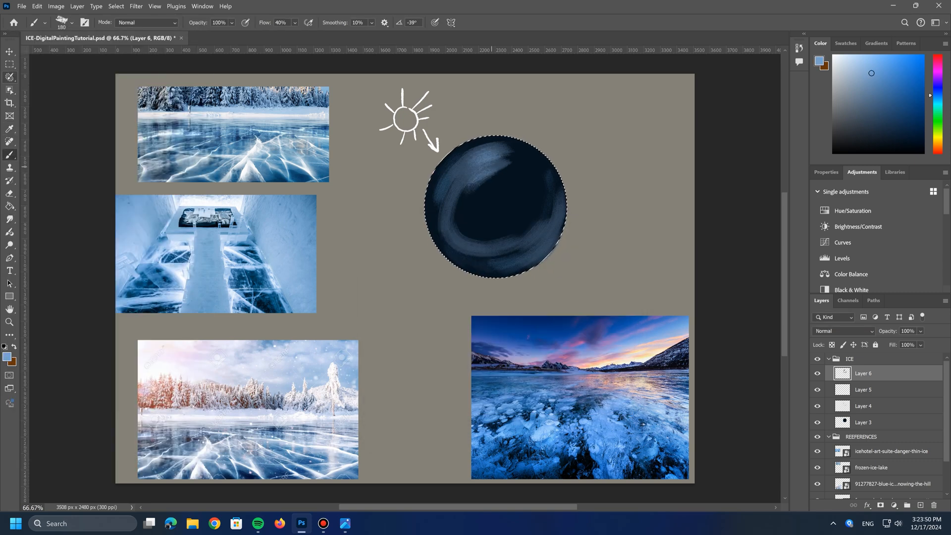
drag(491, 237, 525, 227)
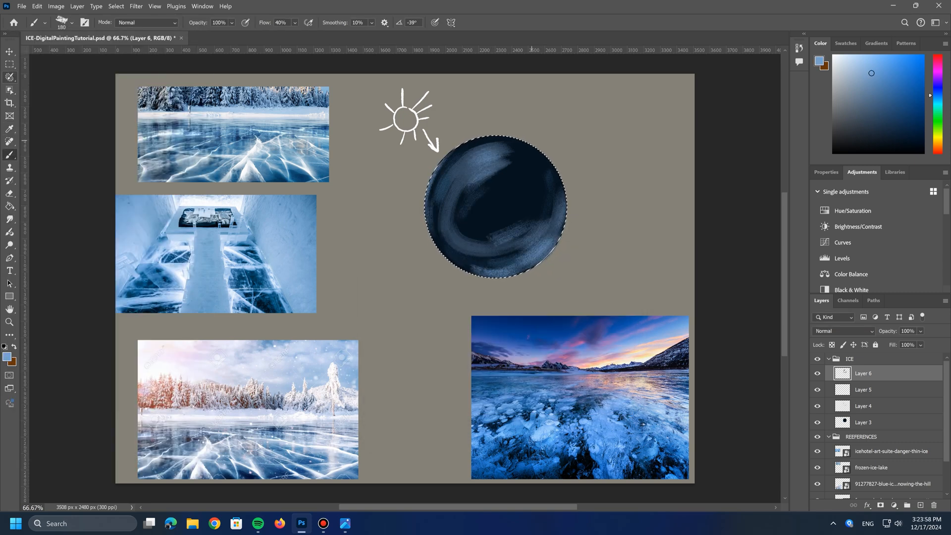
Step: Set the foreground color to pale blue #a8c8f0 and add soft lighter strokes across the sphere
click(7, 356)
click(412, 254)
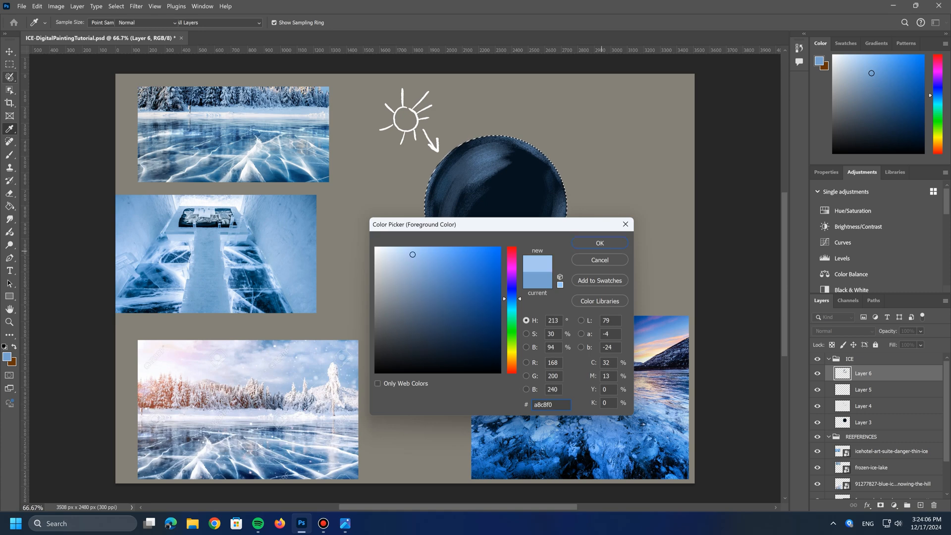
click(600, 243)
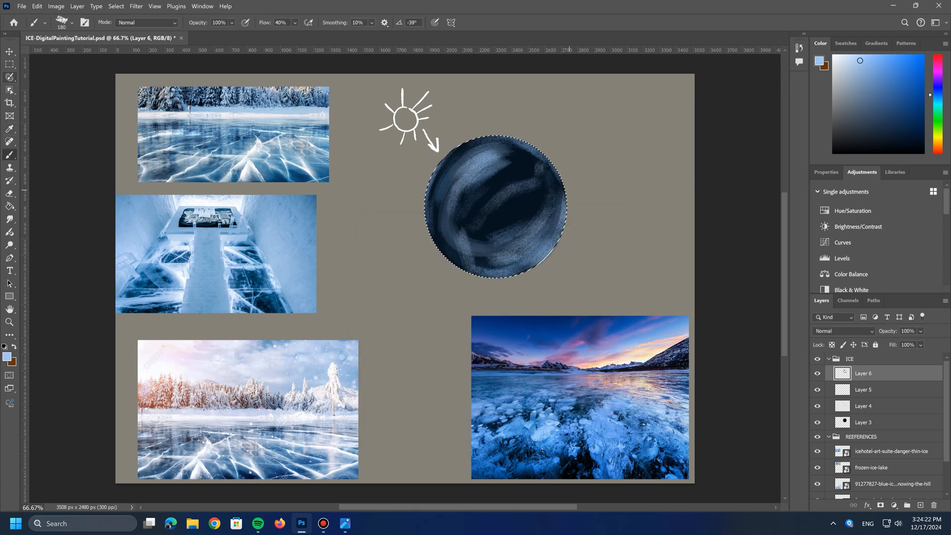
Step: Sample deep blue #023e5e from the frozen-ice corridor reference and paint strokes over the sphere's dark areas
click(7, 356)
drag(471, 221, 567, 250)
click(250, 275)
click(253, 282)
click(709, 269)
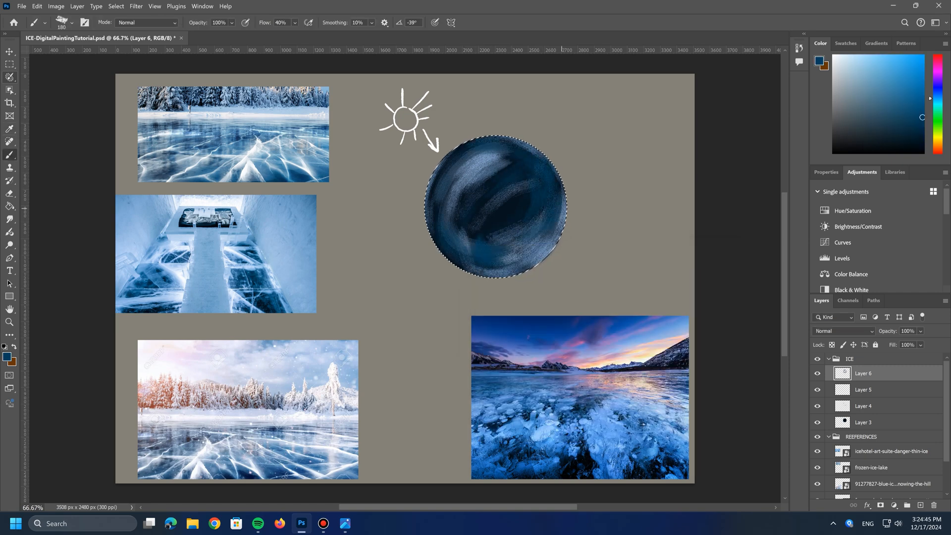
Step: Sample a muted blue from the sphere's lower right and add a new layer above the painted strokes
click(7, 356)
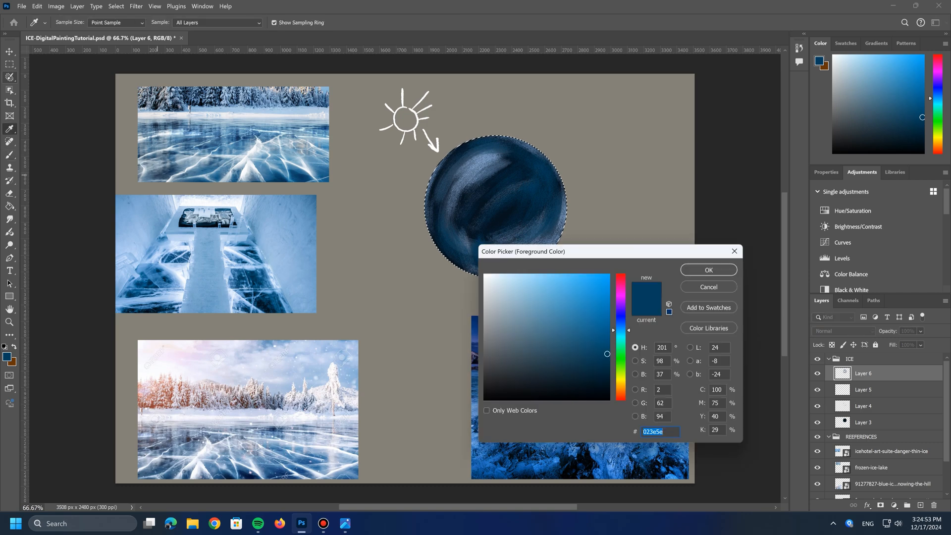
click(540, 243)
click(709, 270)
click(920, 505)
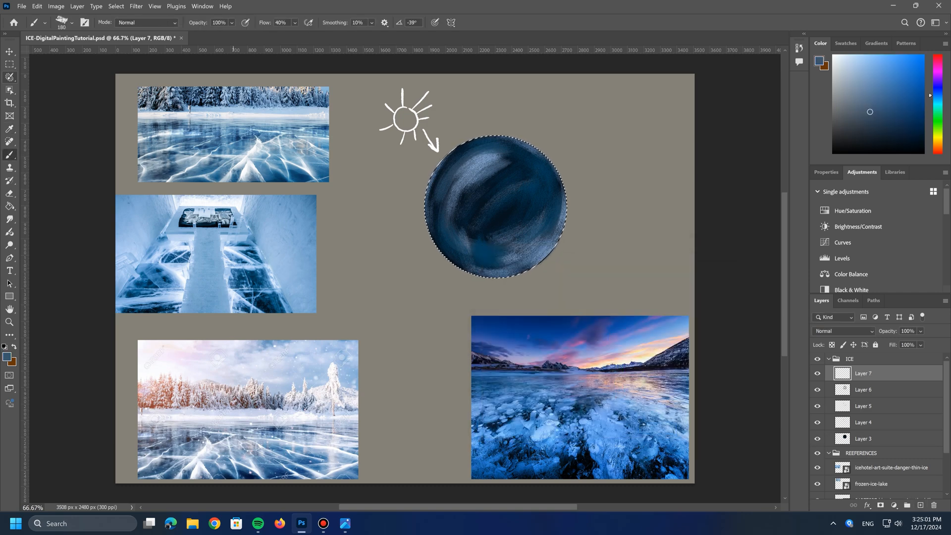
Step: Set the brush to 47% opacity and 136 px, with gray-blue #485e75 as the foreground color
click(231, 23)
drag(261, 35, 233, 35)
click(7, 356)
click(532, 342)
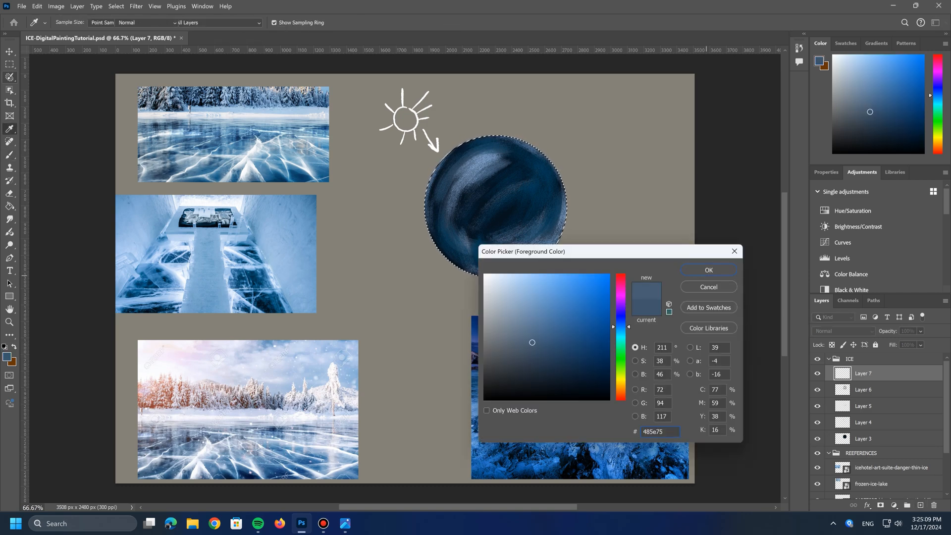
click(709, 270)
click(72, 22)
drag(95, 52, 92, 52)
click(555, 173)
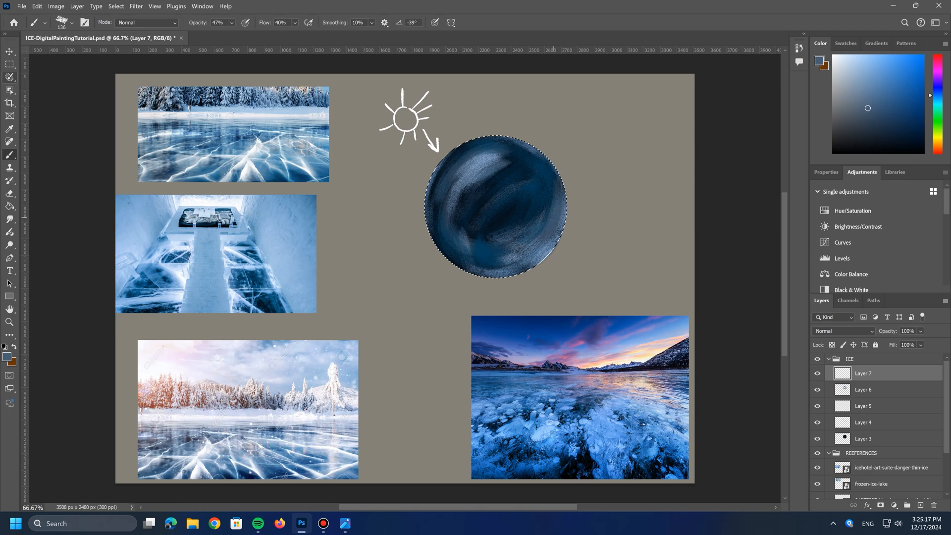
Step: Blend gray-blue strokes along the sphere's right, left and lower sides and diagonally through its center
drag(554, 218, 553, 172)
drag(464, 207, 468, 253)
drag(462, 190, 455, 257)
drag(444, 225, 522, 270)
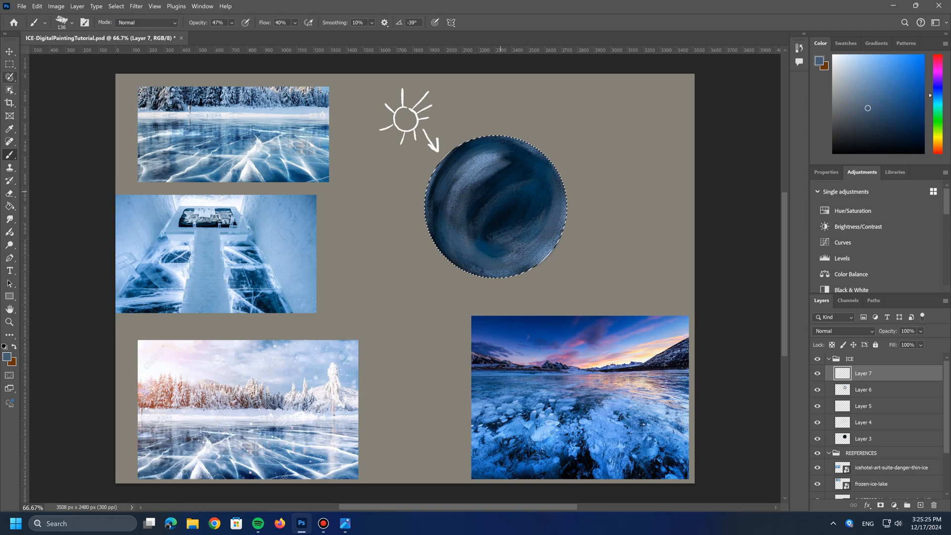
mouse_move(530, 151)
mouse_down()
mouse_move(476, 225)
mouse_move(544, 259)
mouse_up()
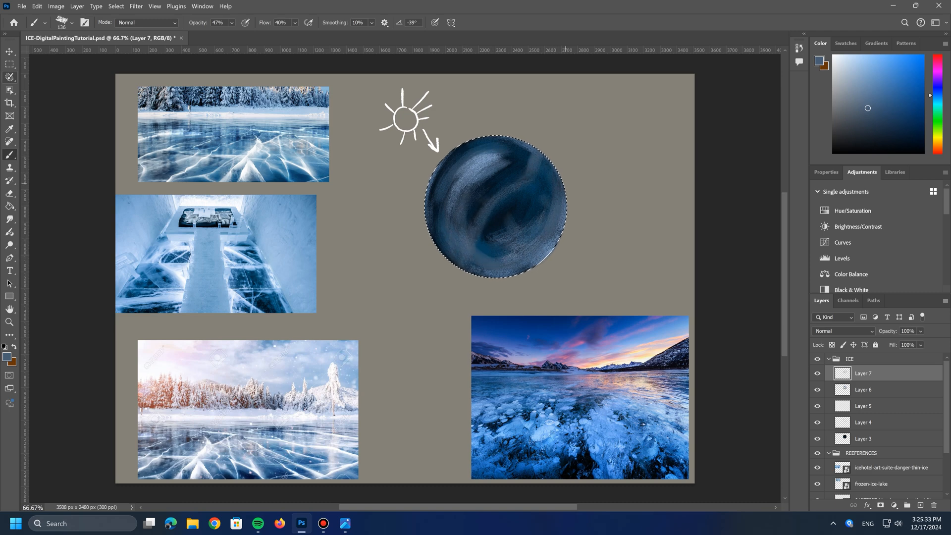
mouse_move(520, 198)
mouse_down()
mouse_move(483, 248)
mouse_move(486, 239)
mouse_up()
Step: Sample dark blue from the sphere's right side and paint over the upper-left highlight at 33% opacity
click(6, 357)
click(547, 194)
click(717, 266)
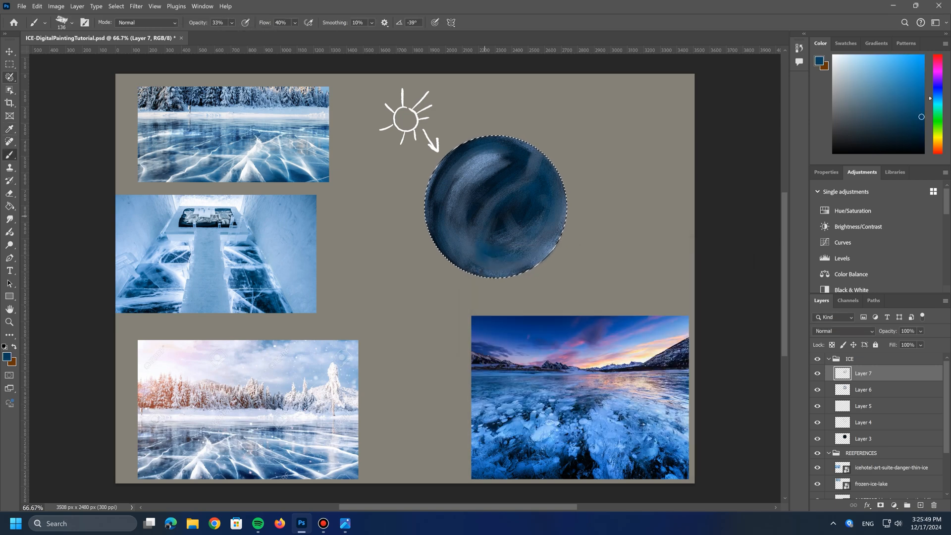
drag(452, 170, 516, 161)
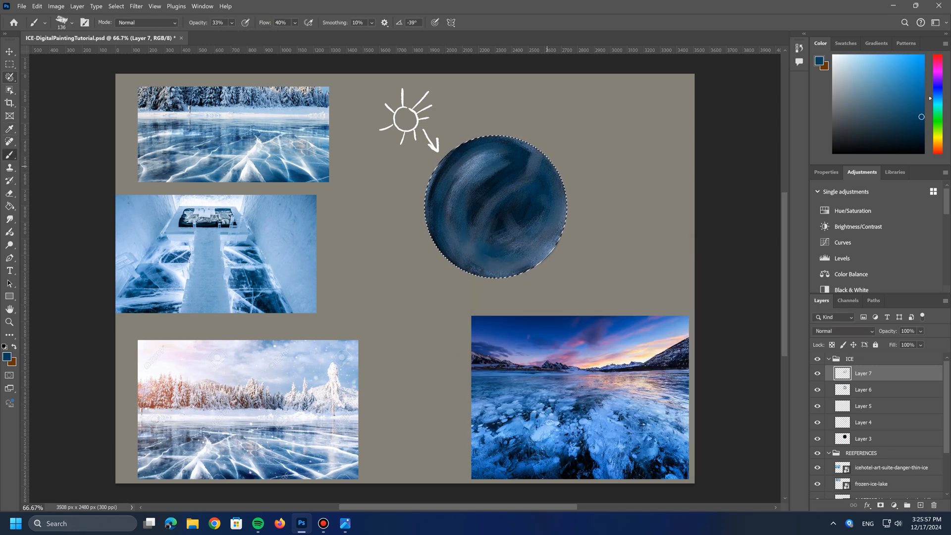
Step: Pick a lighter grayish blue and paint a soft stroke through the sphere's lower center
click(7, 357)
click(524, 318)
click(709, 269)
drag(483, 225, 502, 259)
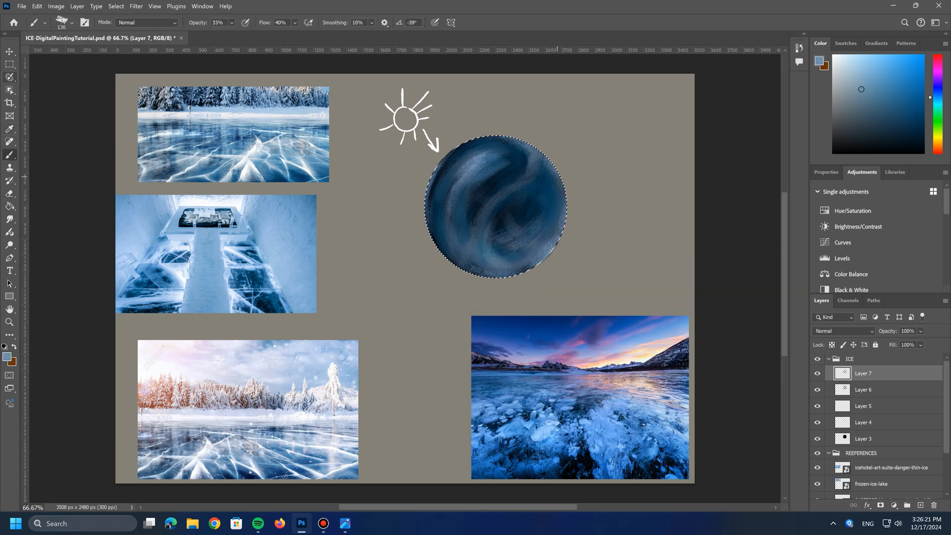
Step: Set the brush to 100% opacity and 165 px and stroke along the sphere's lower right edge
click(231, 23)
drag(242, 34, 276, 35)
click(72, 23)
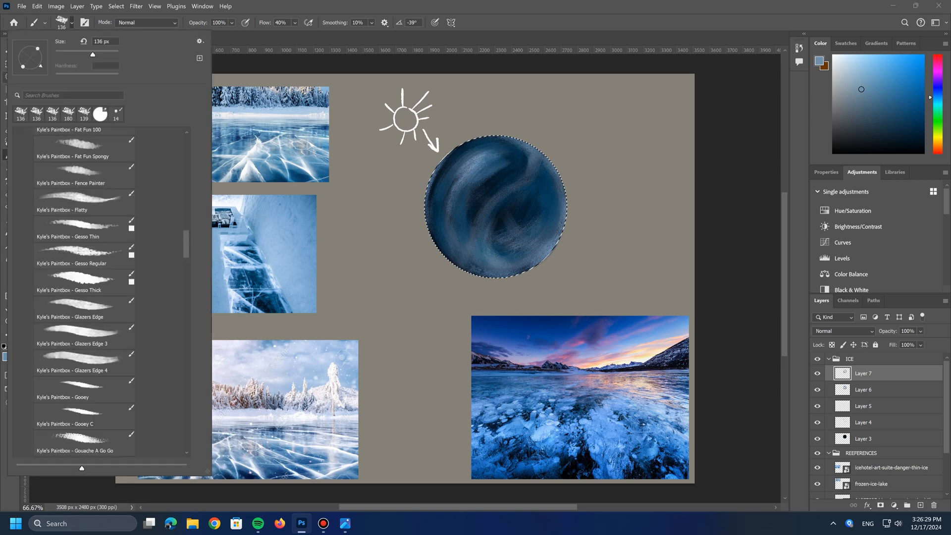
drag(93, 53, 97, 54)
click(570, 196)
drag(569, 197, 514, 285)
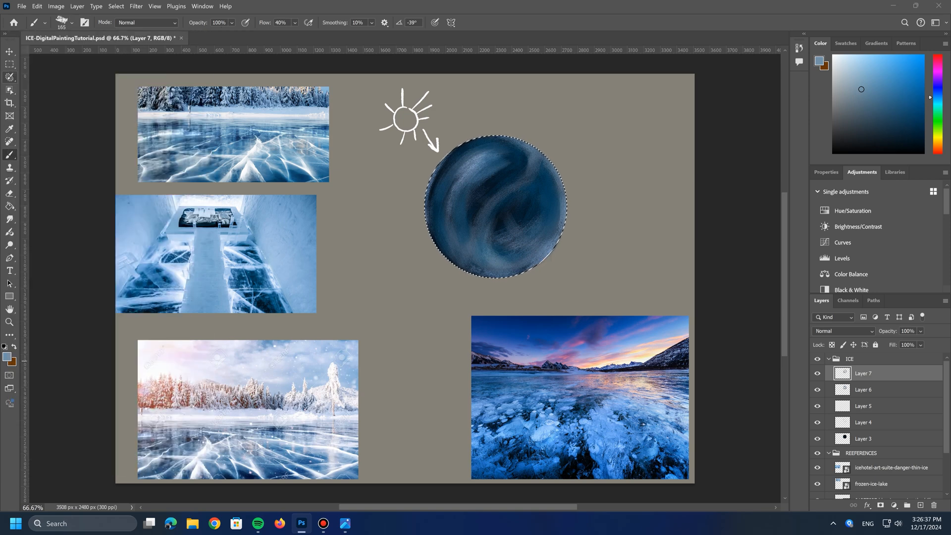
Step: Paint white highlights along the sphere's lower right edge, upper left edge and bottom
click(6, 357)
click(484, 274)
click(708, 270)
drag(543, 268, 565, 227)
mouse_move(428, 199)
mouse_down()
mouse_move(449, 155)
mouse_move(493, 168)
mouse_move(511, 154)
mouse_move(452, 182)
mouse_up()
drag(470, 260, 505, 267)
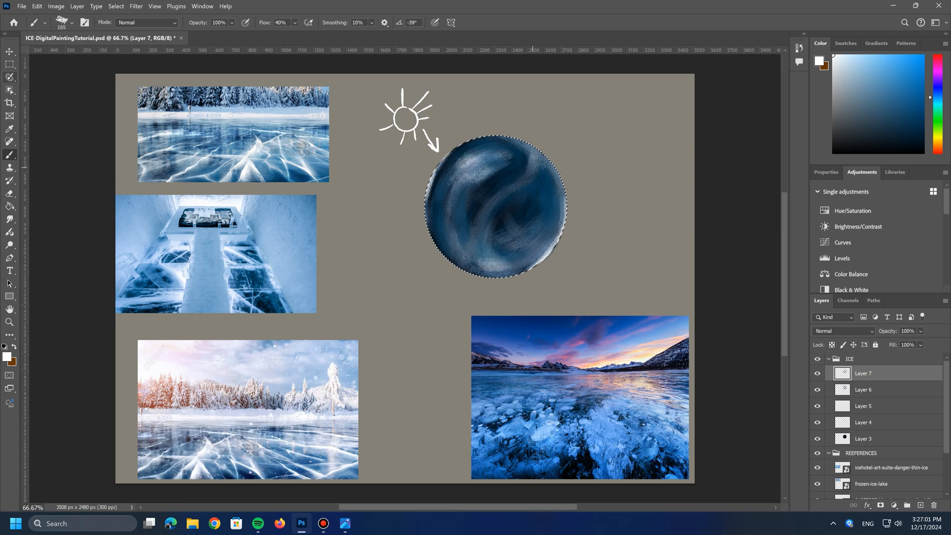
Step: Add a new layer above the painted strokes and set the foreground color to peach #cd9785
click(921, 505)
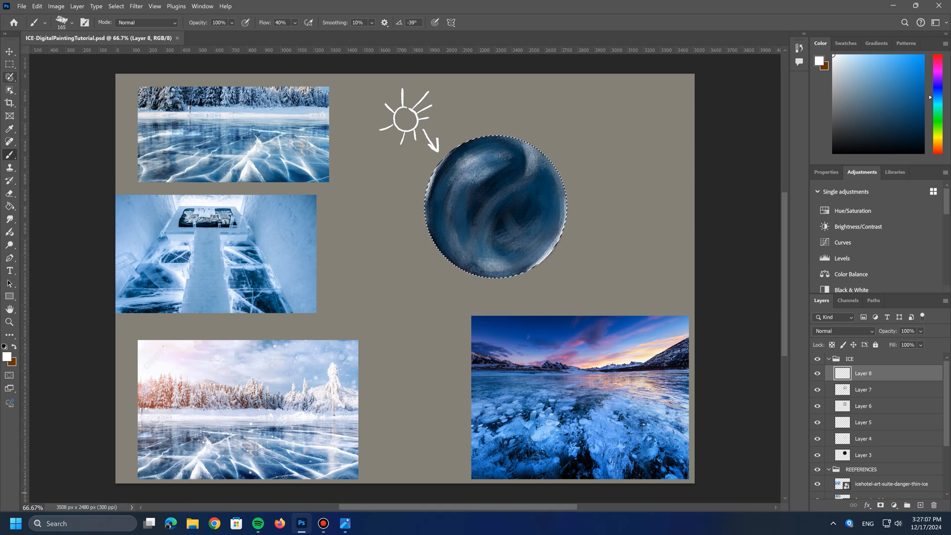
click(6, 357)
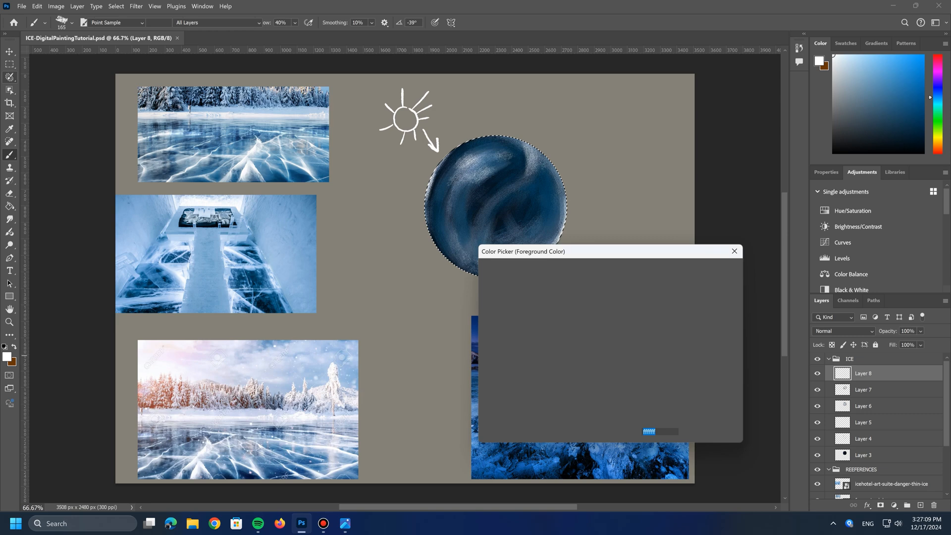
text(cd9785)
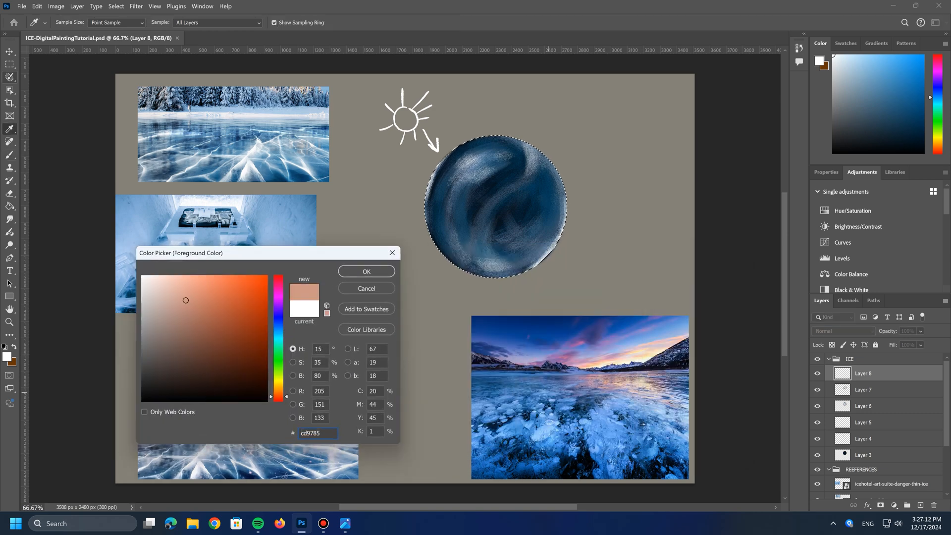
key(Escape)
key(b)
Step: Choose the Kyle's Paintbox - Oil Background Crusher brush at 108 px and dab peach texture near the sphere's right edge
click(71, 23)
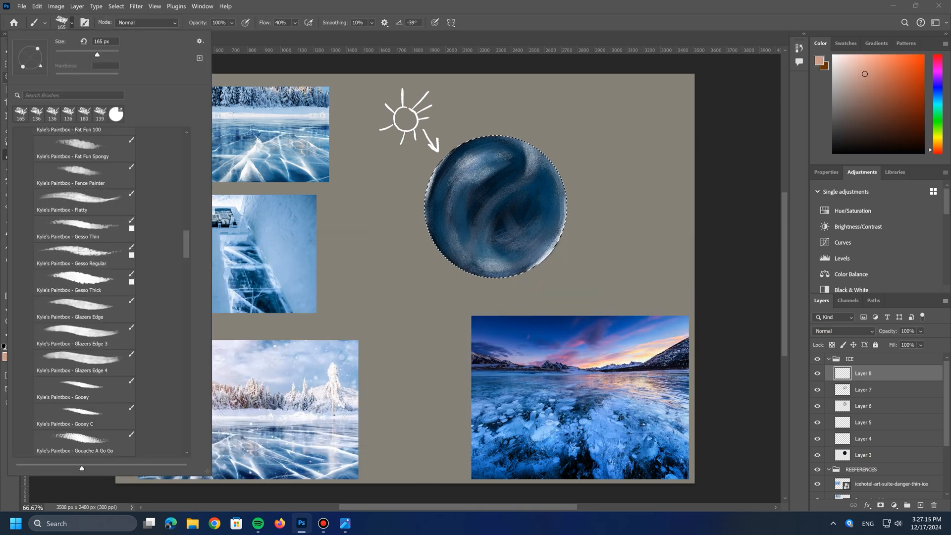
scroll(99, 292, down, 10)
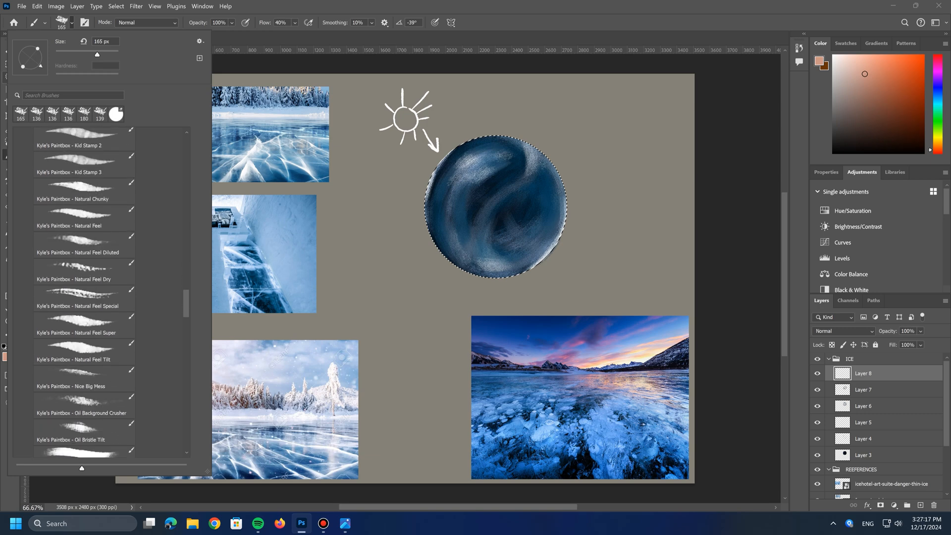
scroll(99, 292, down, 3)
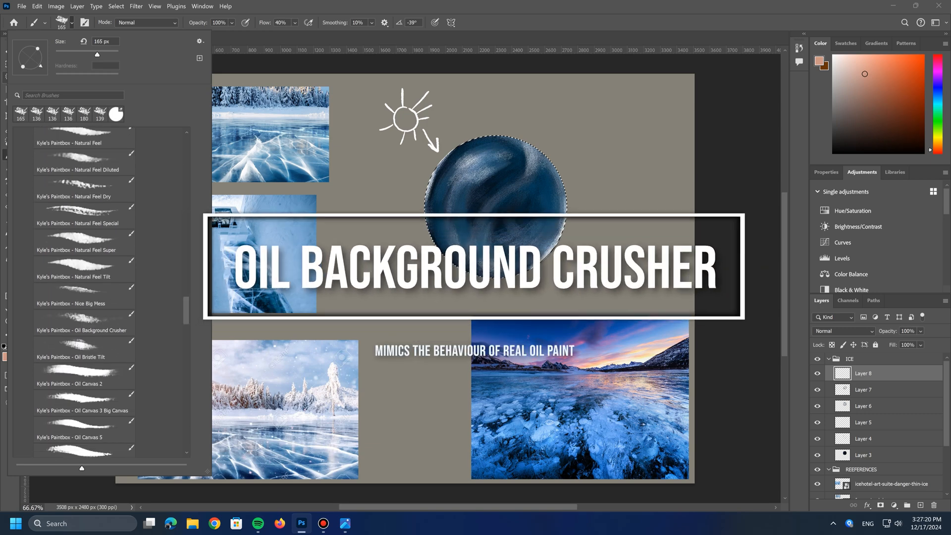
click(84, 306)
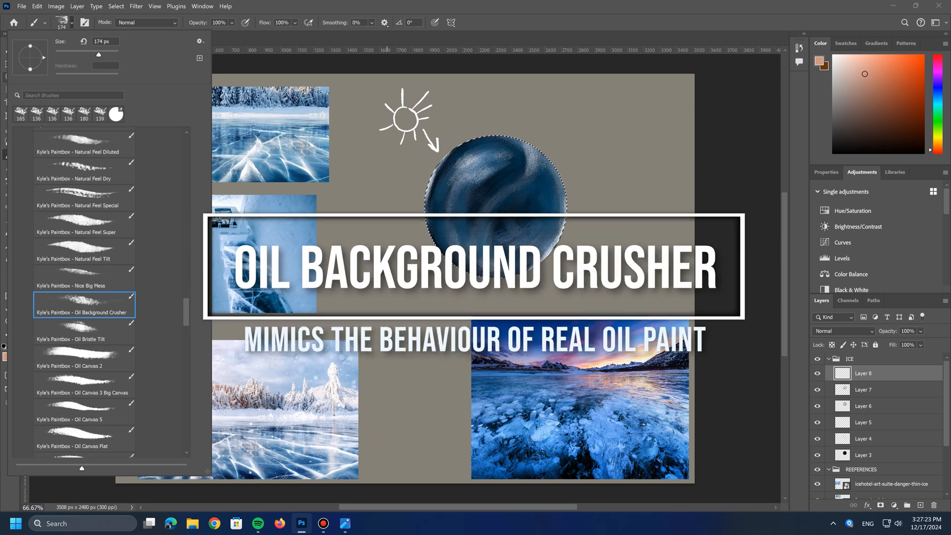
key(Return)
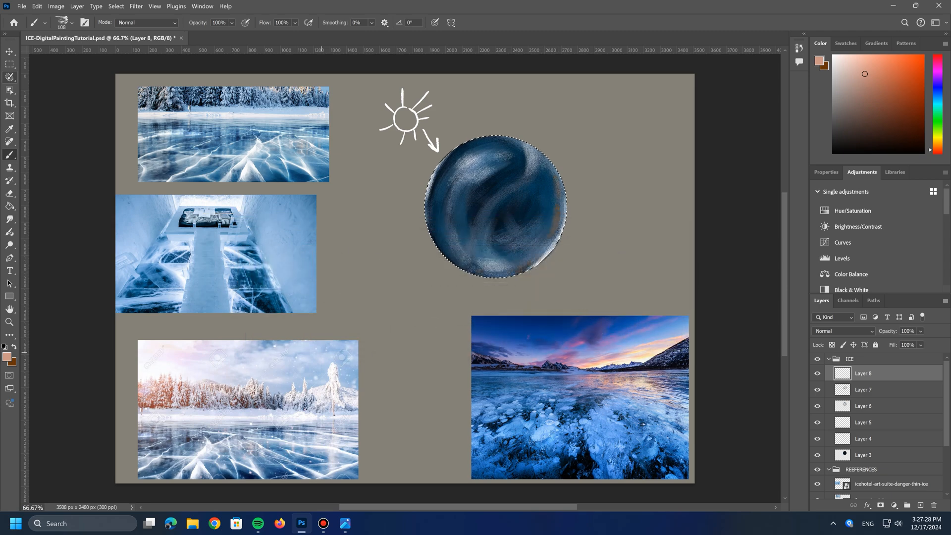
Step: Sample a light yellow-orange from the sunset lake reference and dab warm reflections near the sphere's right and lower edges
click(7, 357)
click(600, 366)
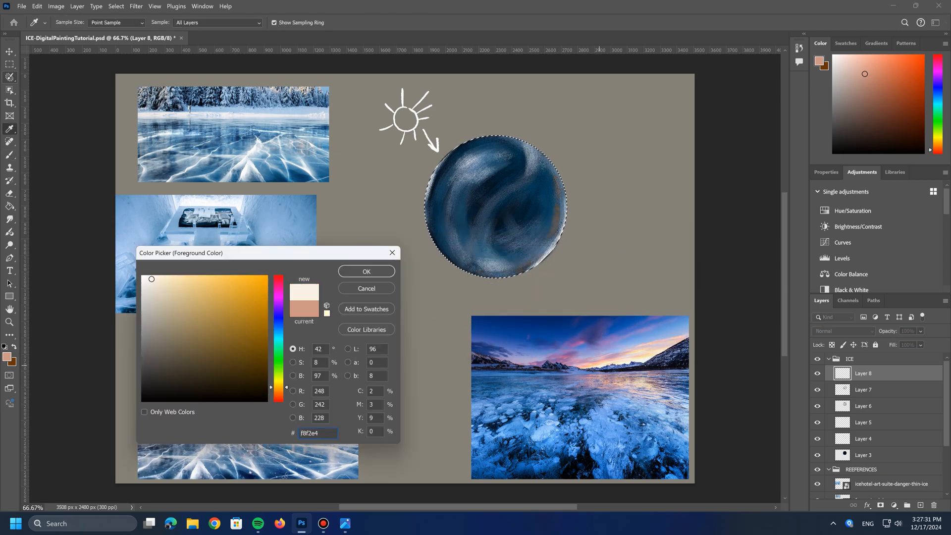
click(601, 366)
click(599, 366)
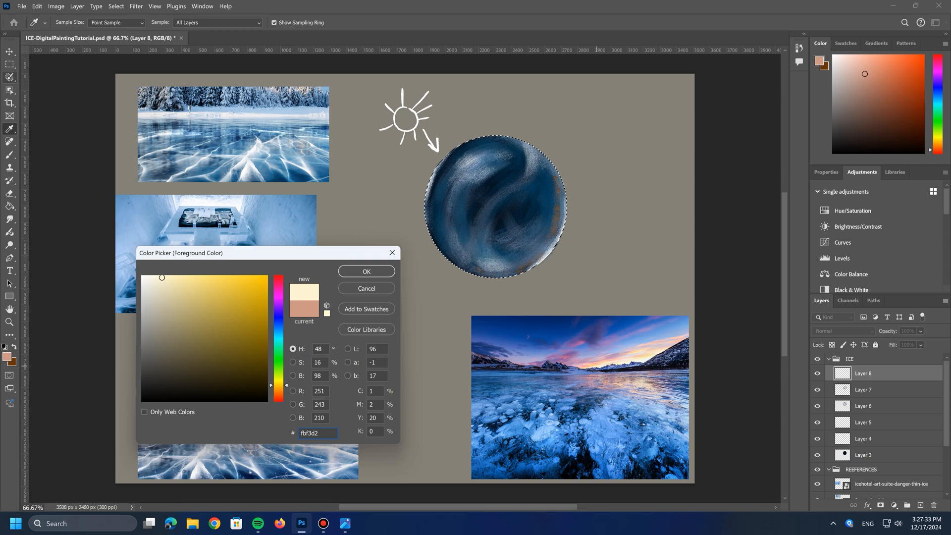
click(590, 367)
click(383, 273)
key(b)
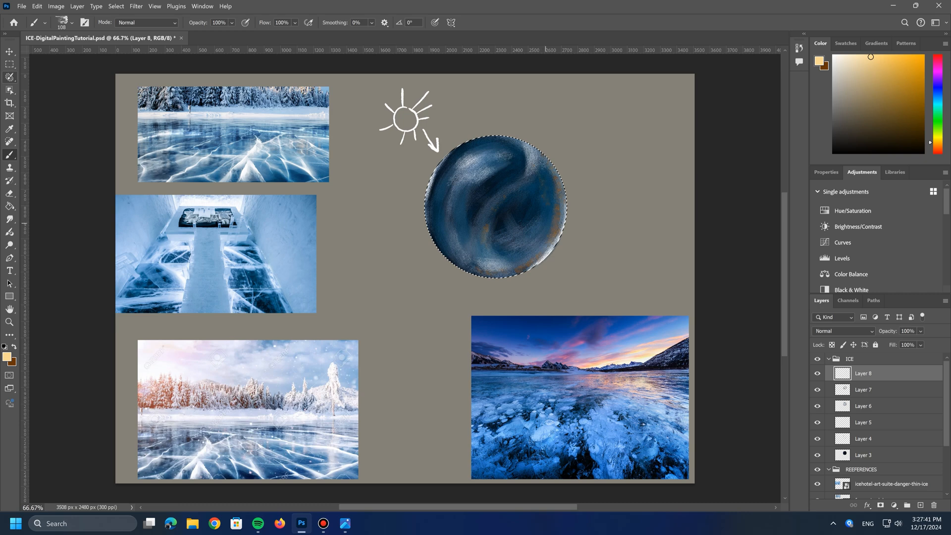
Step: Sample pinkish purple #b564a5 from the sunset clouds and dab texture over the sphere
click(7, 357)
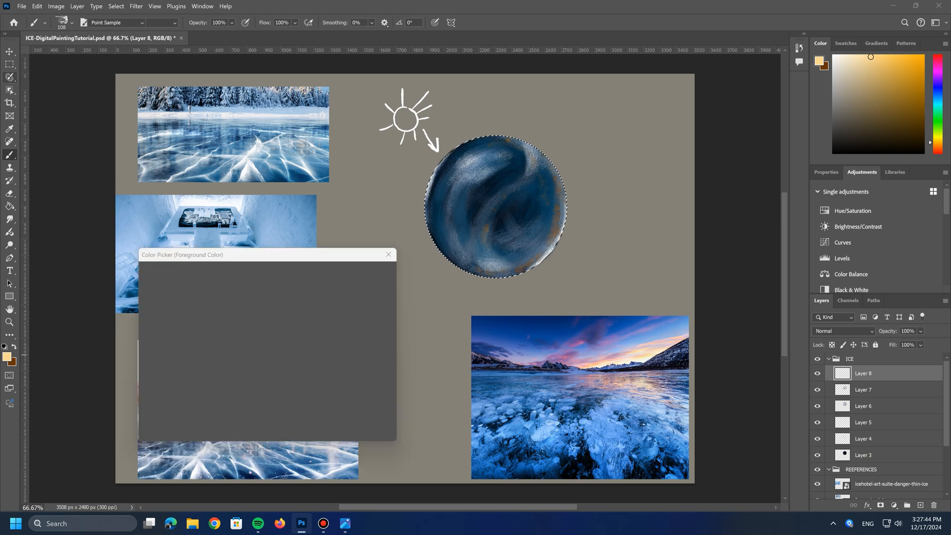
click(581, 342)
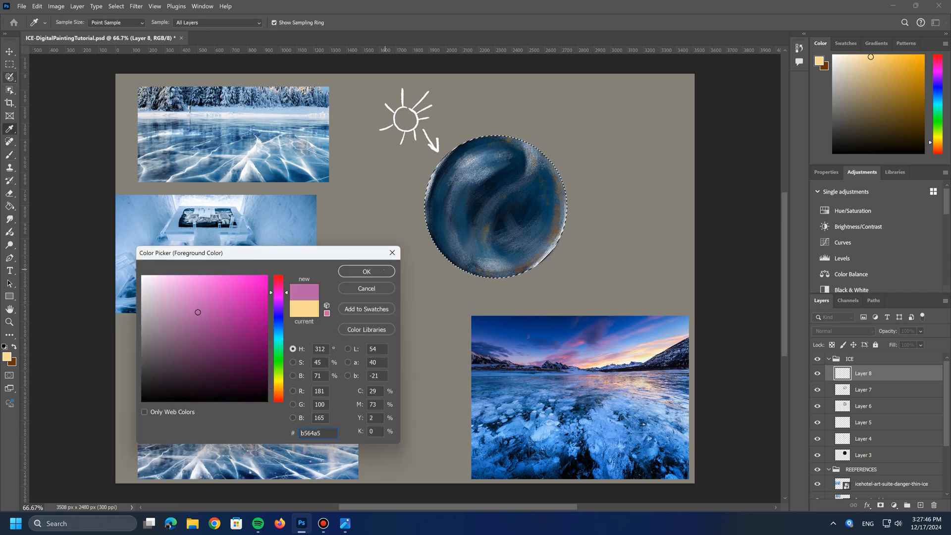
key(Return)
key(b)
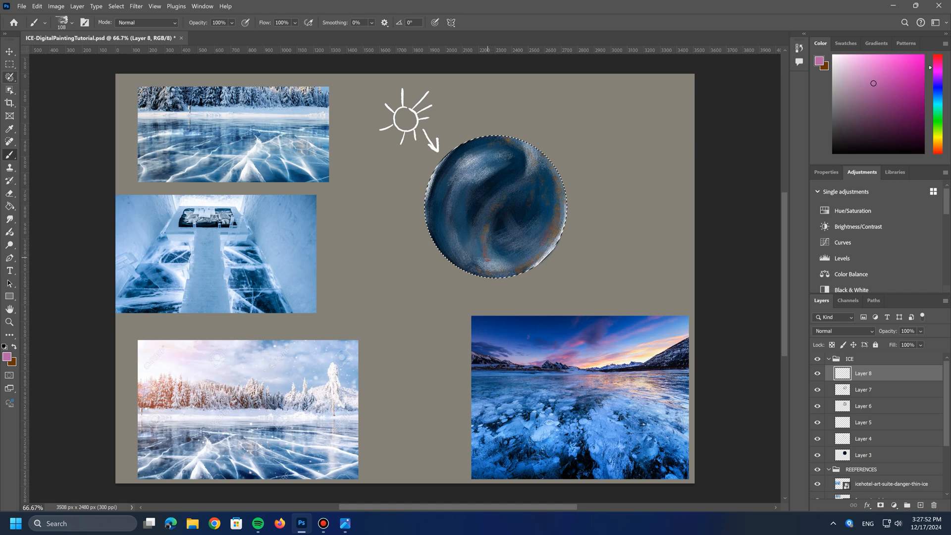
Step: Set the foreground color to white #ffffff and add another new layer on top of the ICE group
click(7, 356)
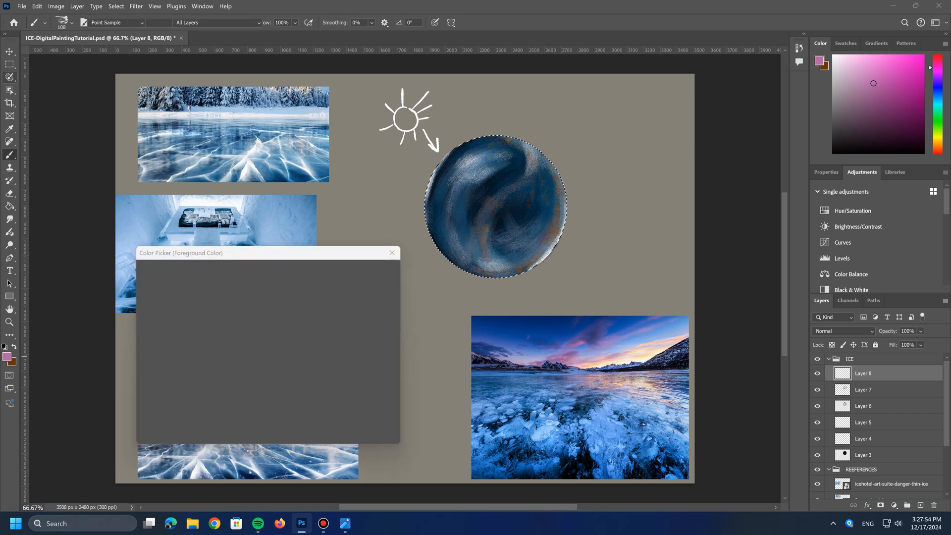
text(ffffff)
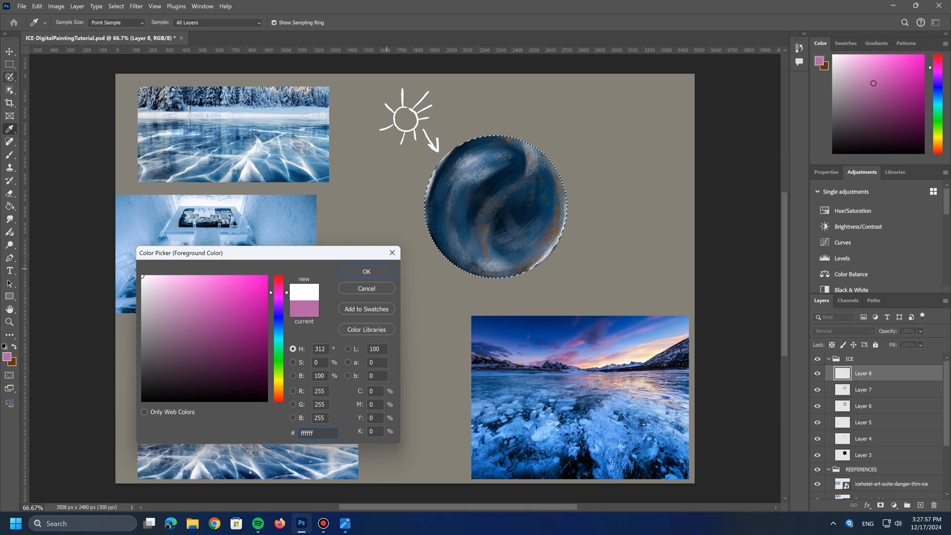
key(Return)
click(920, 505)
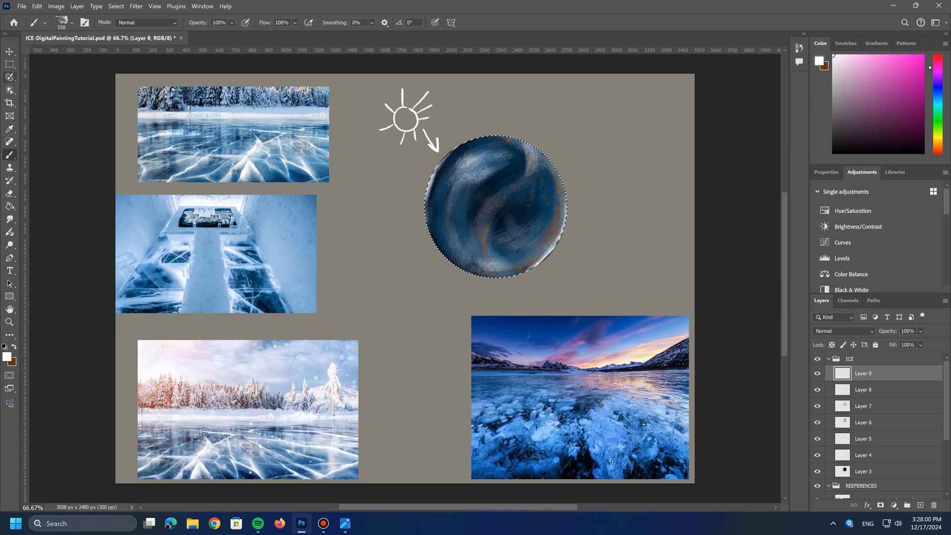
Step: Choose the Kyle's Paintbox - Spatter brush at 91 px and paint fine white spatter along the sphere's left side
click(72, 23)
scroll(99, 292, down, 10)
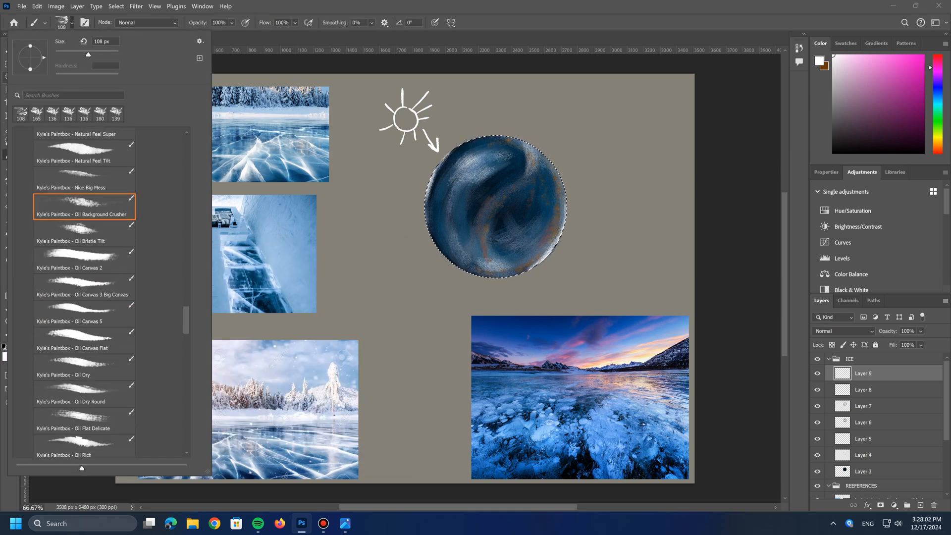
scroll(99, 293, down, 8)
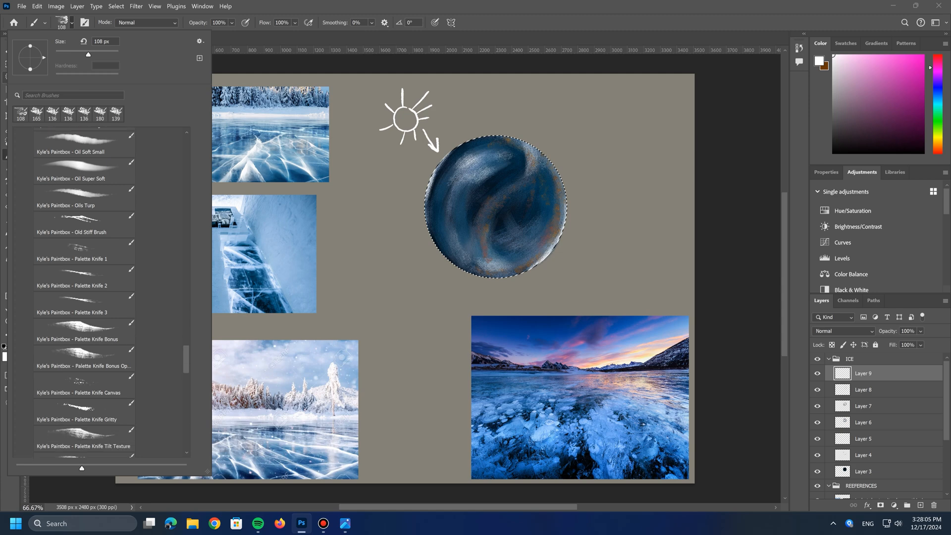
scroll(100, 293, down, 6)
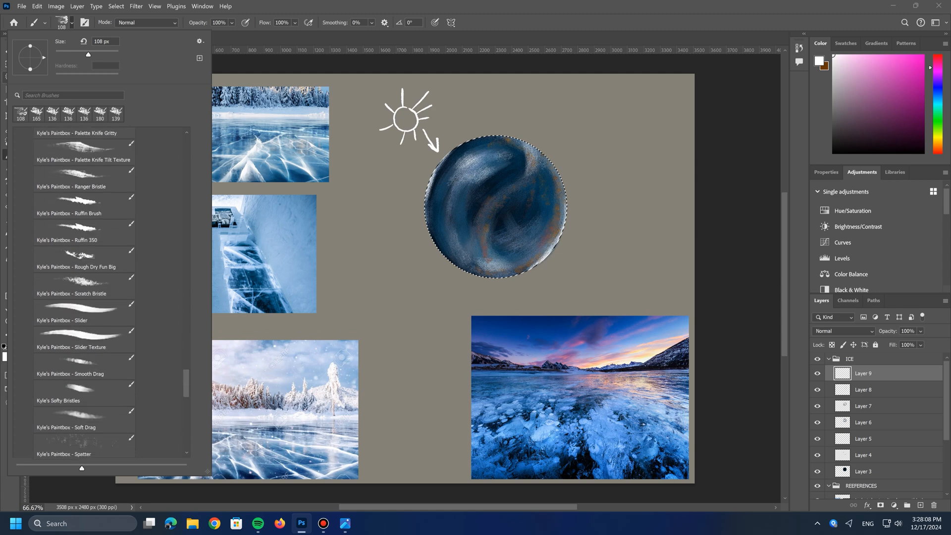
click(84, 414)
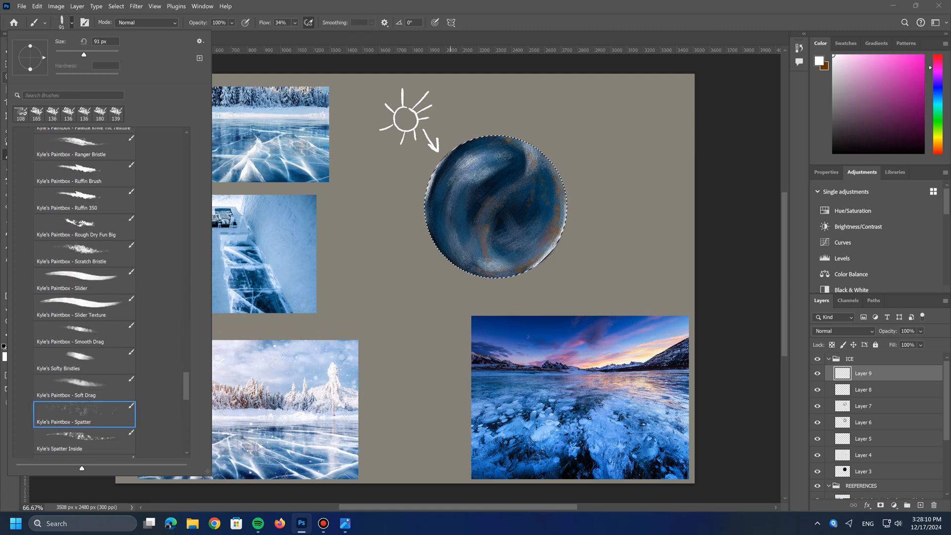
drag(436, 210, 437, 190)
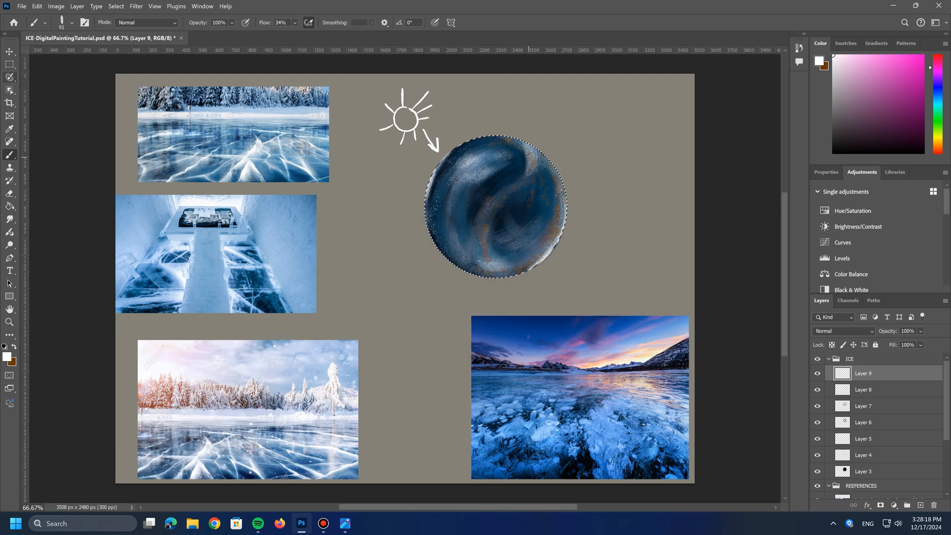
Step: Add a new layer above Layer 9 and set up the Kyle's Paintbox - Palette Knife Tilt Texture brush at 86 px and 56% opacity
click(921, 505)
click(72, 23)
scroll(99, 292, up, 5)
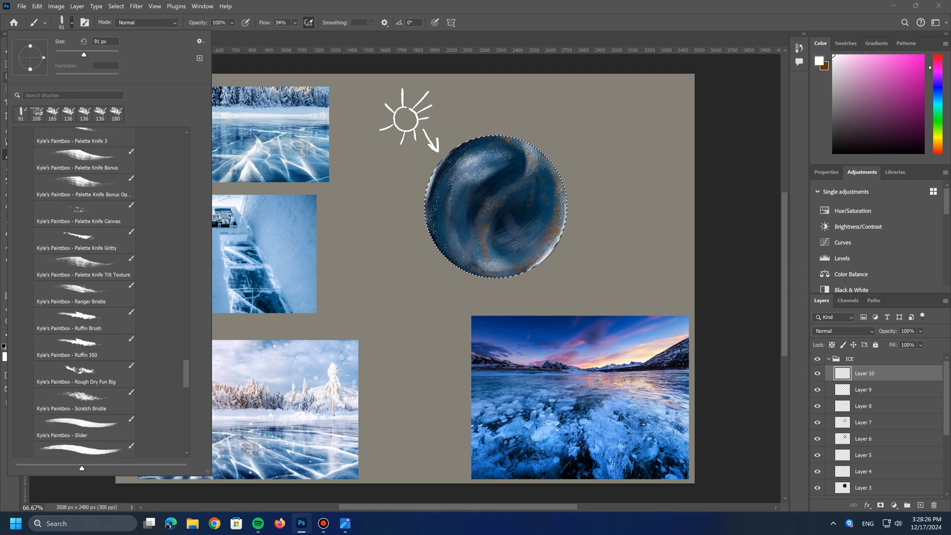
scroll(82, 292, up, 2)
click(82, 320)
drag(97, 54, 83, 55)
click(232, 22)
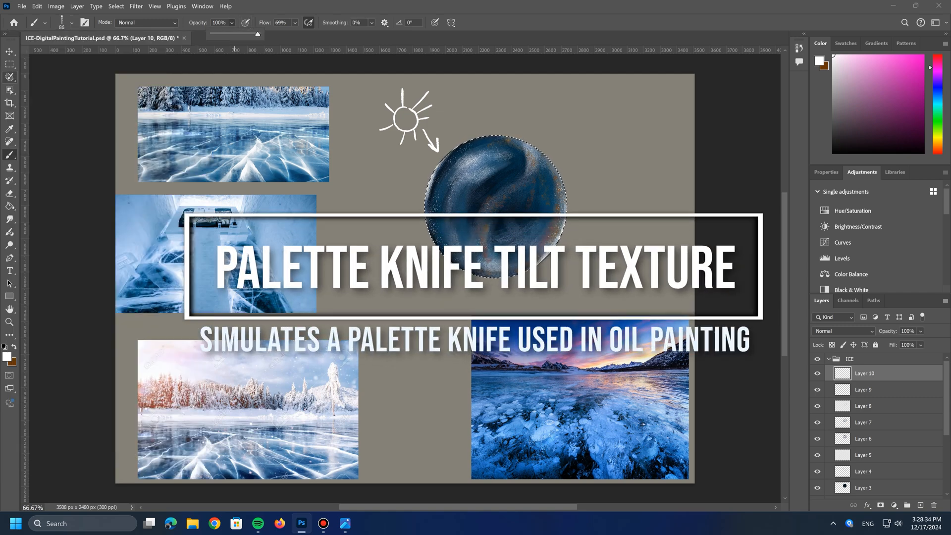
click(237, 34)
Step: Paint curved white crack lines across the sphere's upper part, center and left edge, following the frozen-lake references
click(467, 173)
mouse_move(469, 160)
mouse_down()
mouse_move(439, 173)
mouse_move(503, 153)
mouse_move(524, 165)
mouse_up()
mouse_move(538, 151)
mouse_down()
mouse_move(533, 174)
mouse_move(491, 209)
mouse_move(494, 276)
mouse_up()
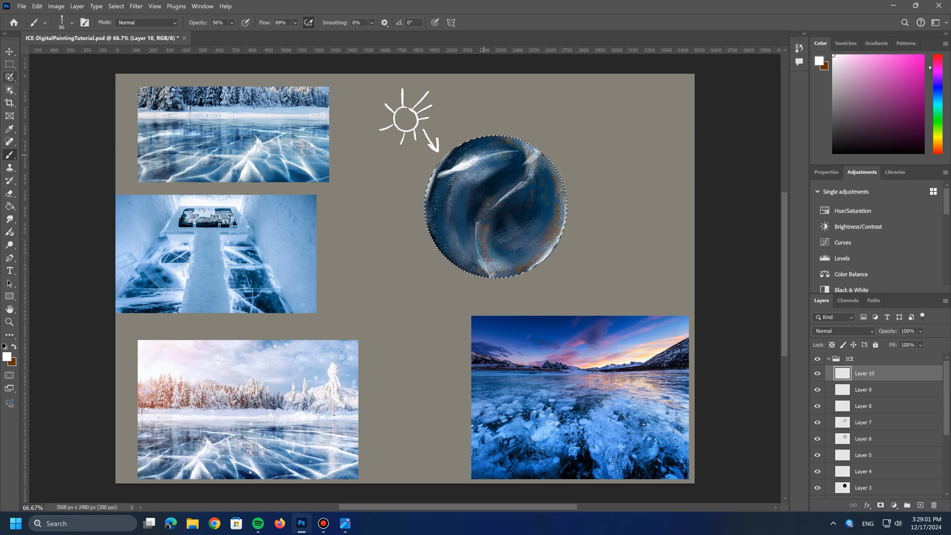
drag(488, 146, 451, 228)
drag(456, 174, 459, 173)
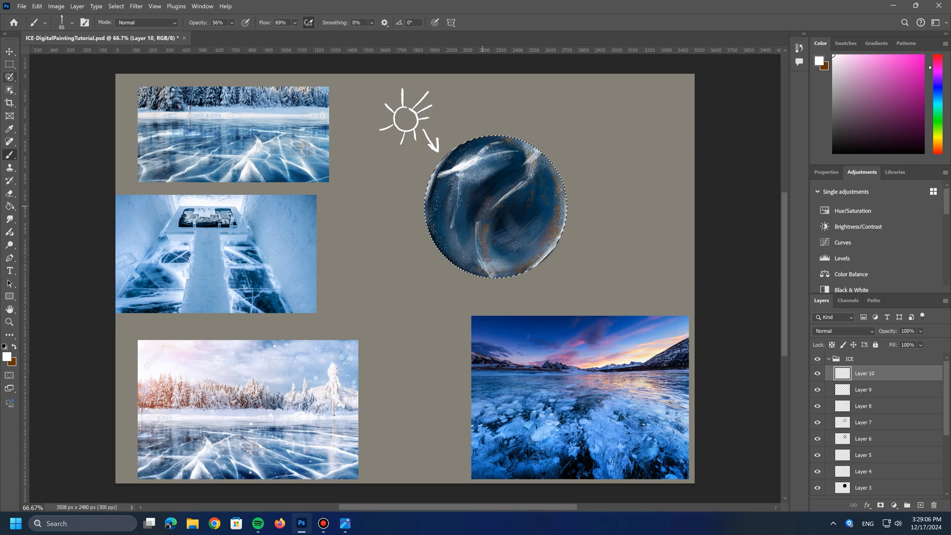
mouse_move(436, 237)
mouse_down()
mouse_move(445, 230)
mouse_move(475, 245)
mouse_move(458, 229)
mouse_move(448, 258)
mouse_up()
mouse_move(426, 227)
mouse_down()
mouse_move(430, 179)
mouse_move(453, 203)
mouse_up()
drag(457, 201, 429, 205)
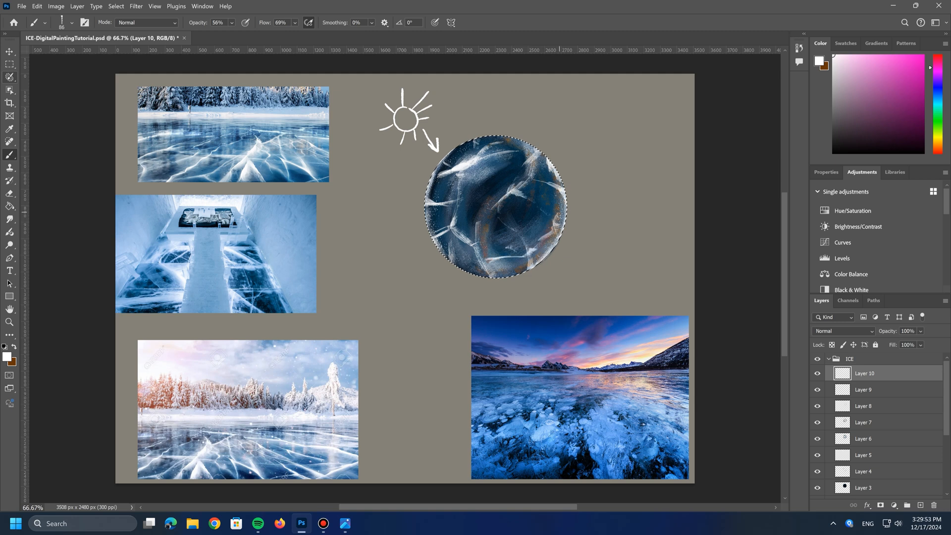
Step: Set the foreground color to blue #2d50c0 and paint blue accents beside the white cracks and along the sphere's rim on Layer 11
click(7, 356)
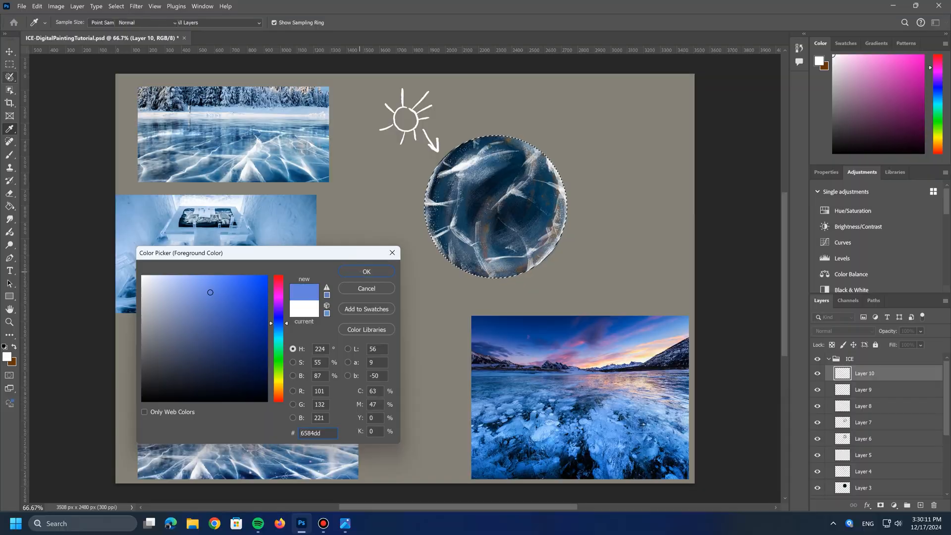
key(Return)
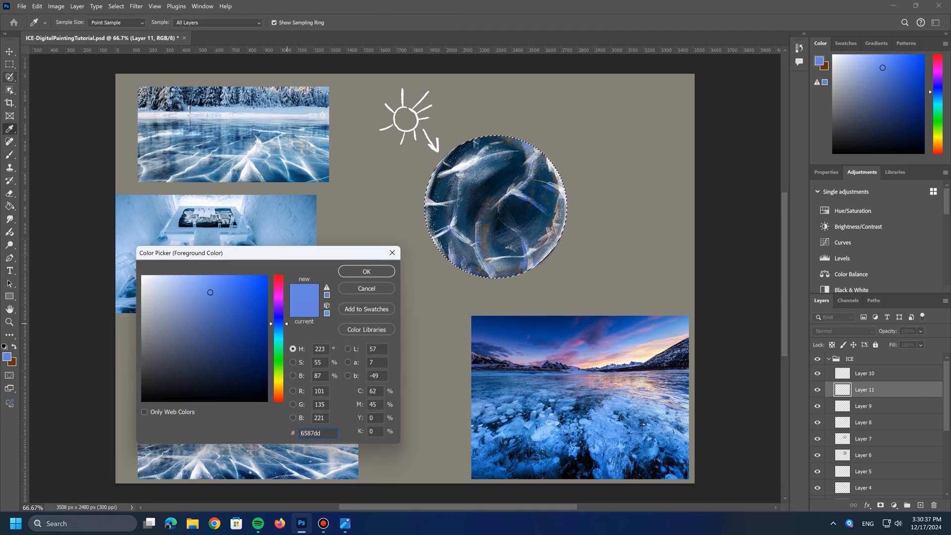
mouse_move(210, 292)
mouse_down()
mouse_move(216, 316)
mouse_move(238, 307)
mouse_up()
click(366, 271)
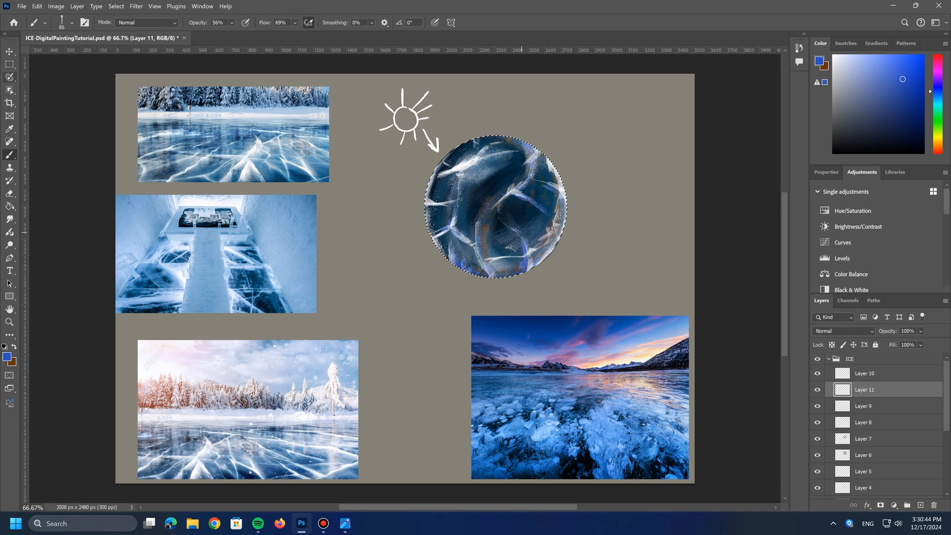
drag(517, 195, 532, 171)
drag(513, 138, 527, 146)
drag(561, 193, 563, 210)
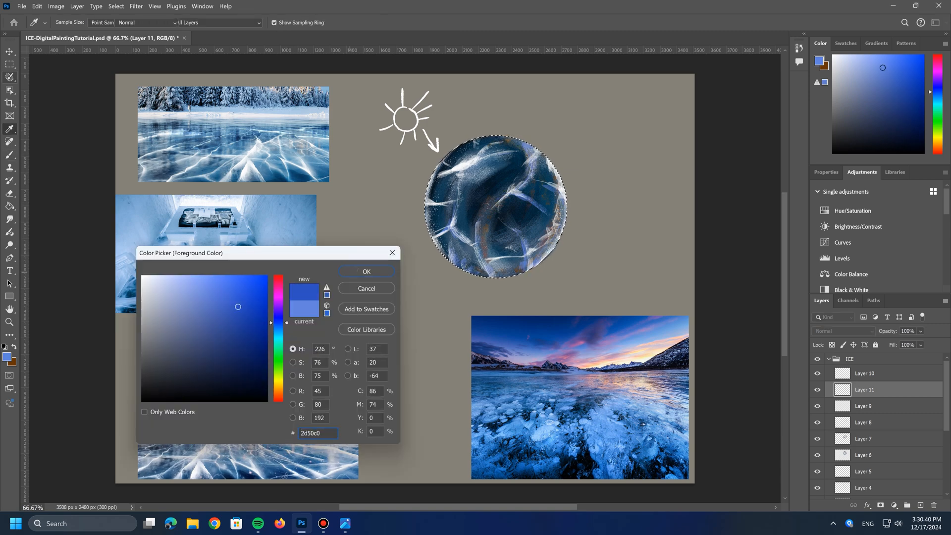
key(Return)
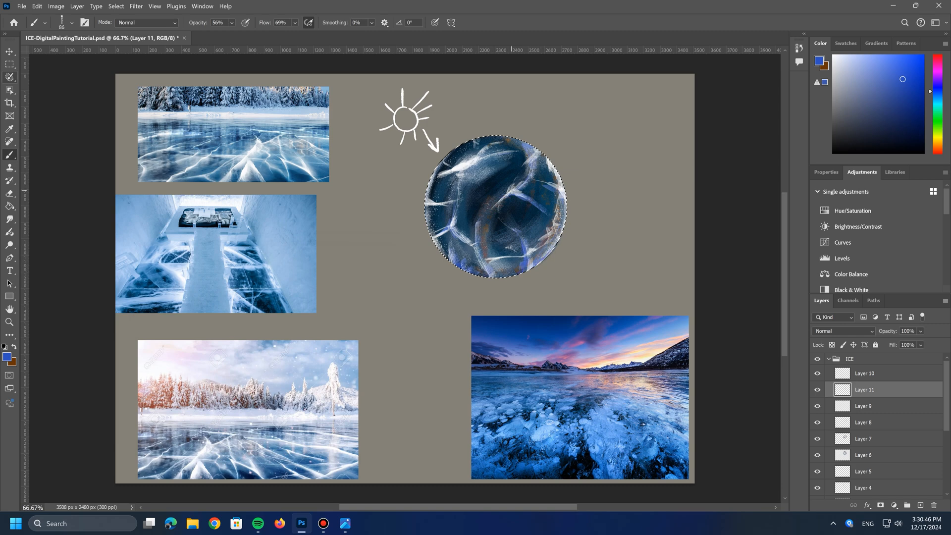
drag(513, 139, 526, 146)
drag(465, 145, 474, 143)
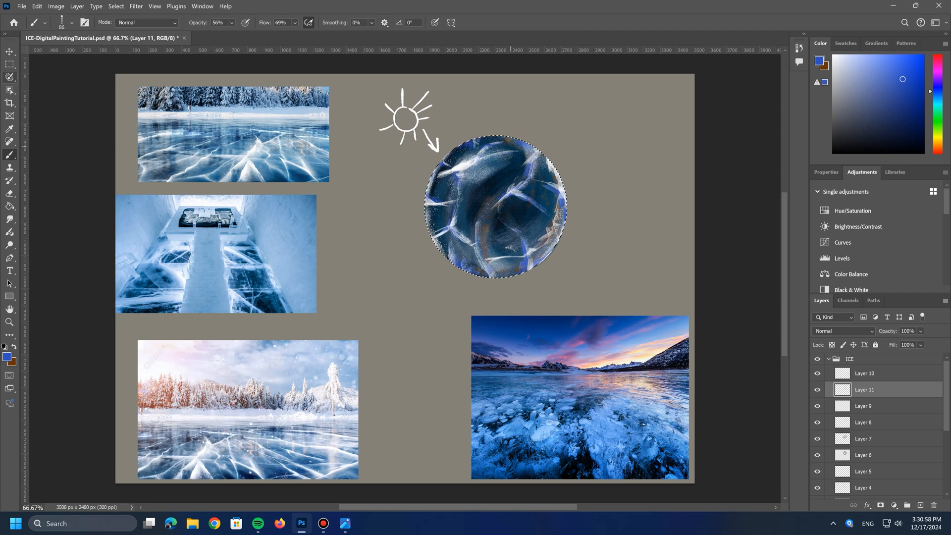
Step: Sample pale blue #c0ddf0 from the references and paint light strokes over the sphere's upper left and lower right cracks
click(7, 357)
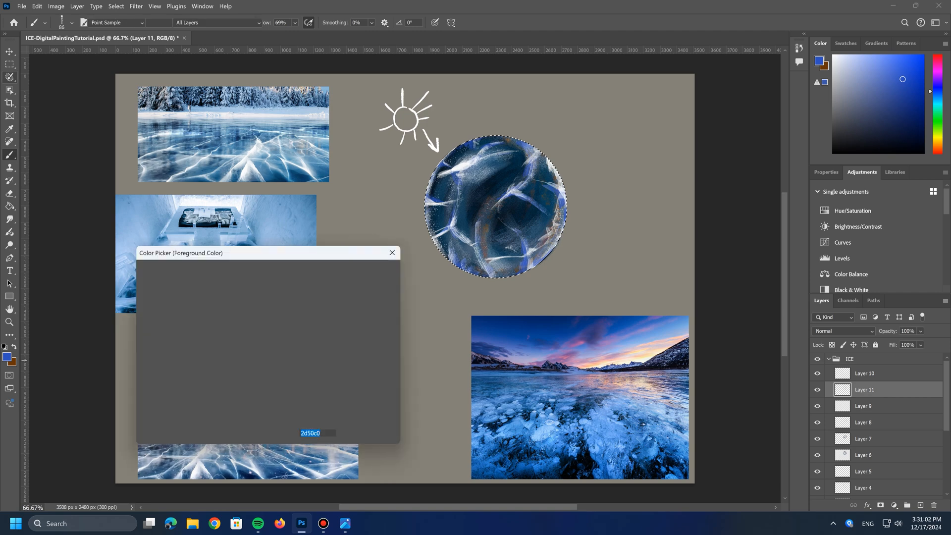
drag(306, 252, 326, 256)
click(688, 405)
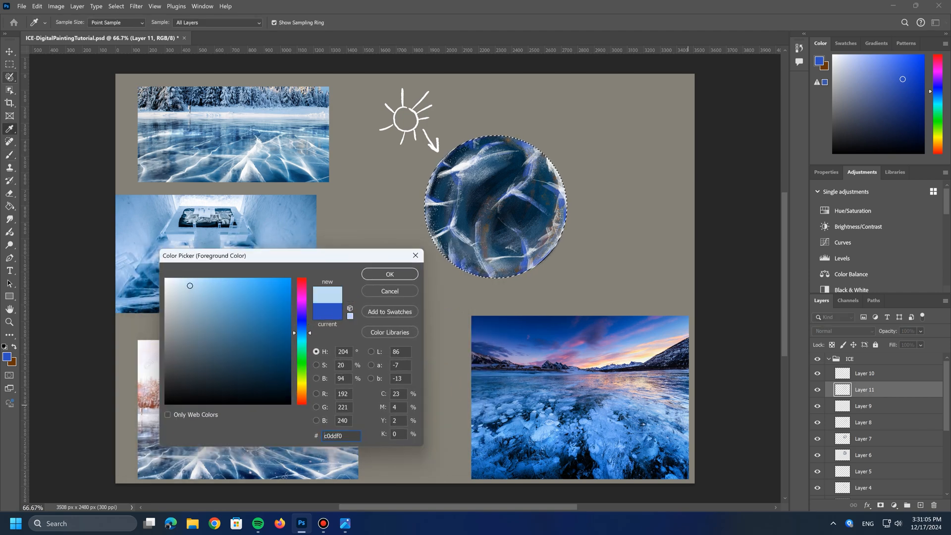
click(390, 274)
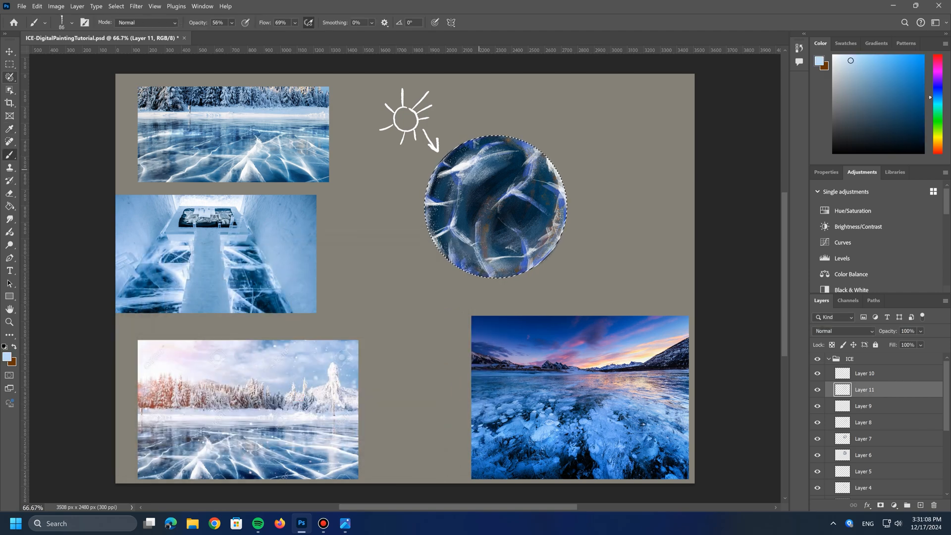
drag(511, 152, 458, 213)
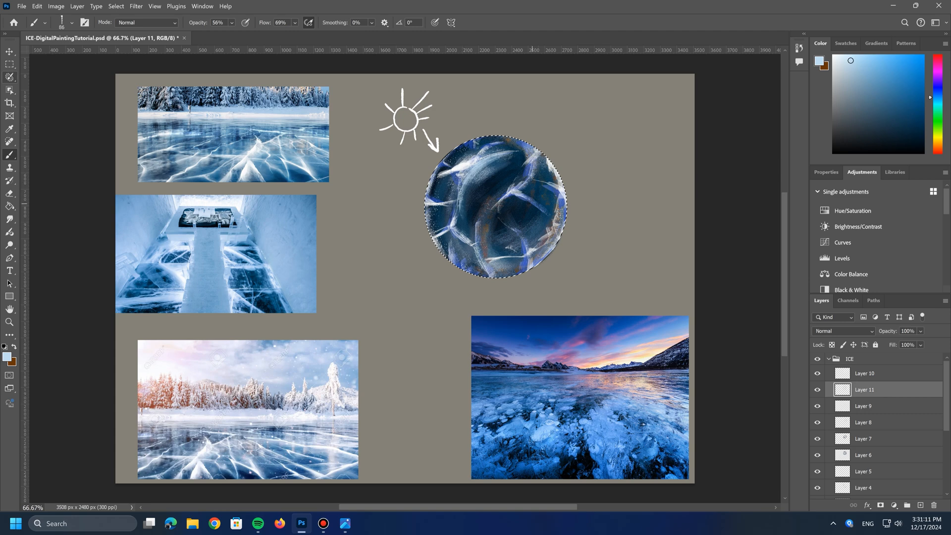
mouse_move(531, 251)
mouse_down()
mouse_move(550, 226)
mouse_move(520, 225)
mouse_move(506, 210)
mouse_move(544, 237)
mouse_move(532, 203)
mouse_move(543, 209)
mouse_up()
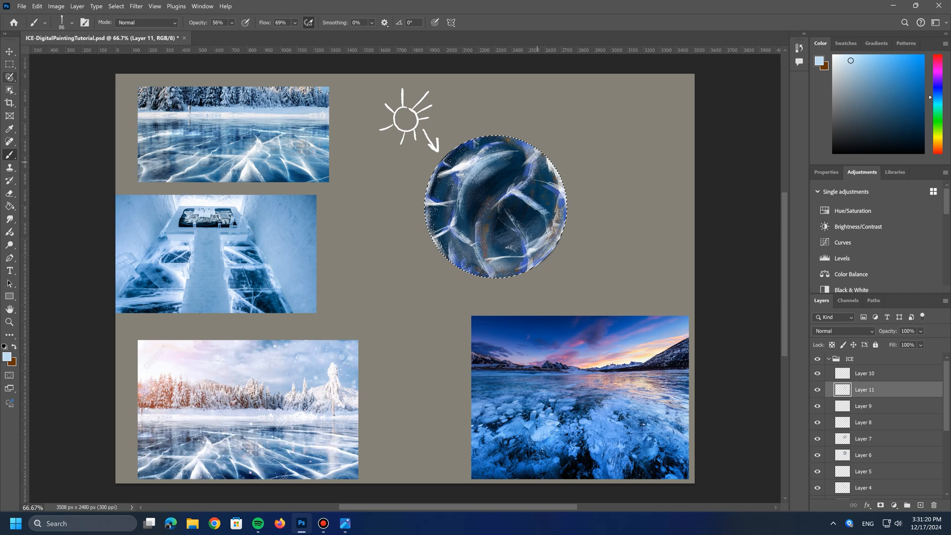
Step: Compare the sphere with and without Layer 11, keep the layer visible and save the document
click(818, 390)
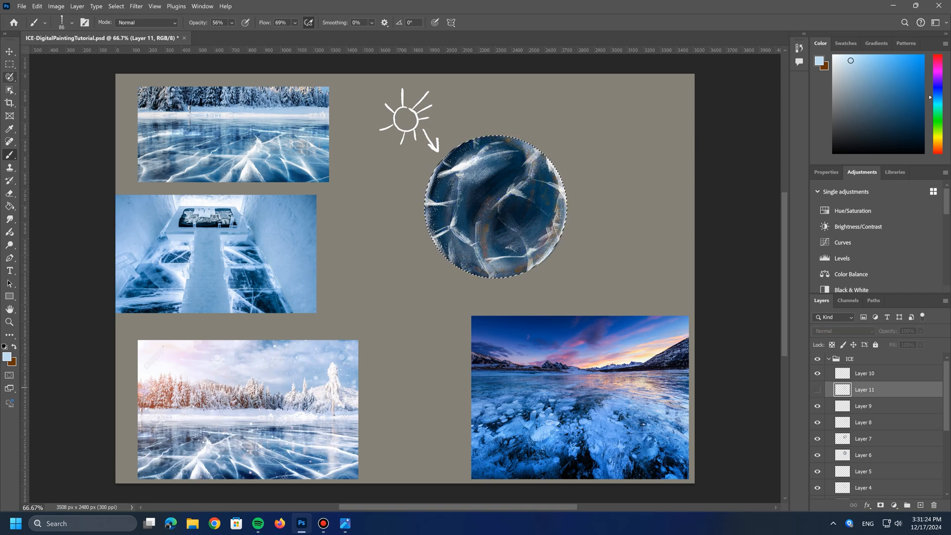
click(818, 389)
key(ctrl+s)
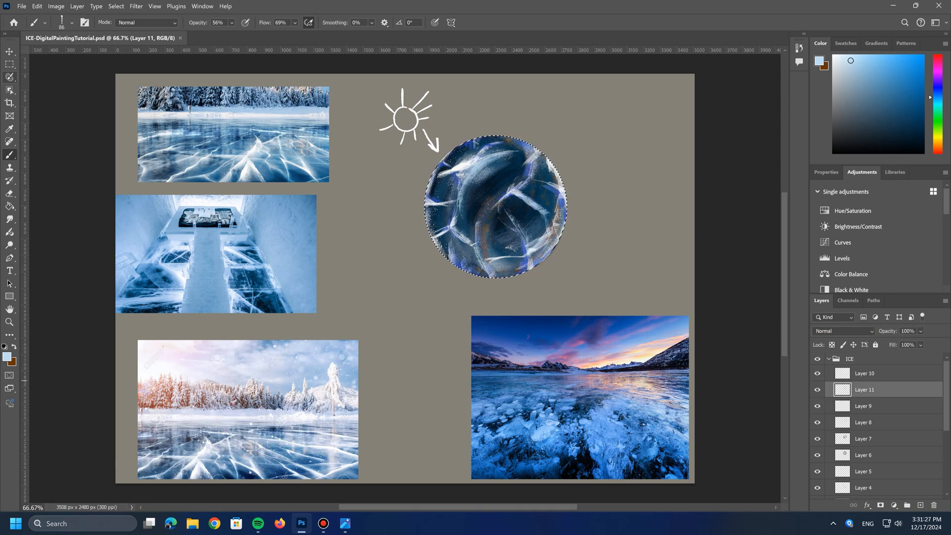
Step: Add a new layer, choose the Kyle's Paintbox Watercolor Wash Grain brush, and place the layer between Layer 8 and Layer 7
click(920, 505)
drag(864, 390, 852, 370)
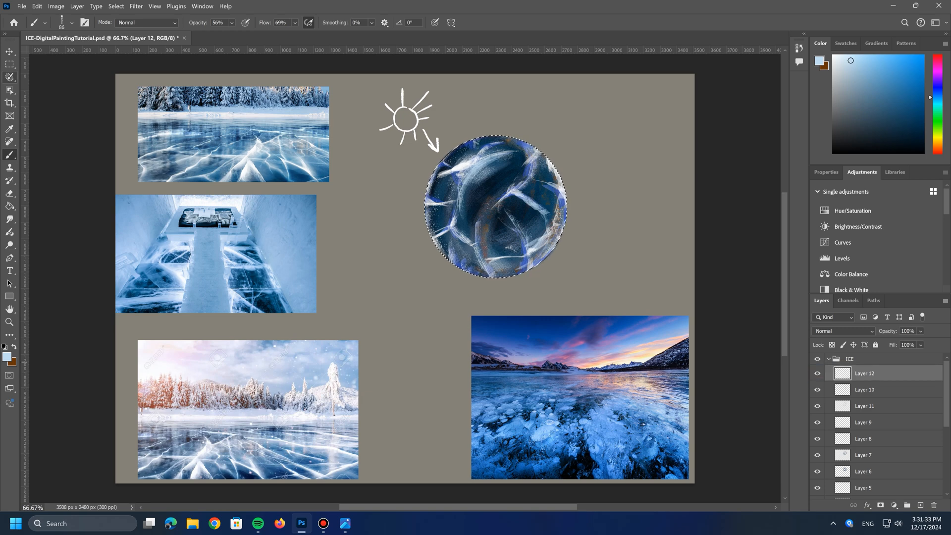
click(72, 23)
scroll(111, 292, down, 10)
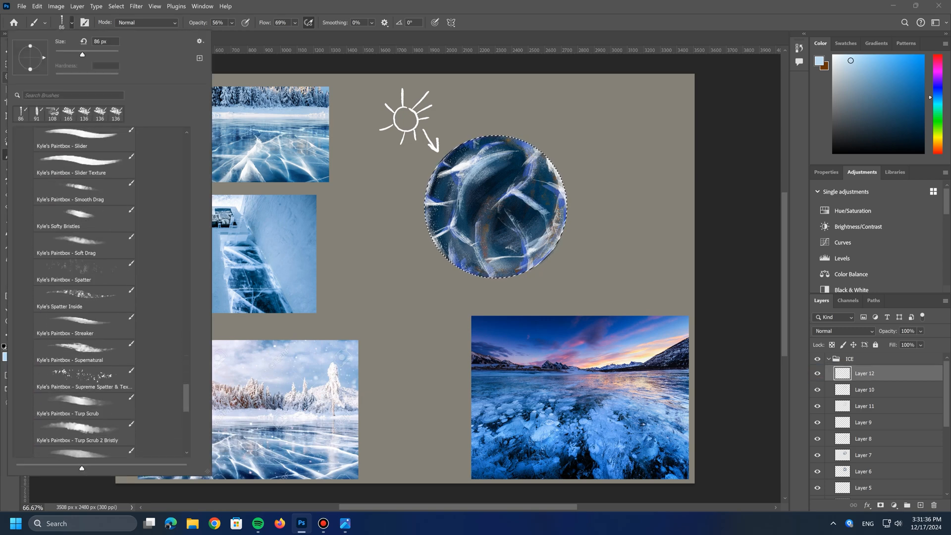
scroll(85, 292, down, 5)
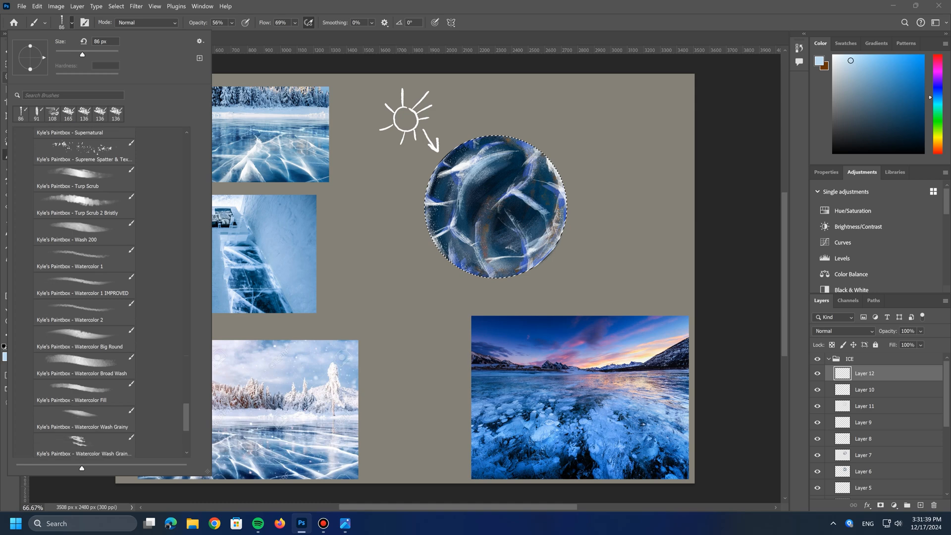
scroll(85, 292, down, 3)
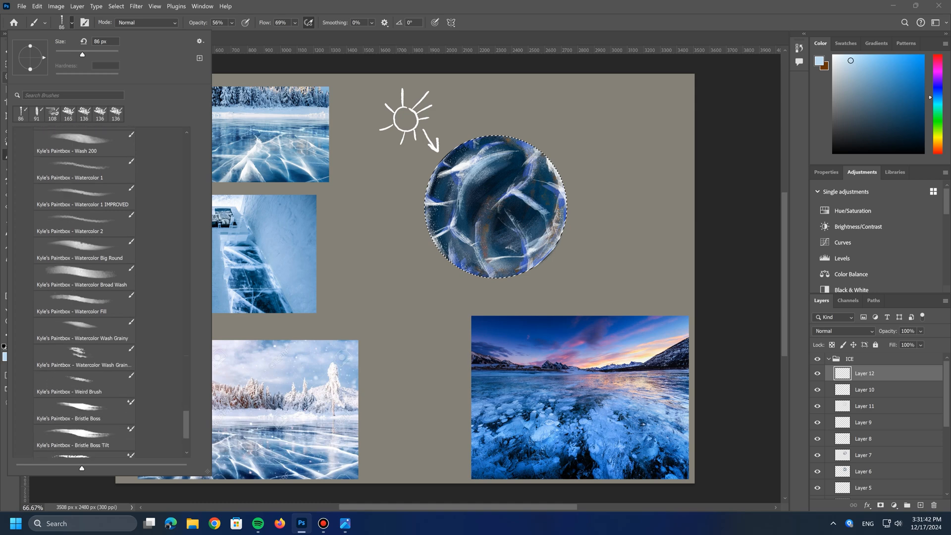
scroll(84, 293, down, 4)
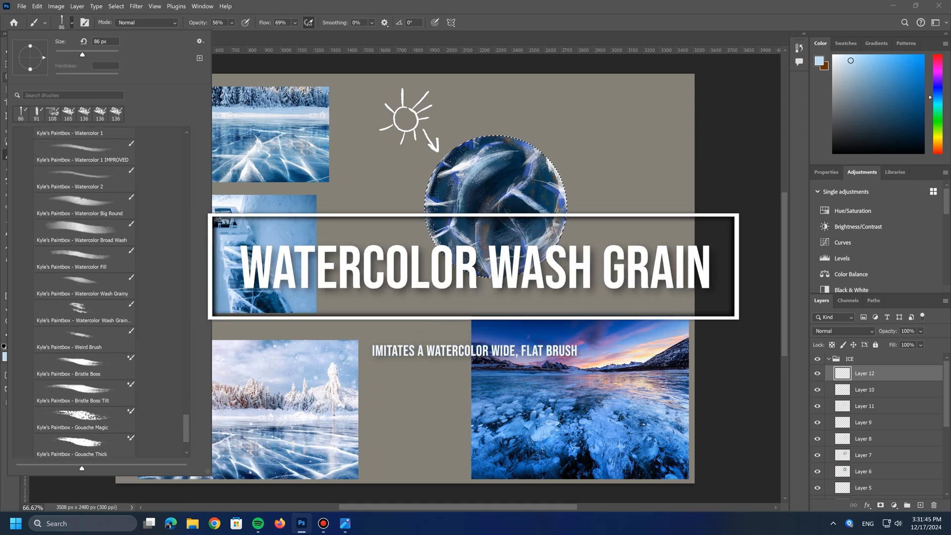
click(84, 313)
drag(882, 375, 881, 447)
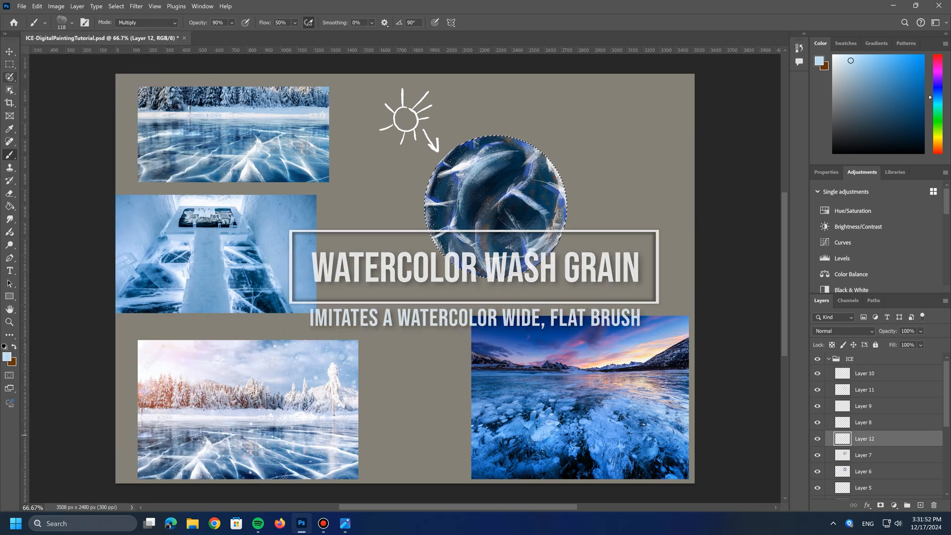
Step: Set the foreground color to gray-blue #717e8b and the brush opacity to 52%
click(7, 356)
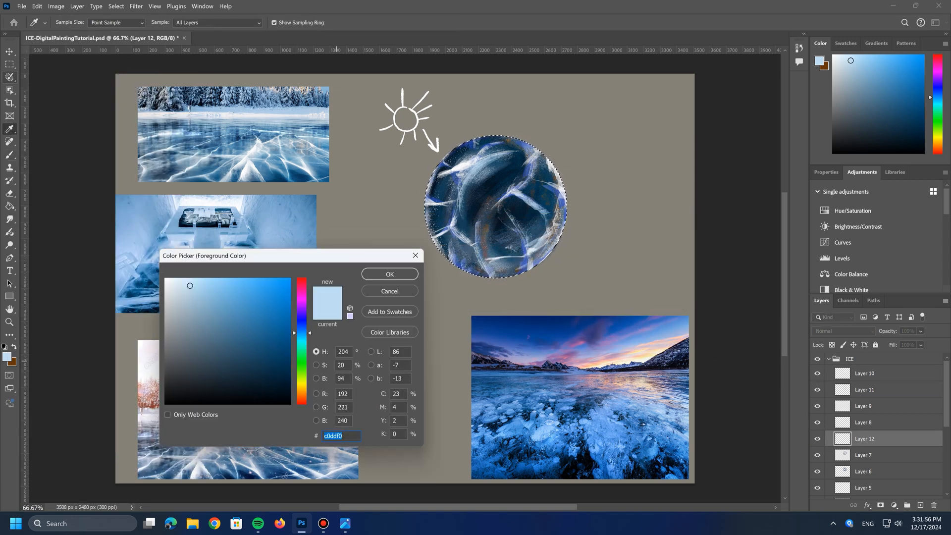
click(215, 346)
drag(219, 348, 191, 334)
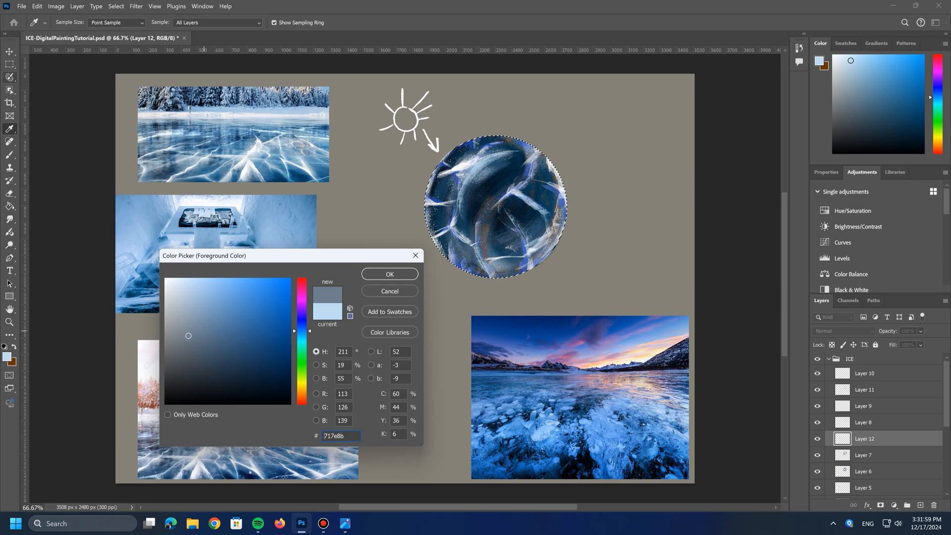
click(390, 274)
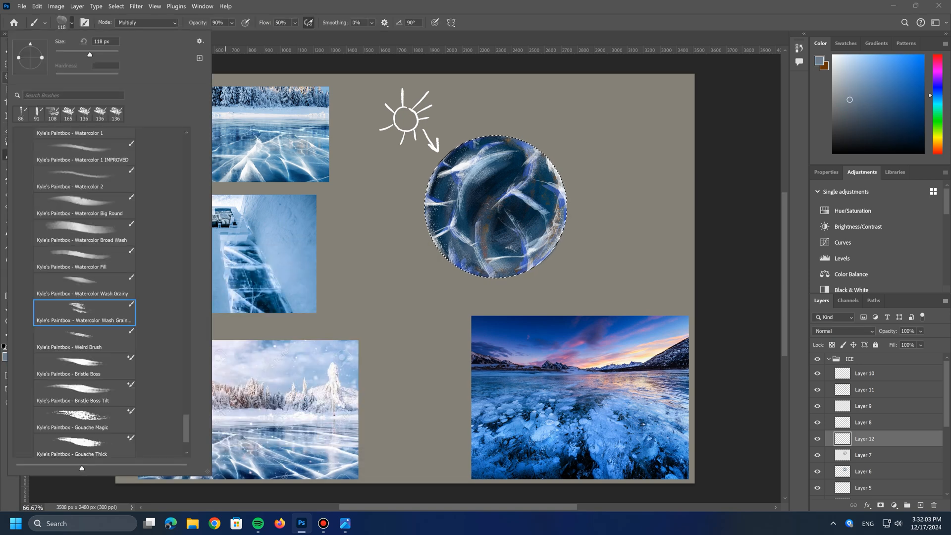
click(231, 23)
click(231, 22)
drag(232, 23, 238, 34)
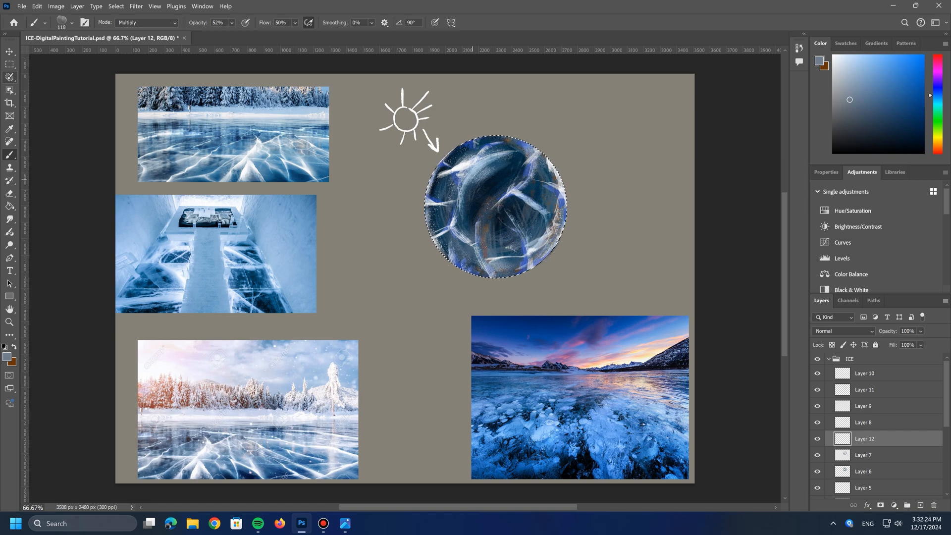
Step: Sample medium blue #5382a3 from the upper frozen-lake reference as the foreground color
click(7, 357)
click(243, 146)
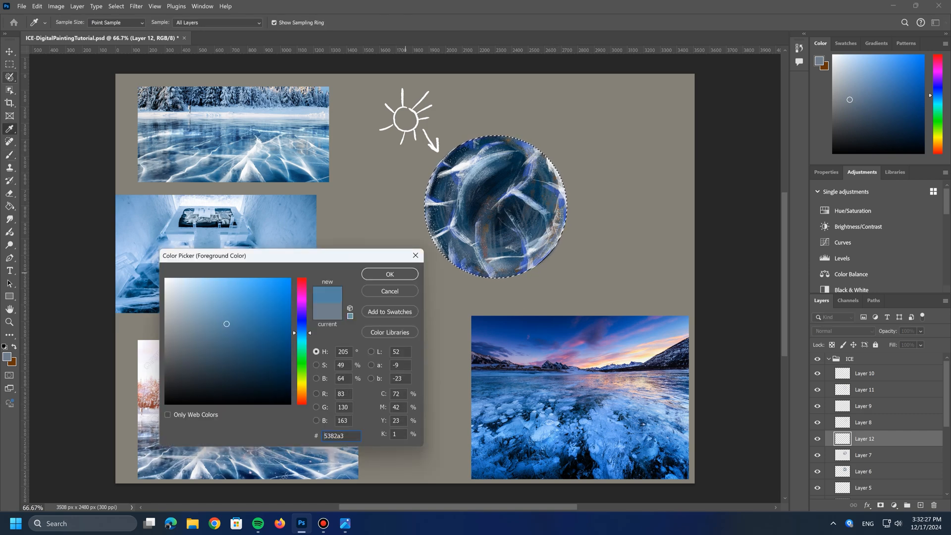
click(390, 274)
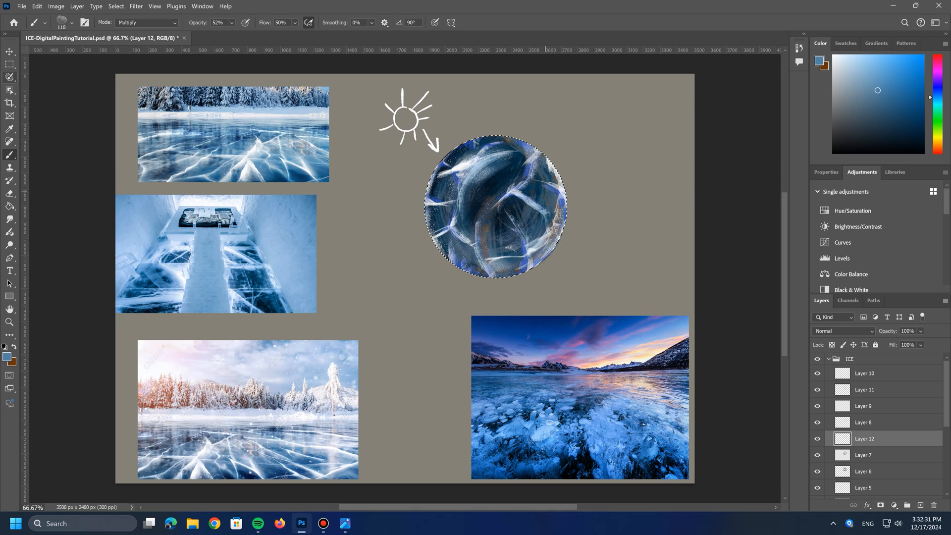
Step: Set Layer 12's opacity to 54% and add a new layer at the top of the ICE group
click(920, 330)
click(912, 342)
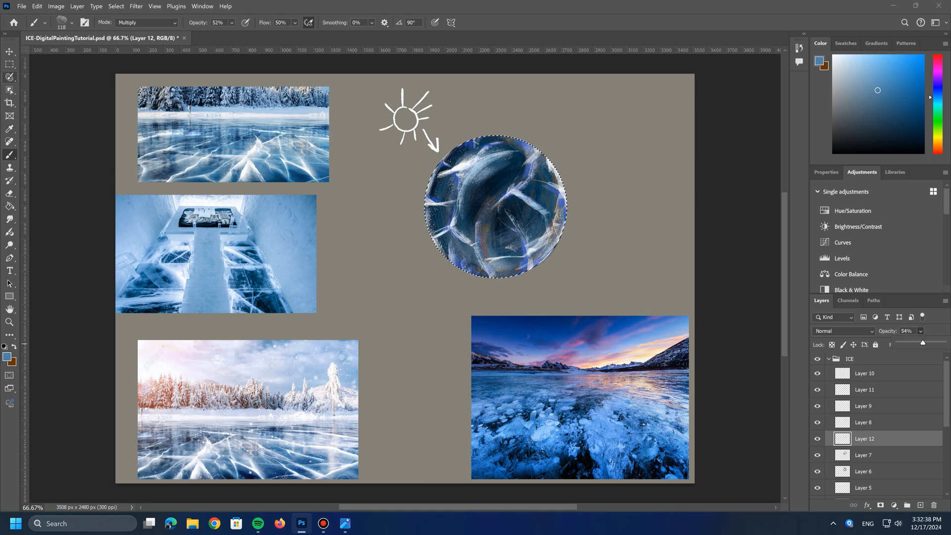
click(921, 505)
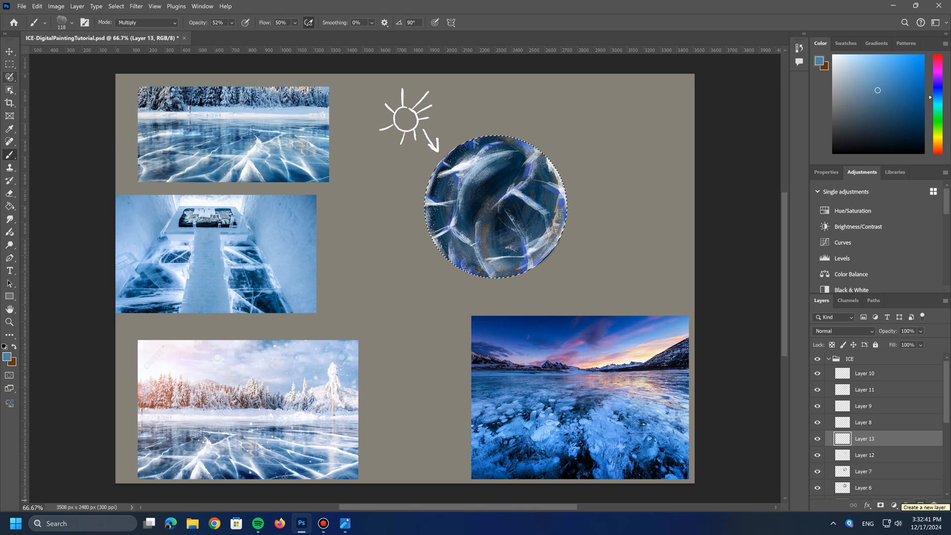
drag(895, 438, 896, 368)
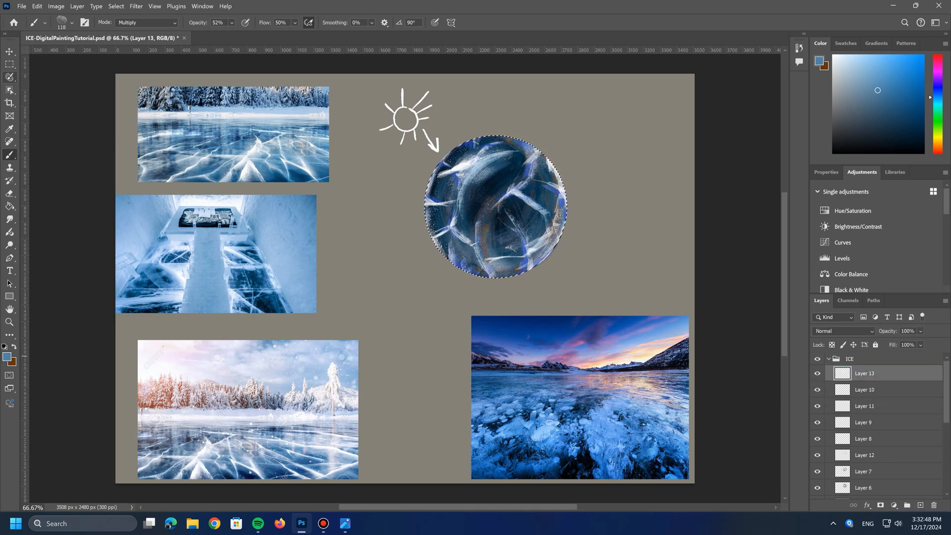
Step: Set the foreground color to white #ffffff and return to the Brush tool
click(7, 357)
text(ffffff)
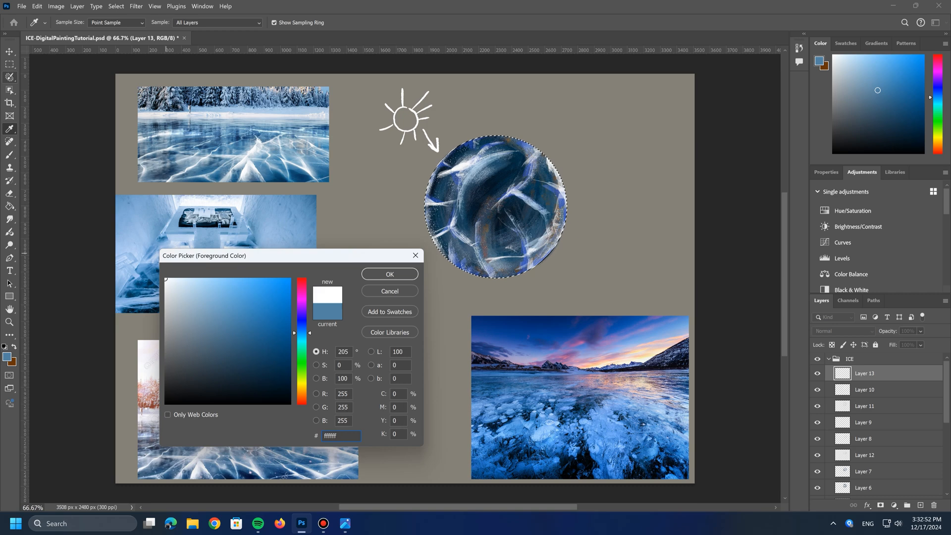
key(Return)
key(b)
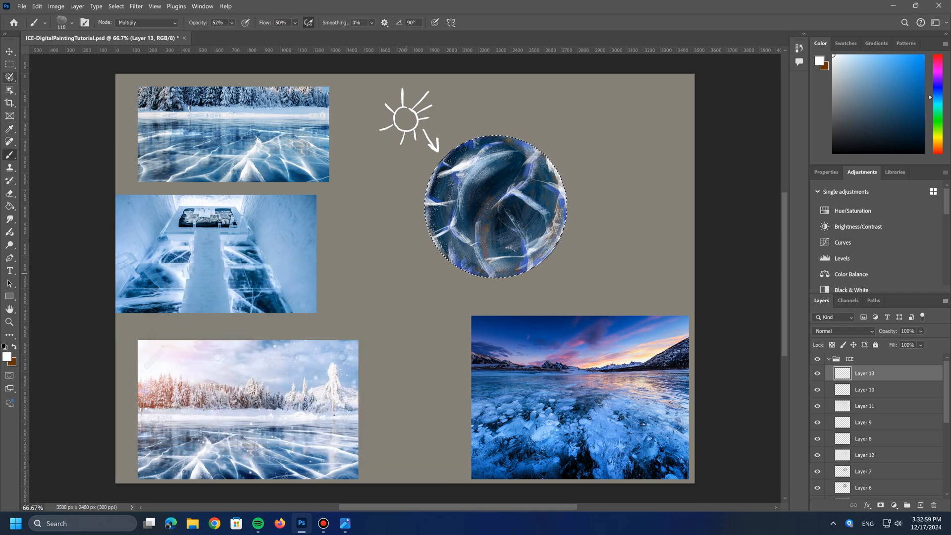
Step: Choose the Kyle's Paintbox Supreme Spatter brush, try a white stroke on the sphere's left side and undo it
click(71, 23)
scroll(98, 286, down, 2)
scroll(98, 286, up, 10)
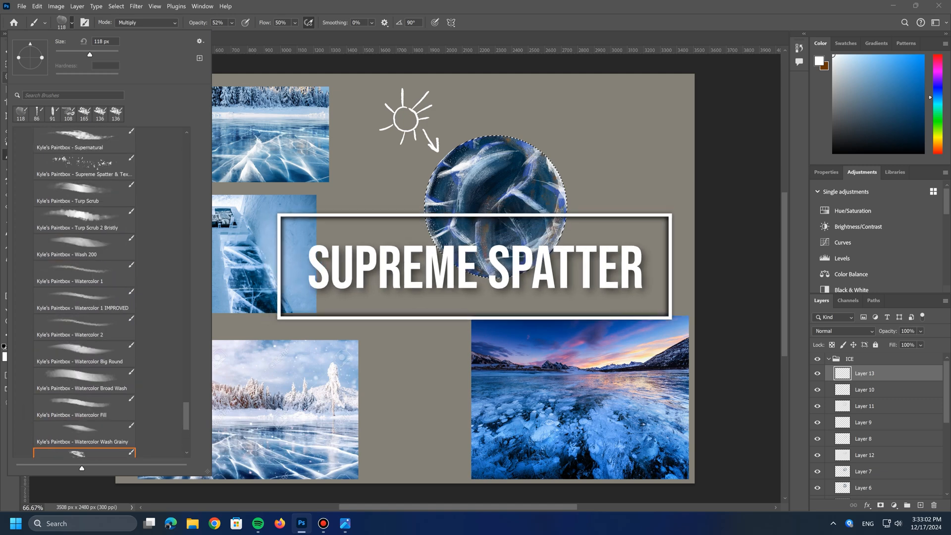
click(97, 286)
drag(465, 216, 453, 209)
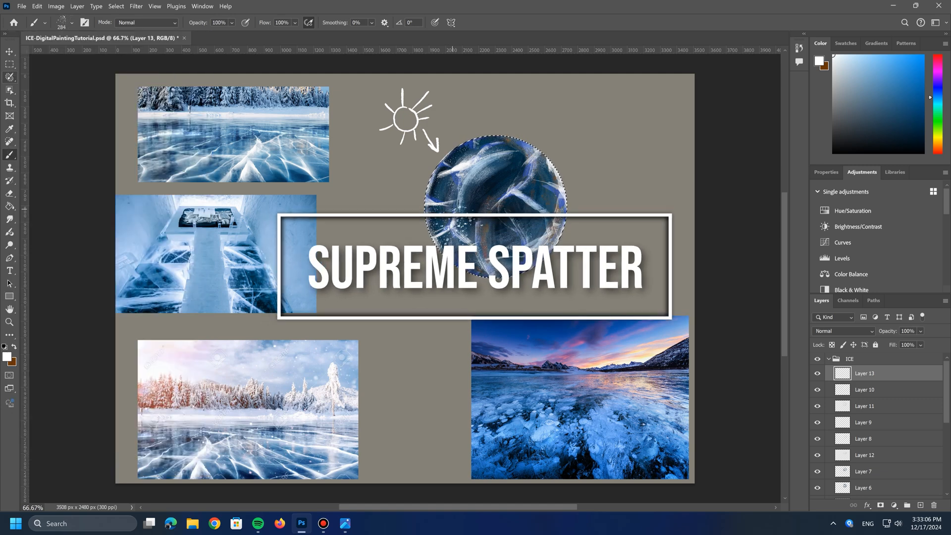
key(ctrl+z)
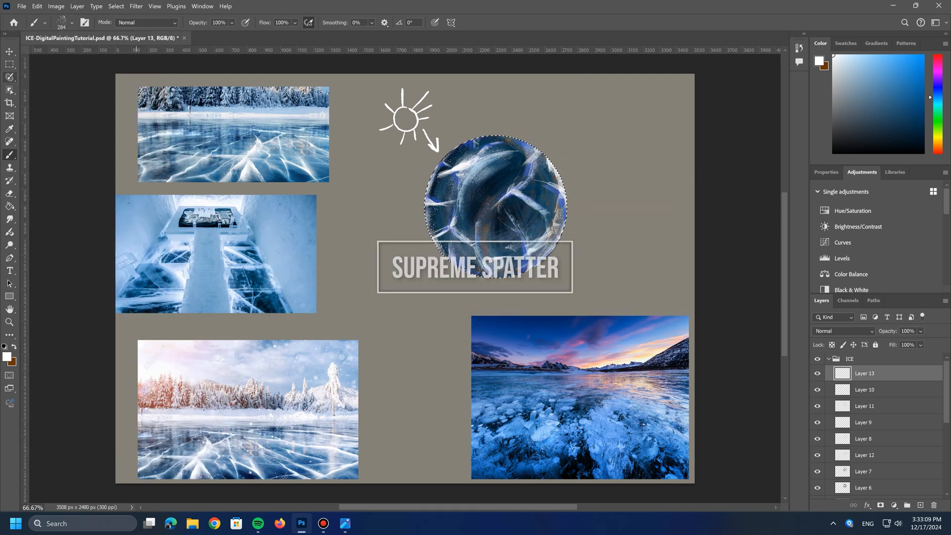
Step: Set the spatter brush to 45% opacity and 88 px, and add fine white spatter to the sphere
click(232, 23)
drag(259, 35, 234, 35)
drag(459, 217, 475, 173)
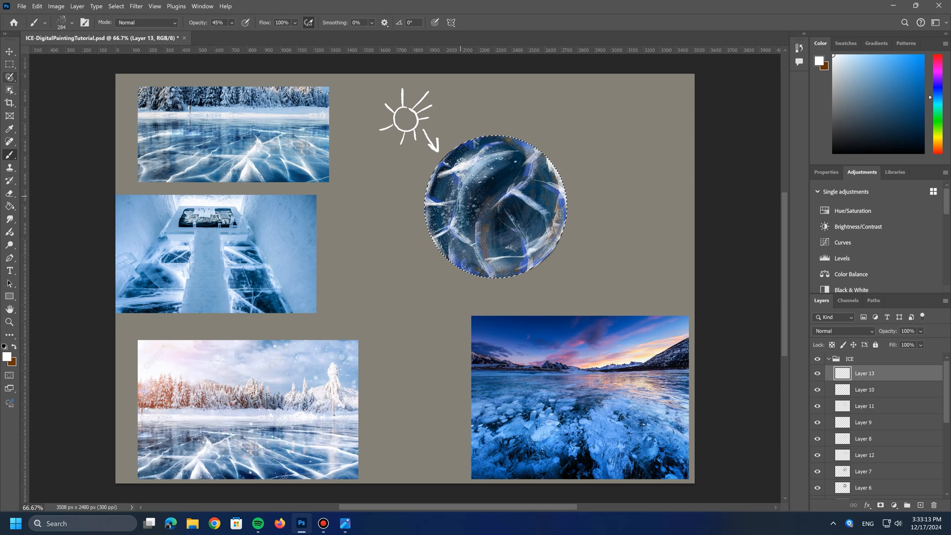
click(71, 23)
drag(103, 55, 83, 54)
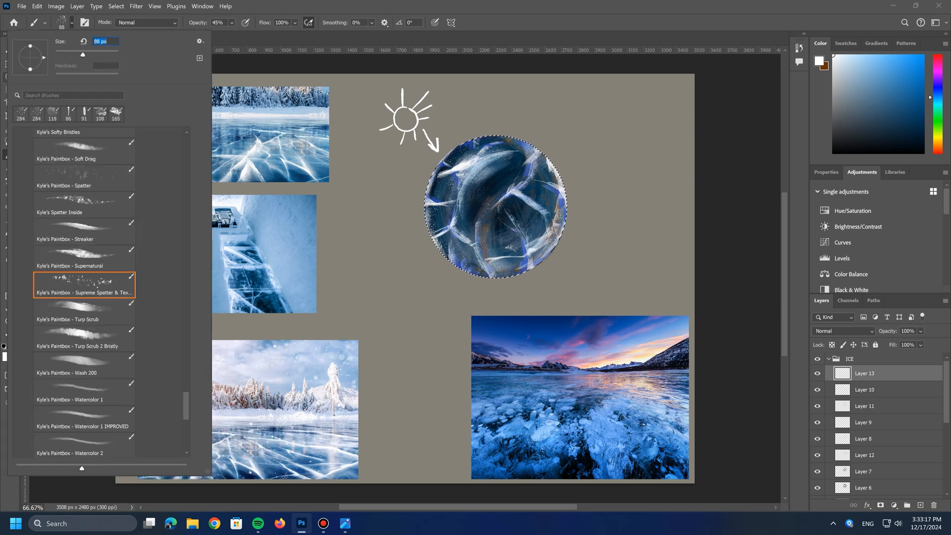
key(Return)
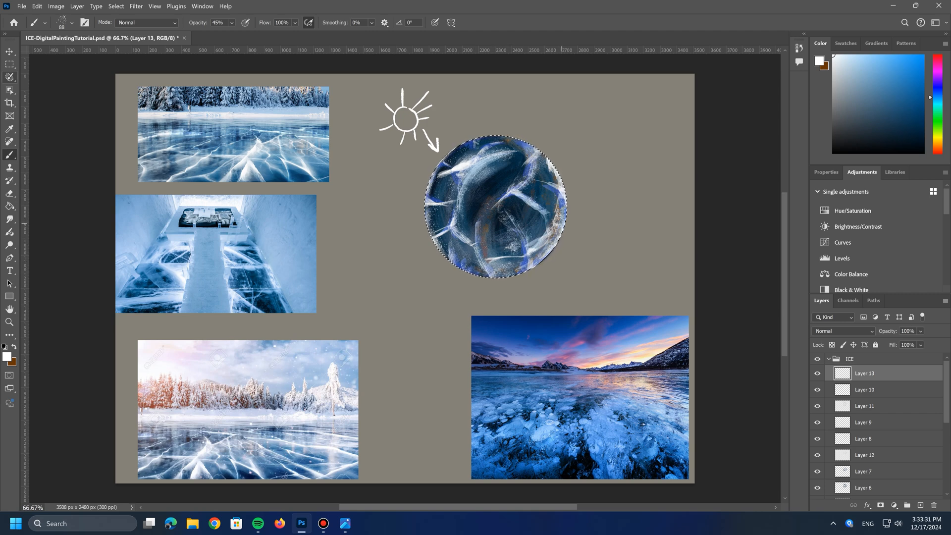
Step: Add a new layer directly above Layer 6 and set the foreground color to medium blue #306fae
scroll(876, 426, down, 7)
click(877, 418)
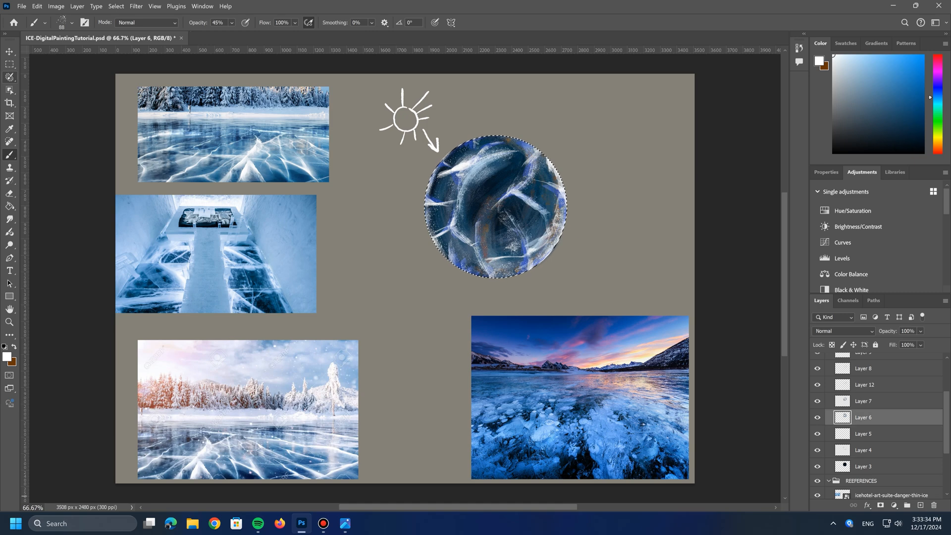
click(920, 505)
click(7, 357)
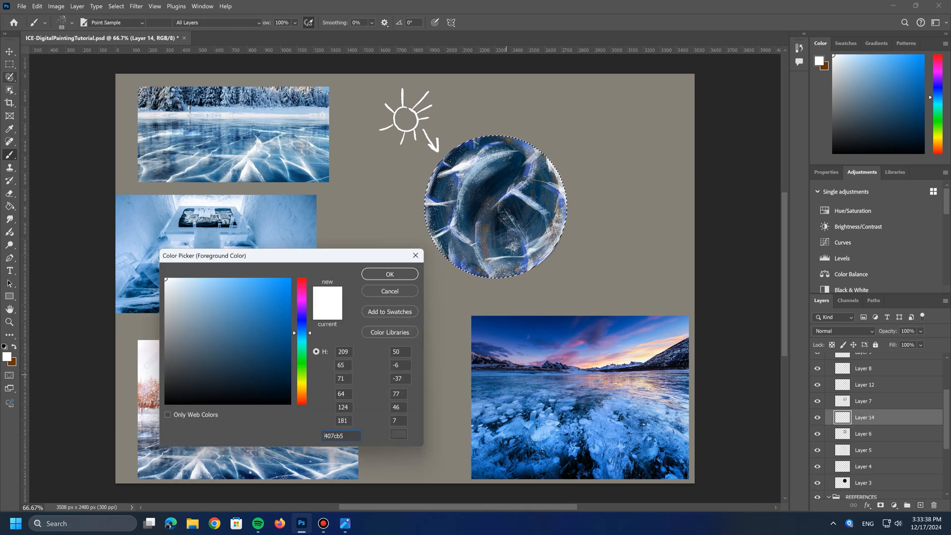
click(256, 318)
Step: Choose the Kyle's Paintbox Gouache A Go Go brush and set its size to 143 px
click(72, 22)
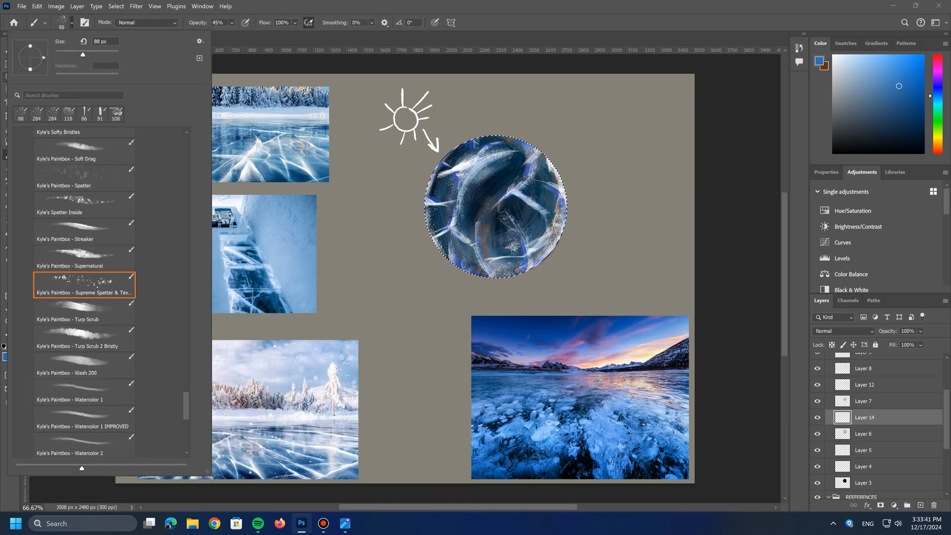
drag(186, 404, 186, 268)
click(82, 162)
drag(87, 55, 93, 54)
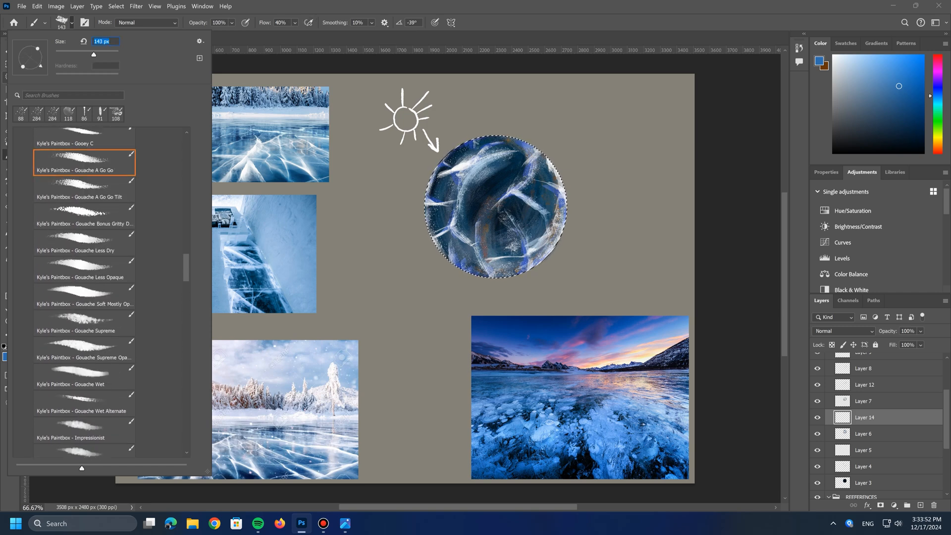
Step: Paint blue gouache strokes over the dark ice areas across the whole sphere on Layer 14
click(460, 255)
mouse_move(467, 231)
mouse_down()
mouse_move(474, 198)
mouse_move(437, 205)
mouse_move(448, 154)
mouse_up()
drag(497, 254, 508, 246)
drag(497, 207, 486, 221)
drag(543, 153, 550, 169)
mouse_move(529, 215)
mouse_down()
mouse_move(549, 171)
mouse_move(504, 174)
mouse_move(471, 151)
mouse_move(441, 218)
mouse_up()
drag(508, 204, 495, 229)
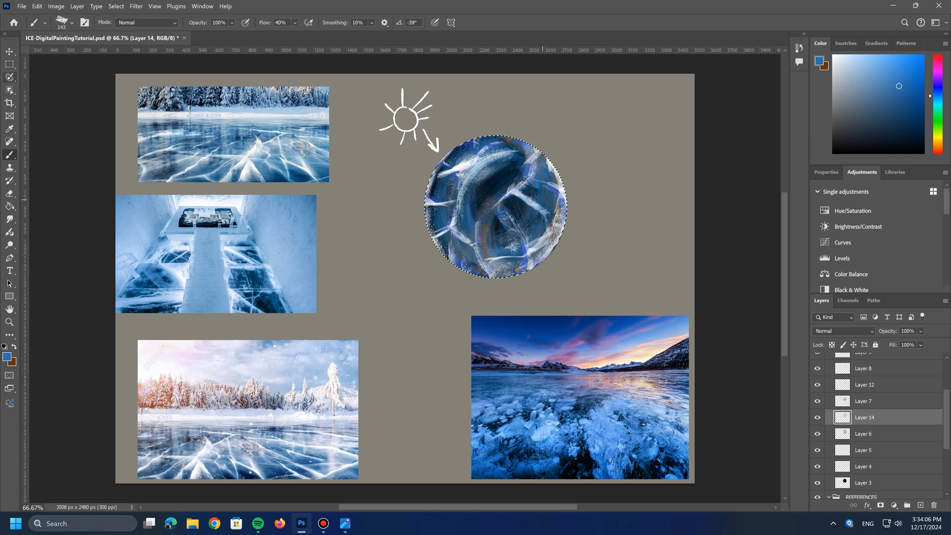
mouse_move(516, 169)
mouse_down()
mouse_move(494, 188)
mouse_move(502, 183)
mouse_move(513, 212)
mouse_up()
mouse_move(499, 218)
mouse_down()
mouse_move(493, 224)
mouse_move(526, 232)
mouse_move(489, 246)
mouse_up()
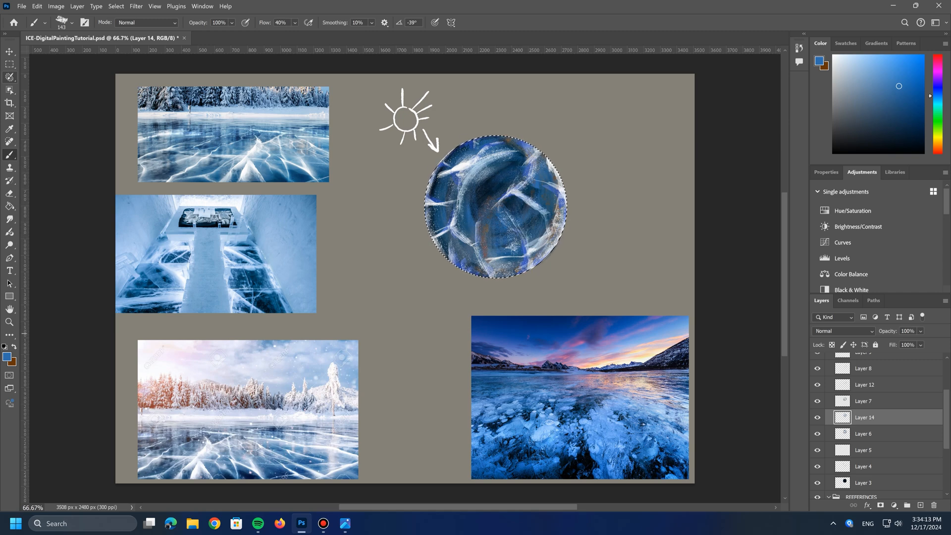
Step: Set Layer 14's opacity to 54% and change the foreground color to near-black navy #00111e
click(920, 331)
drag(943, 343, 922, 343)
click(7, 356)
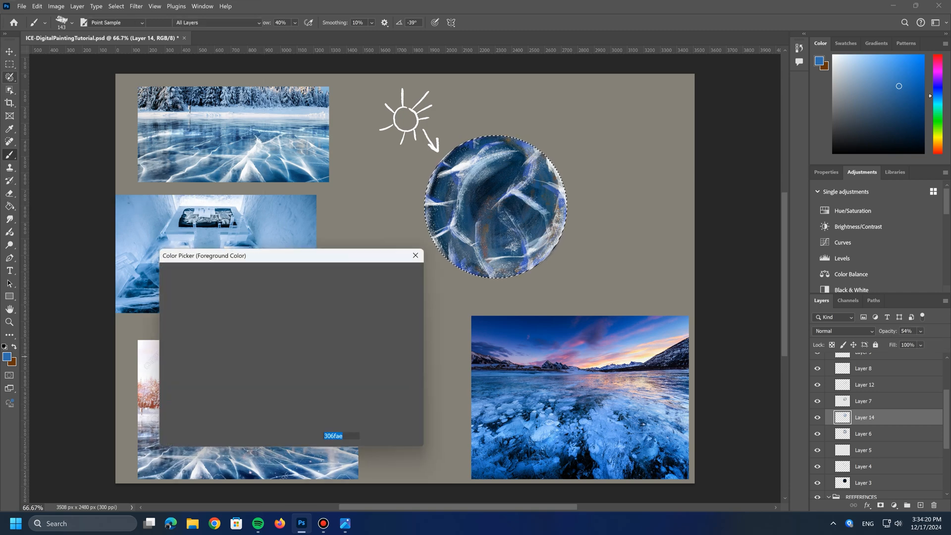
click(290, 390)
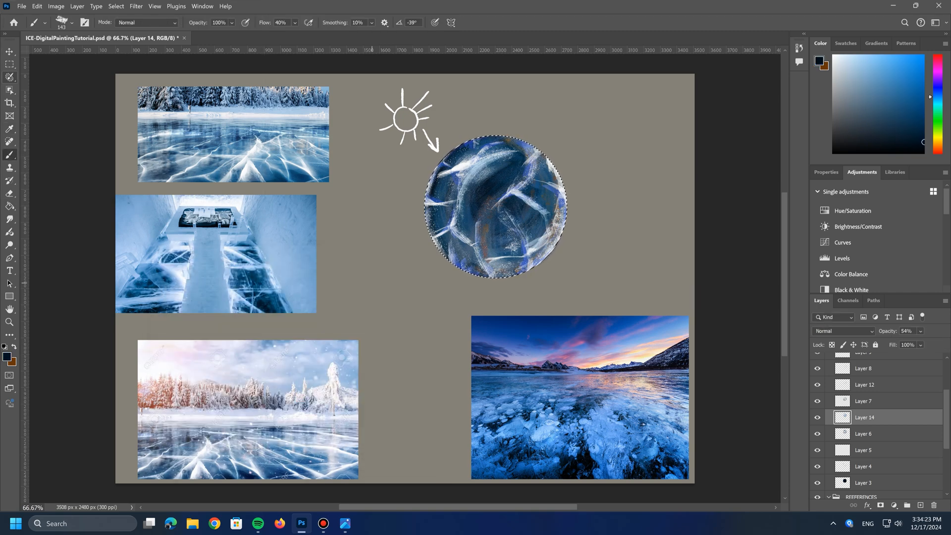
click(390, 274)
key(b)
Step: Choose the Kyle's Paintbox Palette Knife 1 brush and paint dark navy texture on the sphere
click(64, 22)
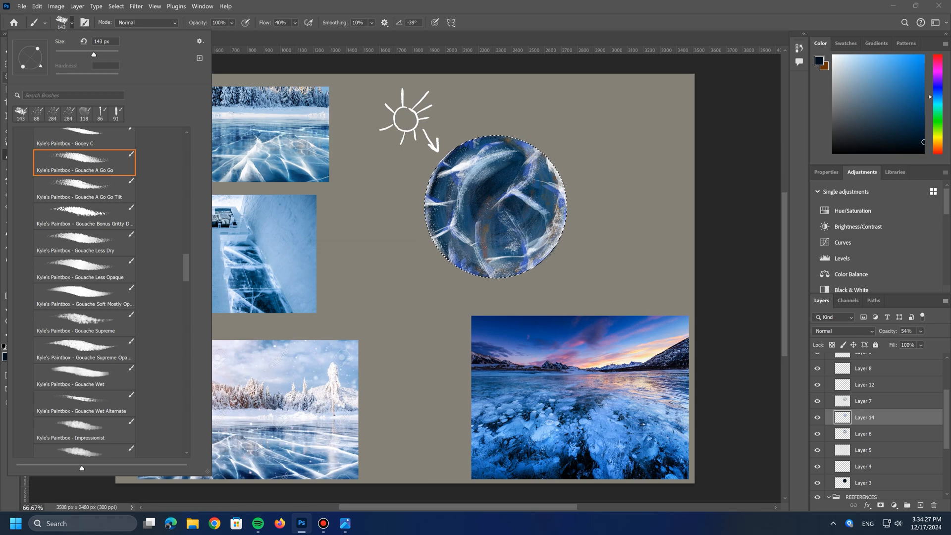
scroll(84, 293, down, 10)
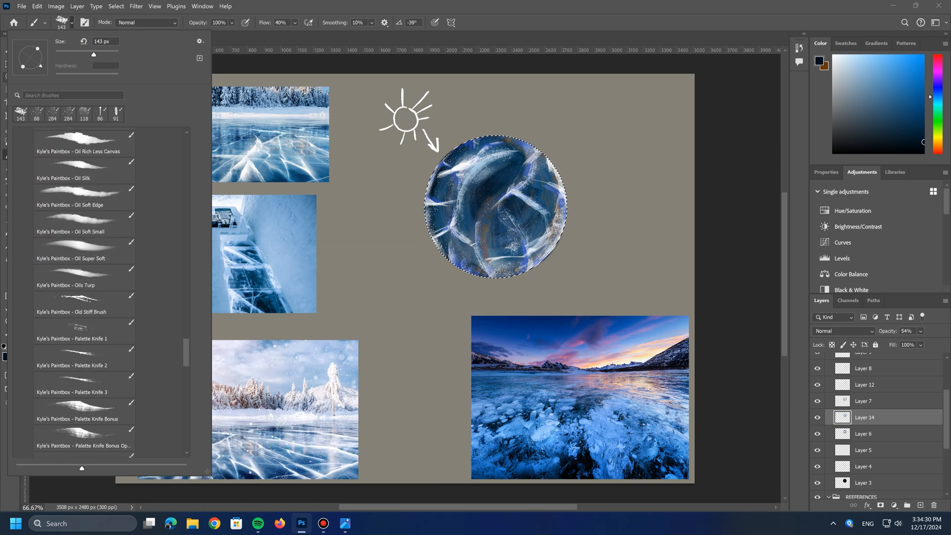
click(84, 331)
click(501, 269)
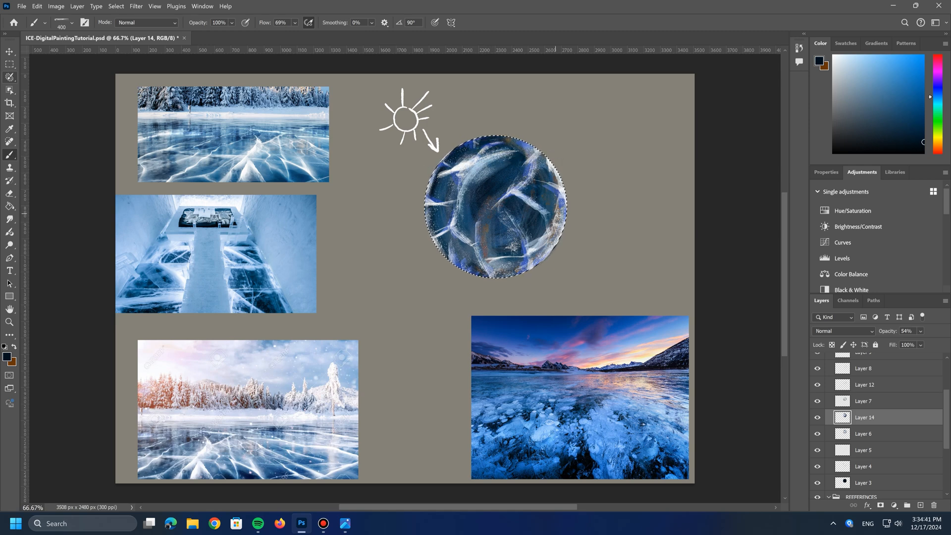
Step: Compare the sphere with and without Layer 14 and raise the layer's opacity to about 60%
click(817, 418)
click(817, 417)
click(817, 418)
click(817, 417)
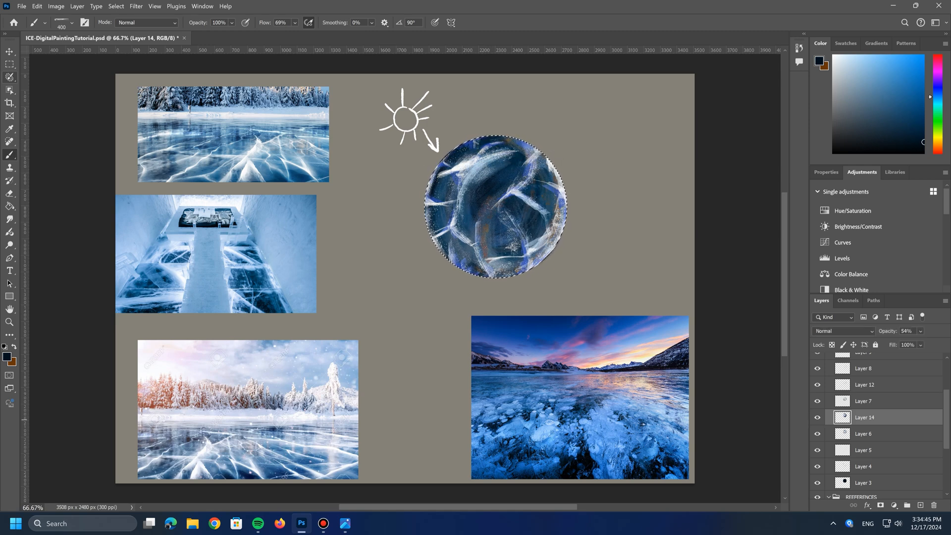
click(817, 418)
click(817, 417)
mouse_move(920, 331)
mouse_down()
mouse_move(904, 343)
mouse_move(925, 343)
mouse_up()
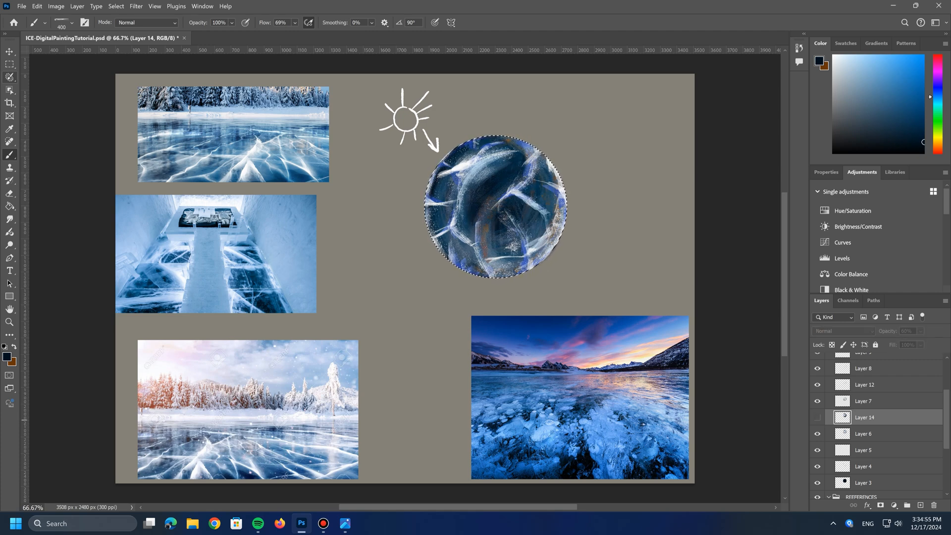
Step: Add a new layer directly above Layer 14 and set the foreground color to light gray
click(920, 505)
click(7, 356)
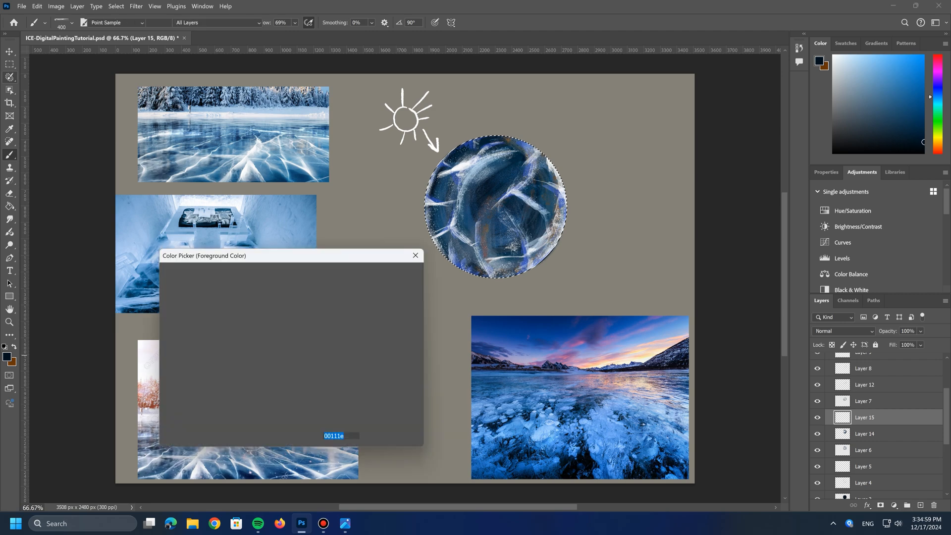
click(168, 304)
click(390, 274)
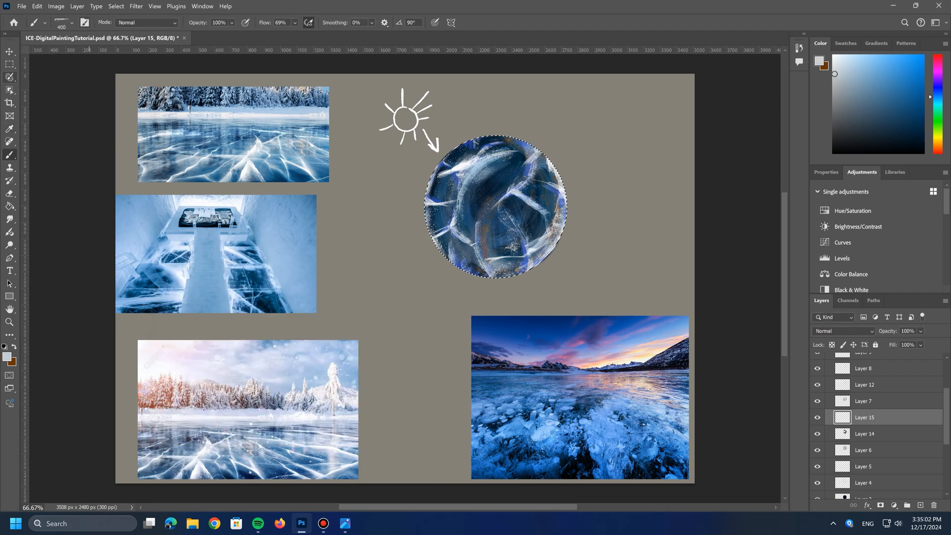
Step: Set the Palette Knife 1 brush to 62 px and paint fine light-gray strokes on the sphere
click(72, 23)
click(84, 331)
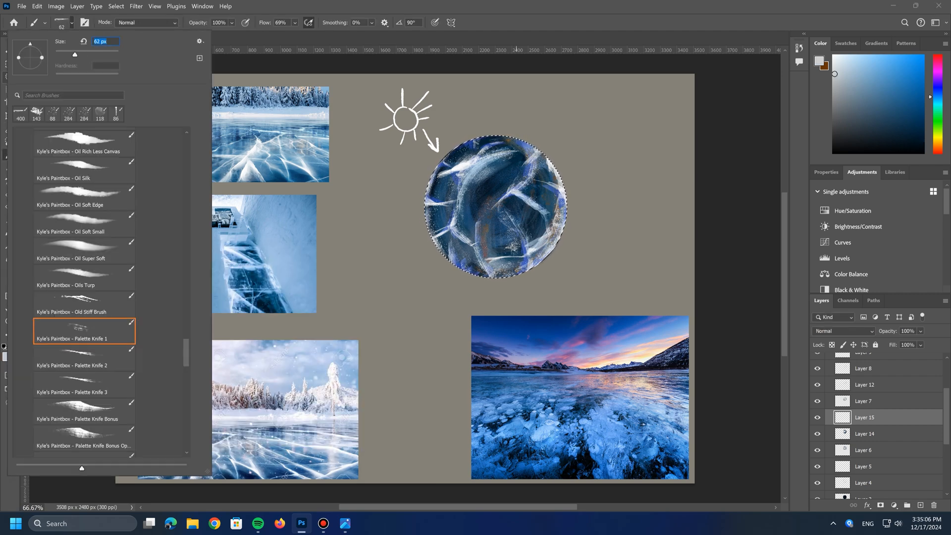
key(Return)
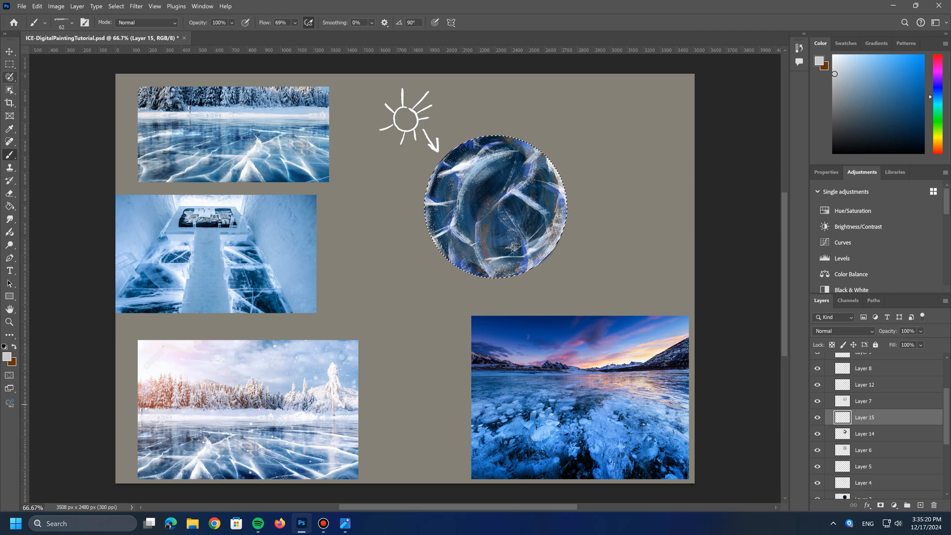
Step: Add a new layer at the top of the ICE group and choose the Kyle's Inkbox - Classic Cartoonist brush
scroll(880, 426, up, 3)
click(921, 506)
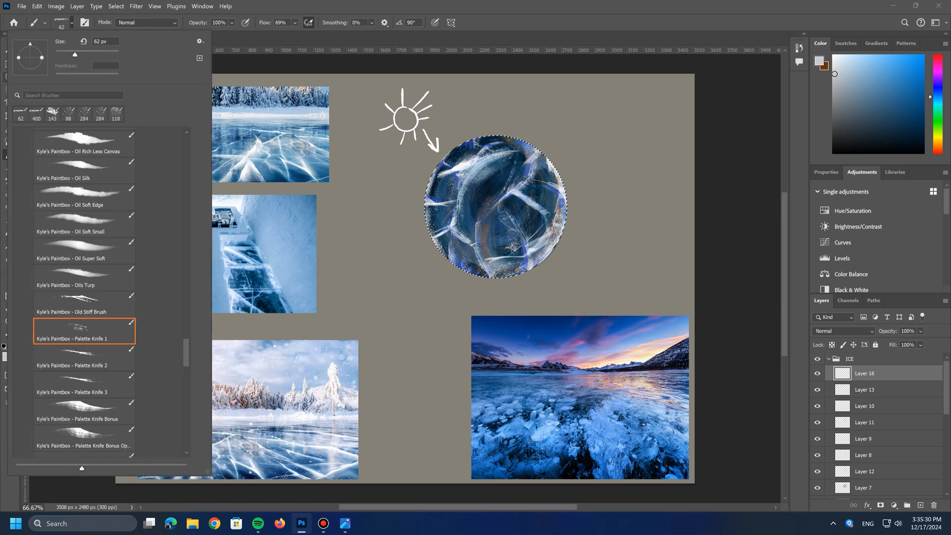
click(64, 23)
scroll(84, 292, up, 10)
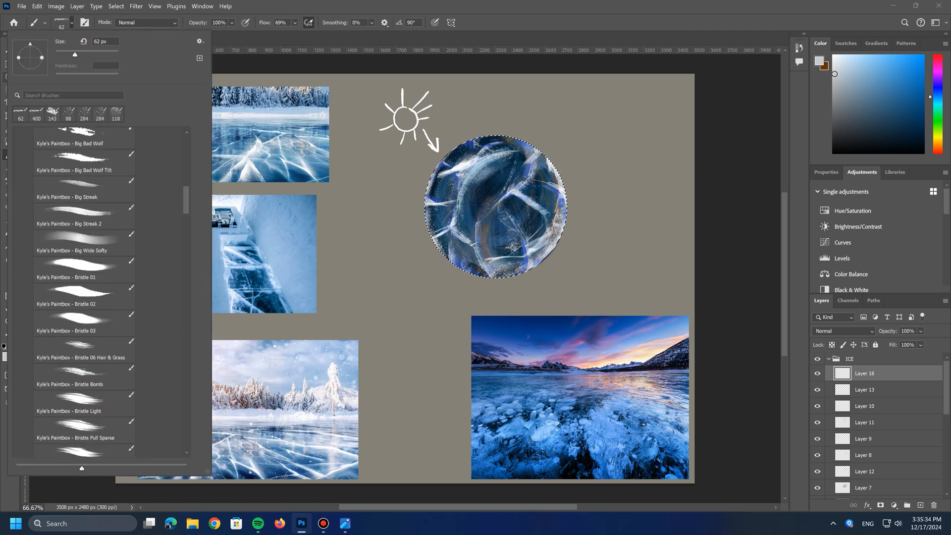
scroll(84, 292, up, 5)
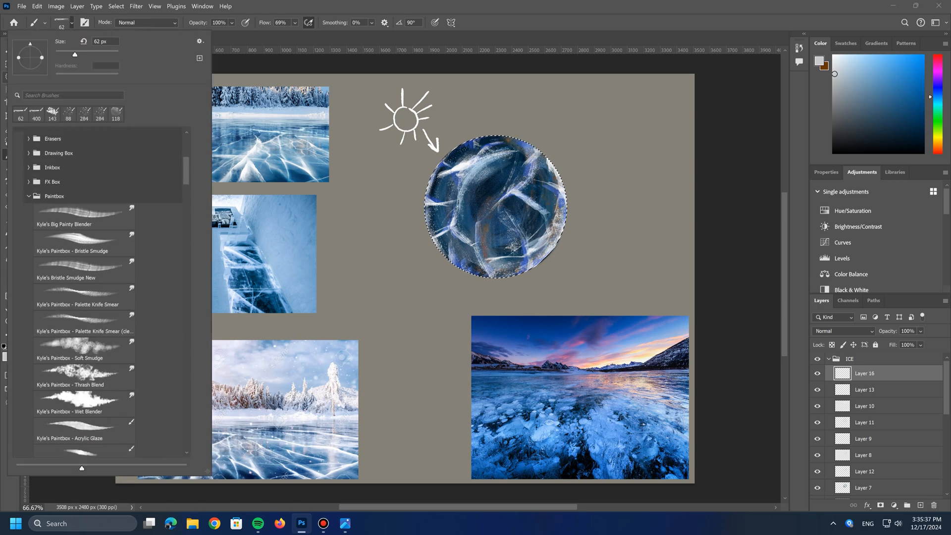
scroll(84, 293, down, 5)
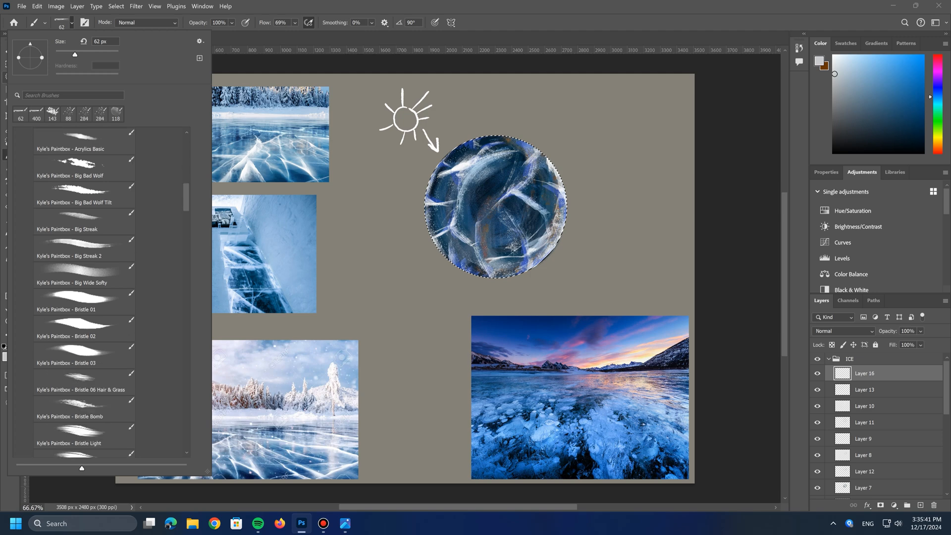
scroll(84, 292, down, 6)
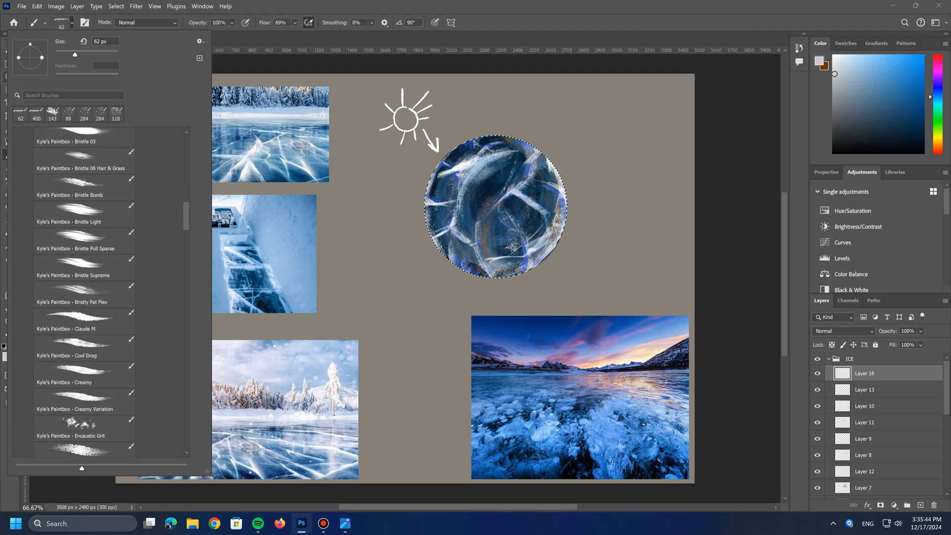
scroll(84, 292, down, 6)
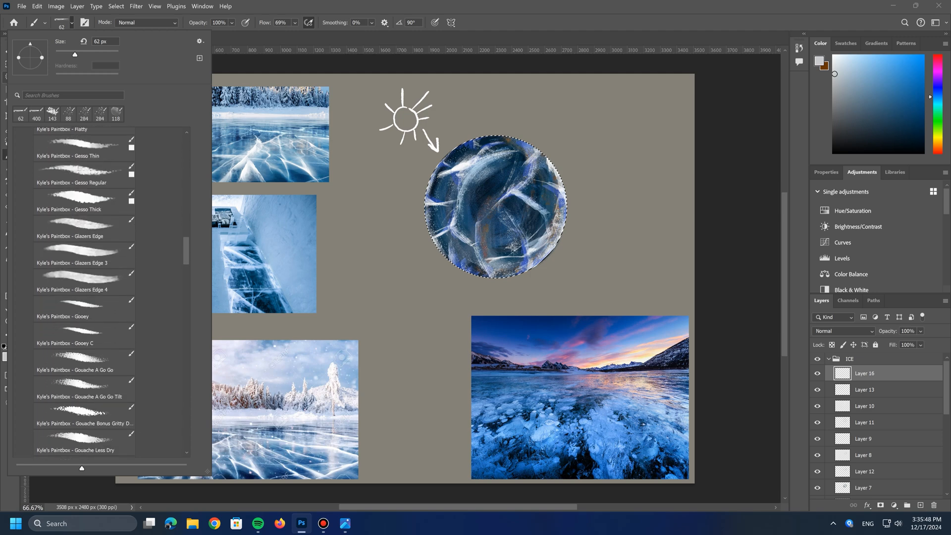
scroll(84, 292, down, 5)
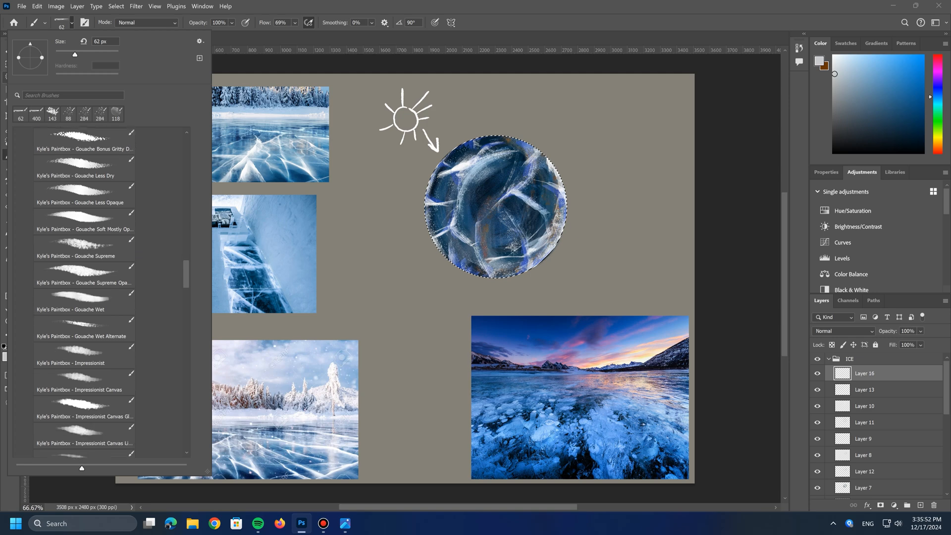
scroll(84, 293, down, 3)
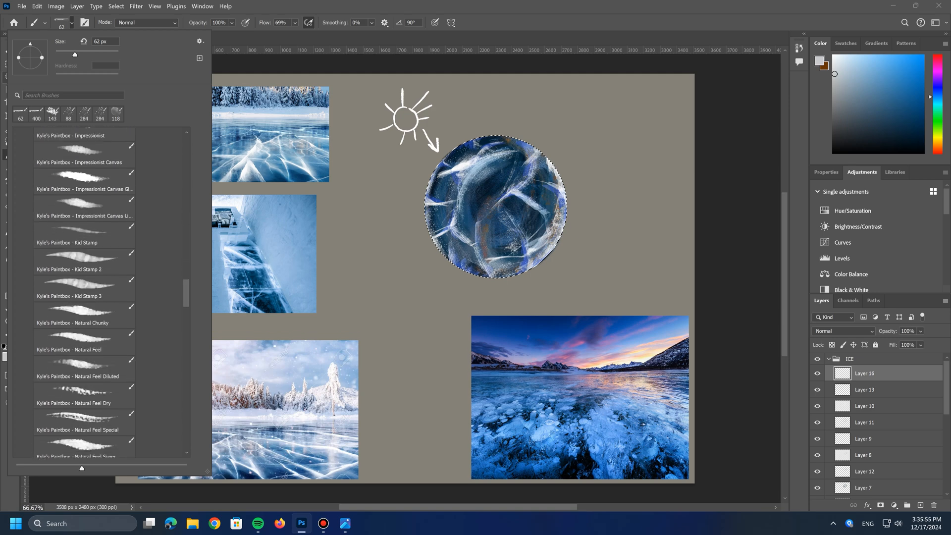
drag(186, 291, 187, 144)
click(19, 164)
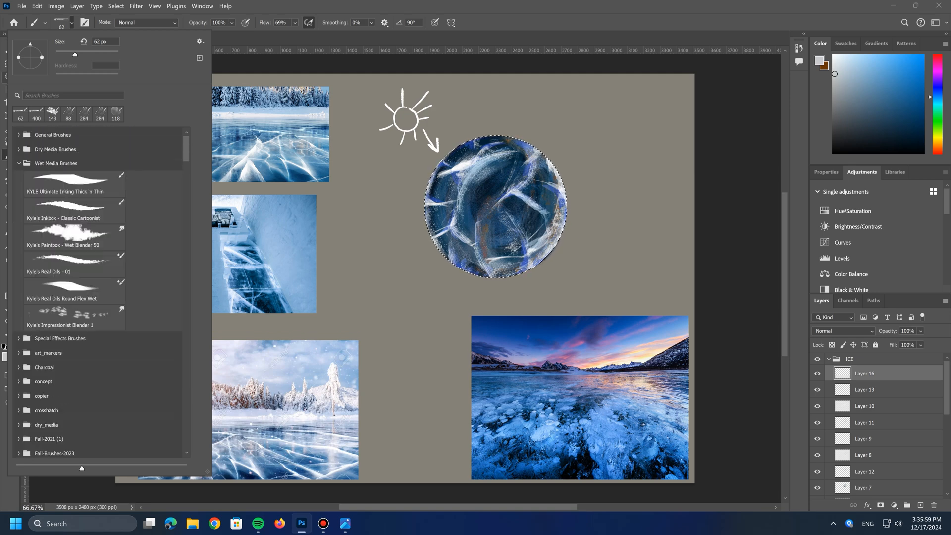
click(75, 210)
click(444, 240)
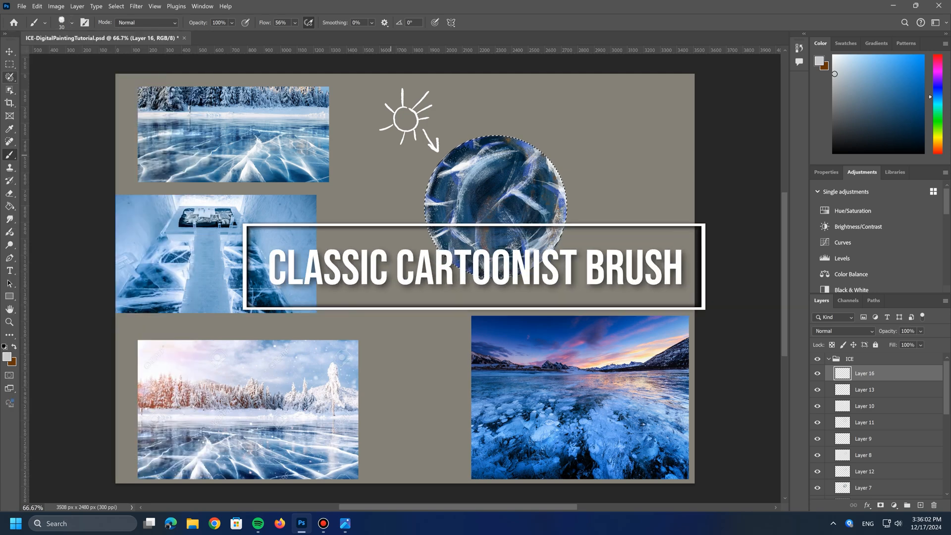
Step: Set the foreground color to white
click(7, 357)
drag(171, 310, 166, 269)
key(Return)
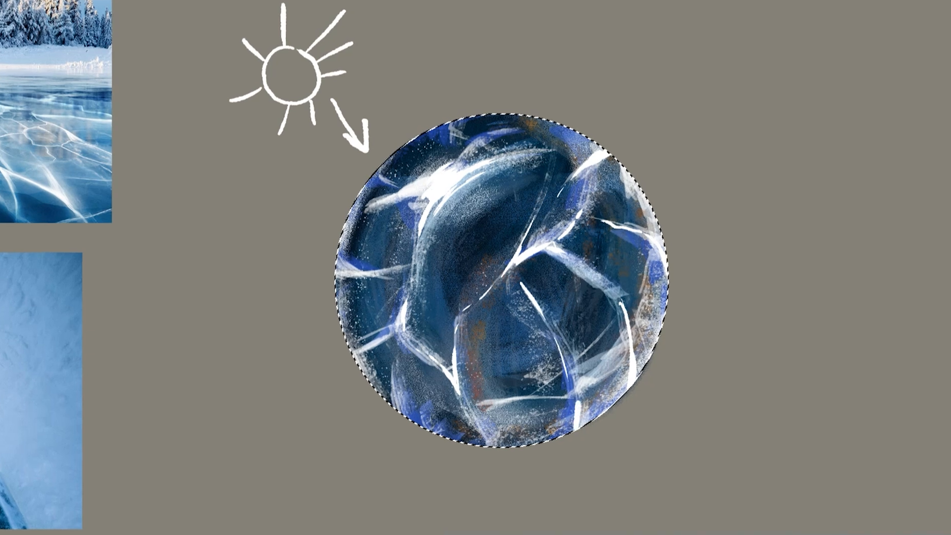
Step: Paint crisp white crack lines across the sphere's lower part and short ones along its left and upper-left rim
drag(557, 338, 575, 423)
drag(562, 354, 574, 391)
drag(475, 415, 497, 439)
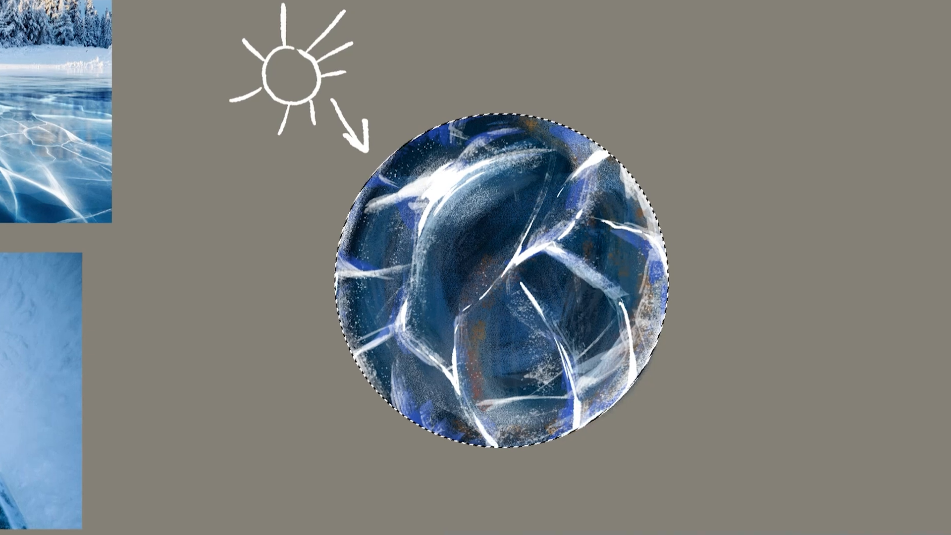
drag(337, 293, 357, 282)
drag(343, 333, 349, 328)
drag(388, 401, 393, 373)
drag(402, 340, 408, 298)
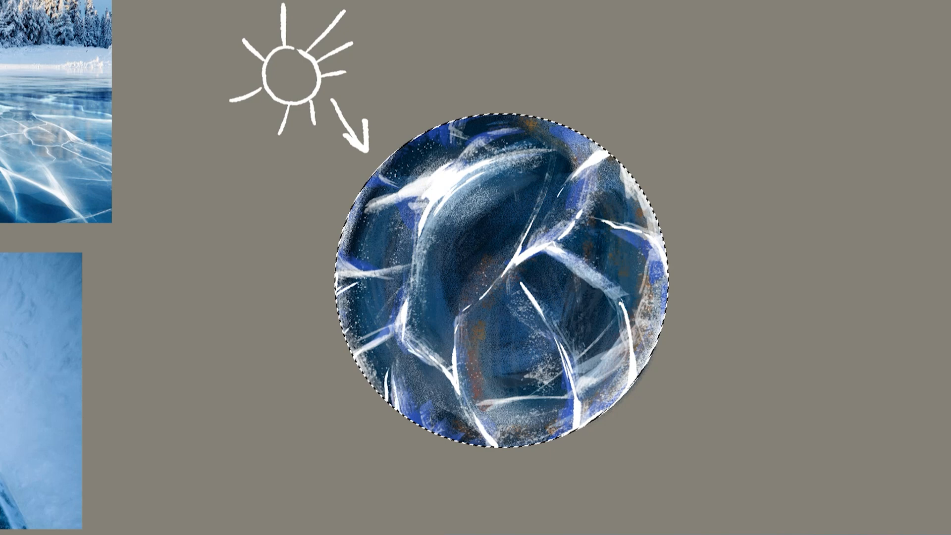
drag(379, 171, 397, 185)
drag(384, 165, 387, 178)
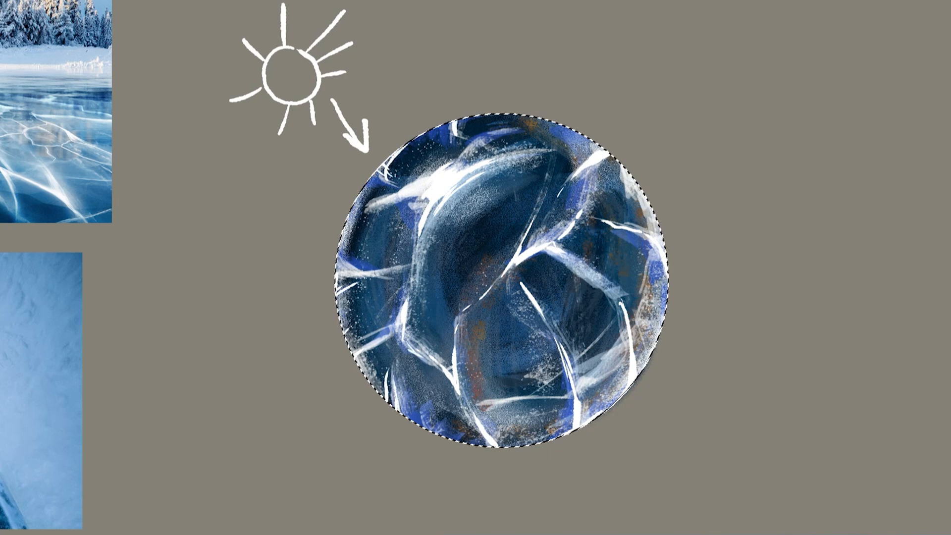
drag(454, 122, 447, 130)
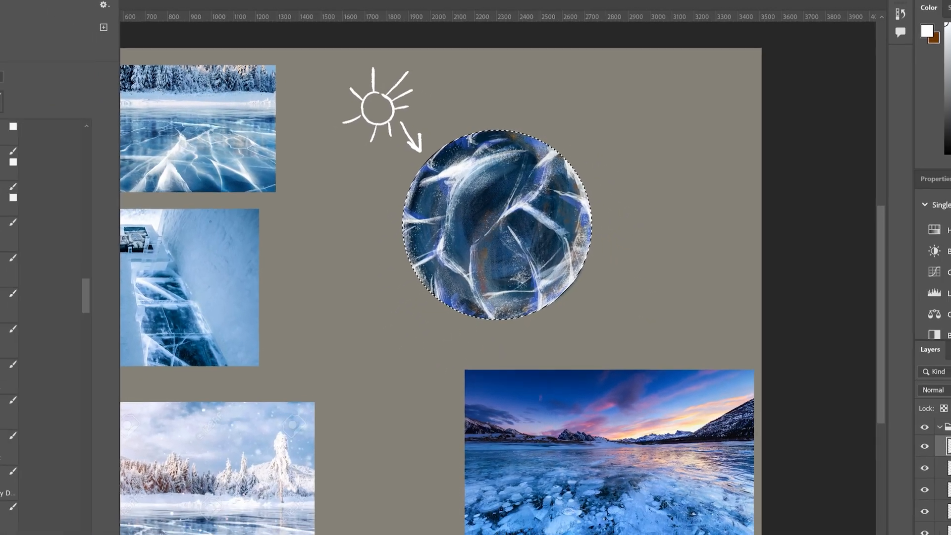
Step: Choose the Kyle's Paintbox - Palette Knife Bonus brush and set its size to 70 px
scroll(49, 307, down, 5)
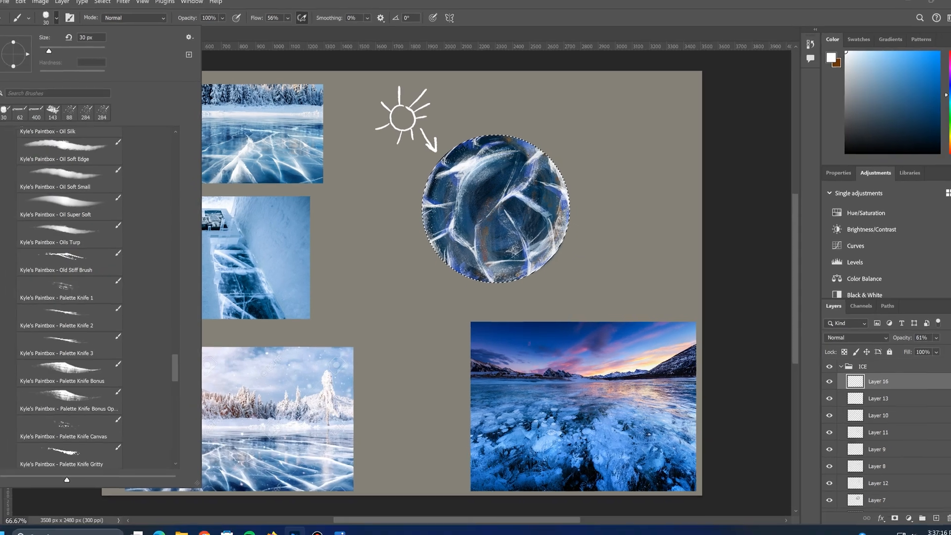
click(84, 362)
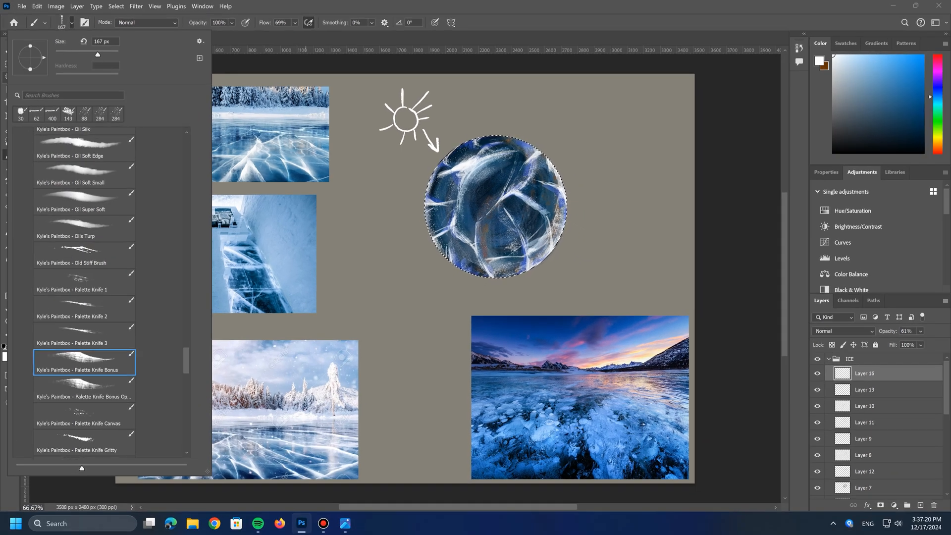
drag(98, 55, 78, 54)
key(Return)
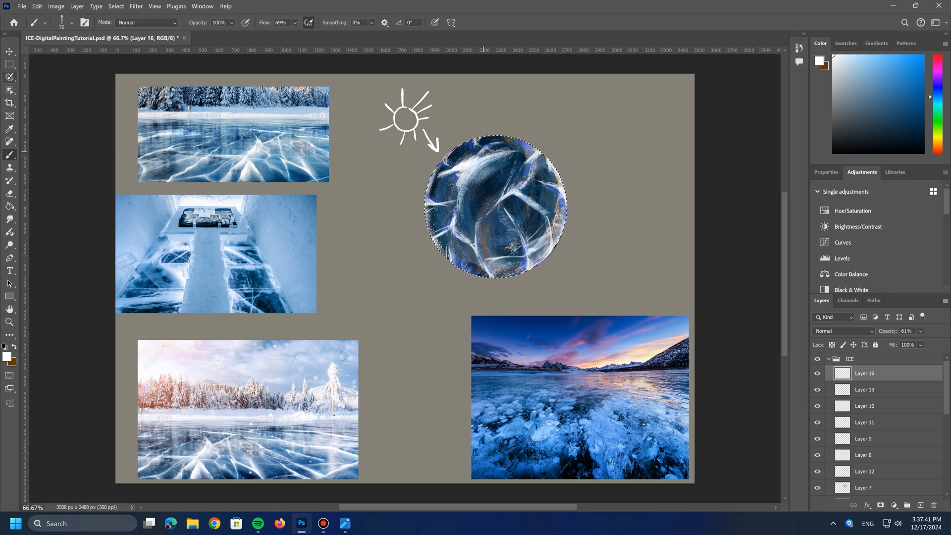
Step: Compare the sphere with and without Layer 16, then save the document
click(818, 373)
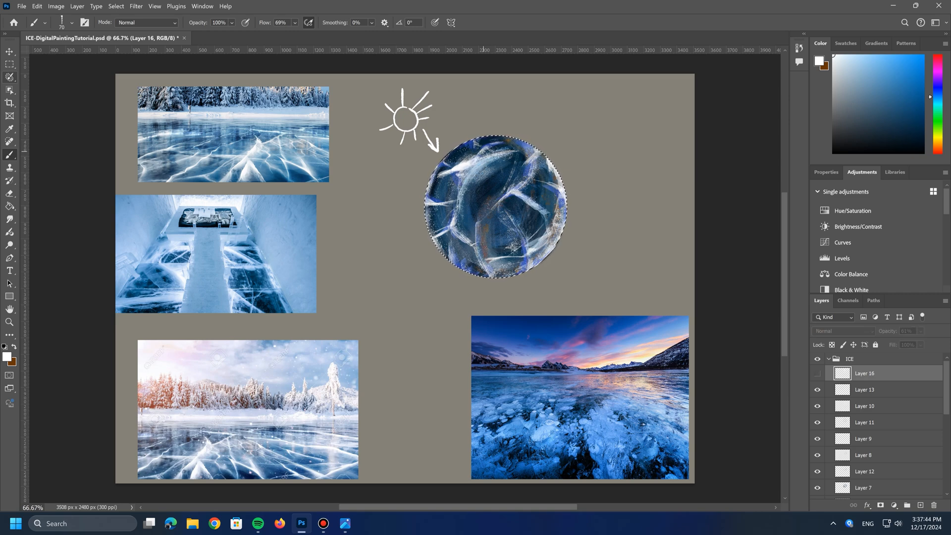
click(817, 373)
key(ctrl+s)
Step: Add a new layer above Layer 16 for white highlights and lower its opacity to 42%
click(920, 505)
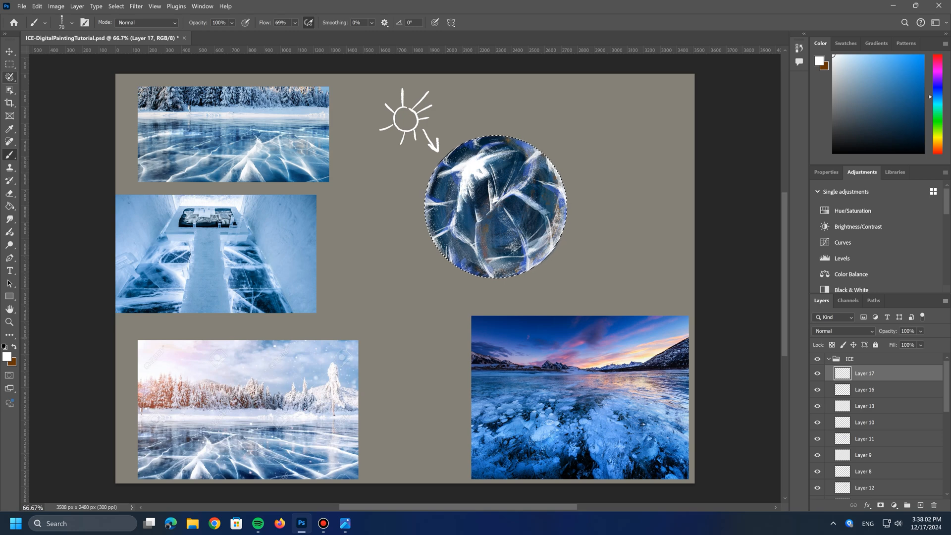
drag(921, 331, 911, 343)
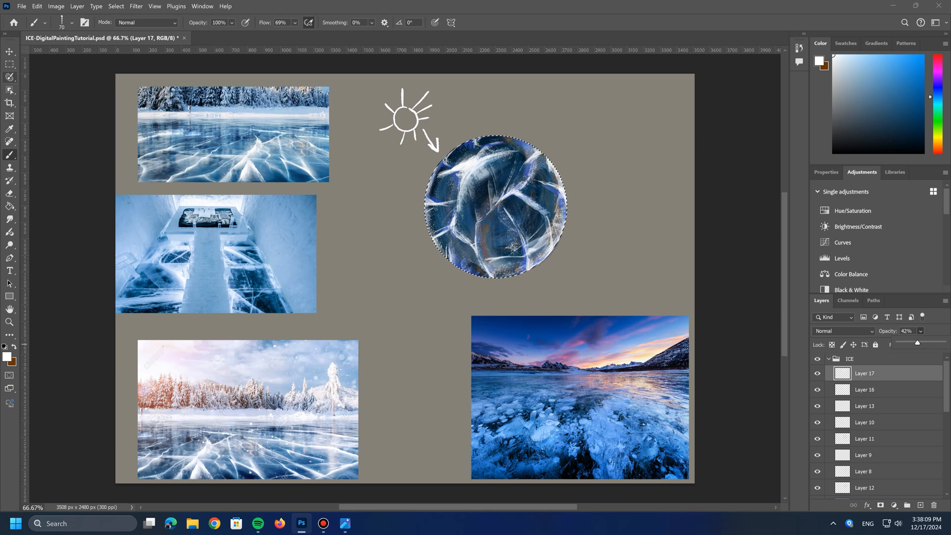
Step: Add a new layer above Layer 17 and switch back to the recent 30 px Classic Cartoonist brush
click(921, 506)
click(72, 23)
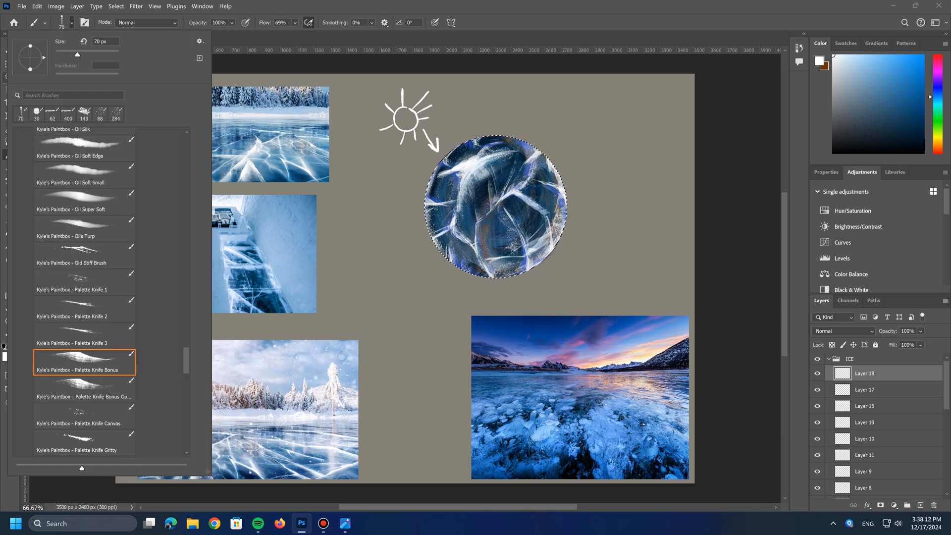
click(36, 114)
click(6, 357)
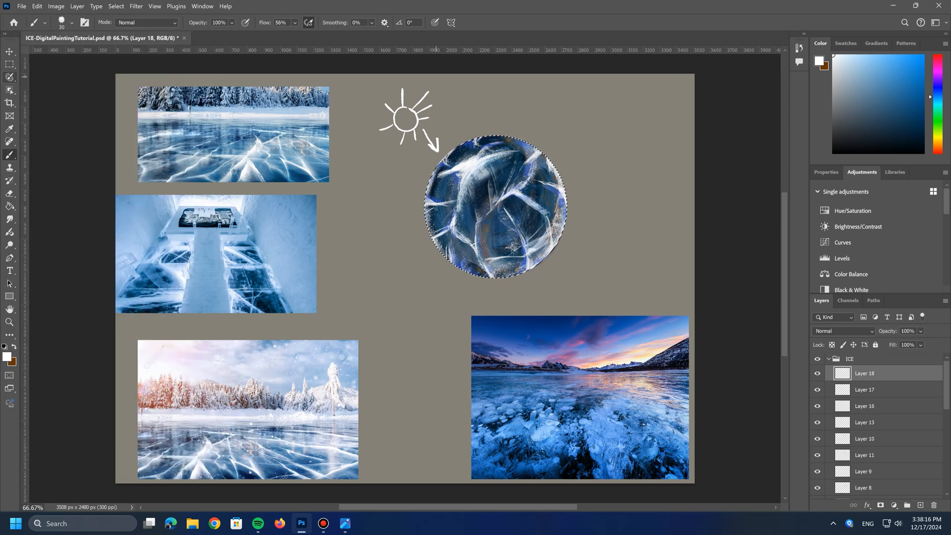
Step: Sample the pink #ca769a from the sunset sky in the lake reference as the foreground color
click(7, 357)
click(572, 349)
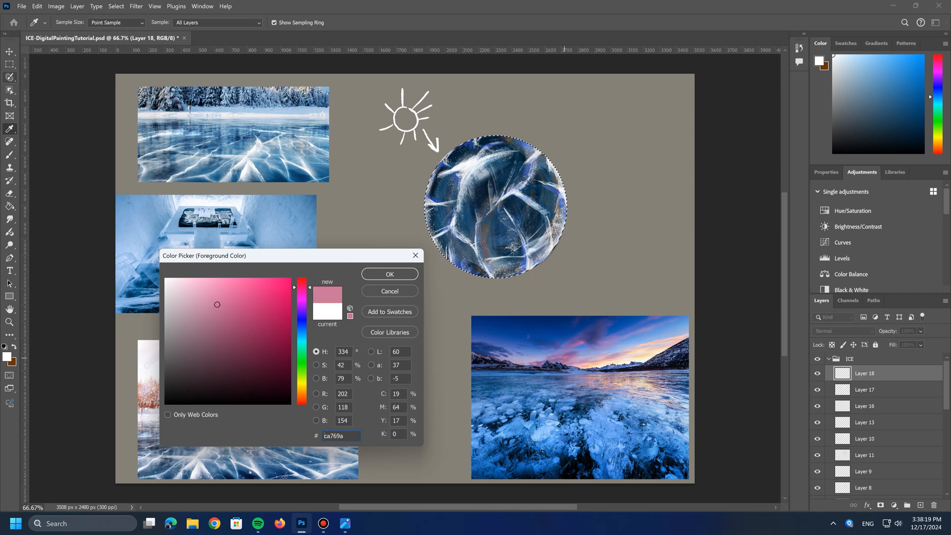
click(390, 274)
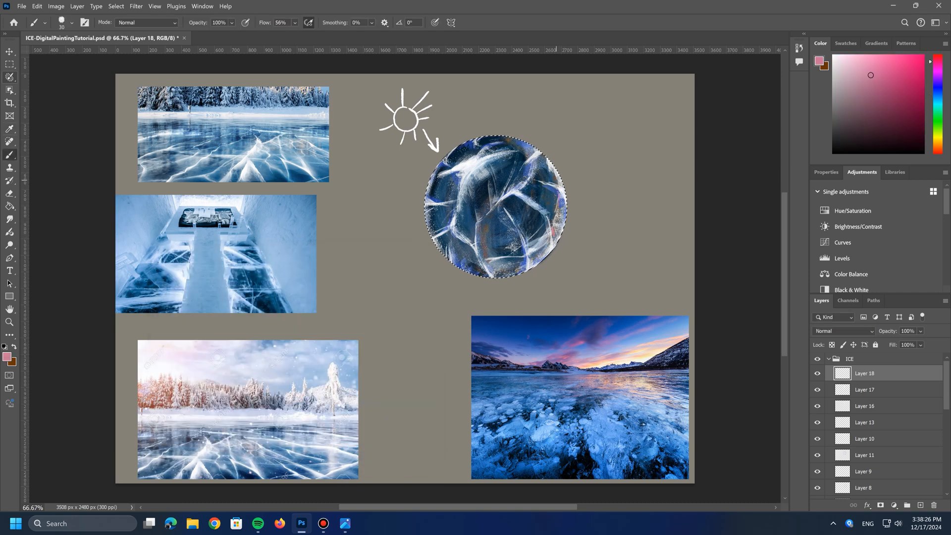
Step: Sample the pale yellow-orange #f4d6aa from the sunset reference's horizon as the foreground color
click(7, 356)
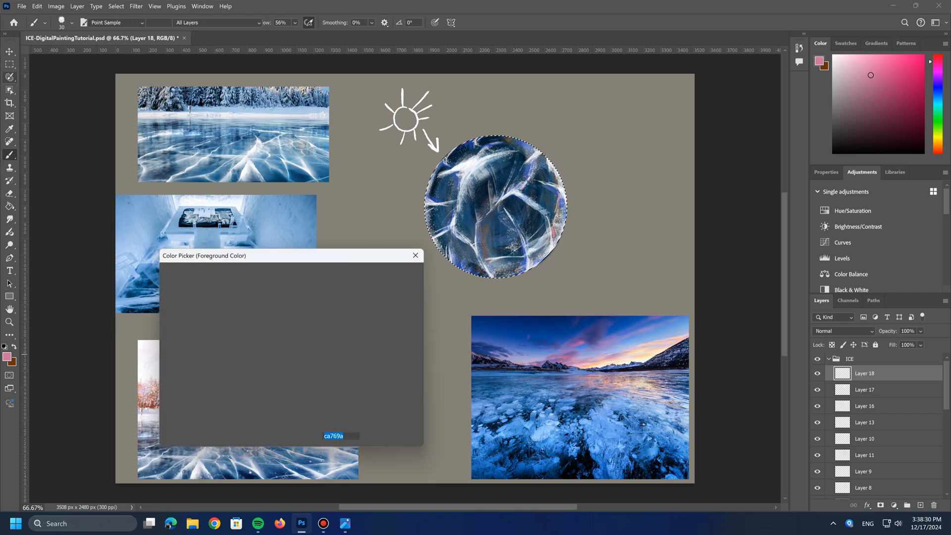
click(649, 355)
click(390, 274)
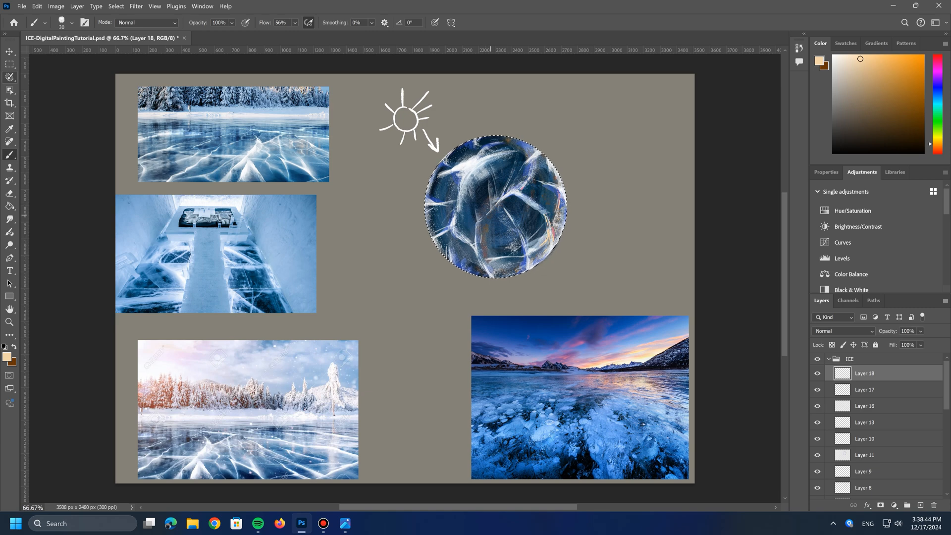
Step: Change the foreground color to a light peach sampled from the glowing clouds in the sunset reference
click(7, 357)
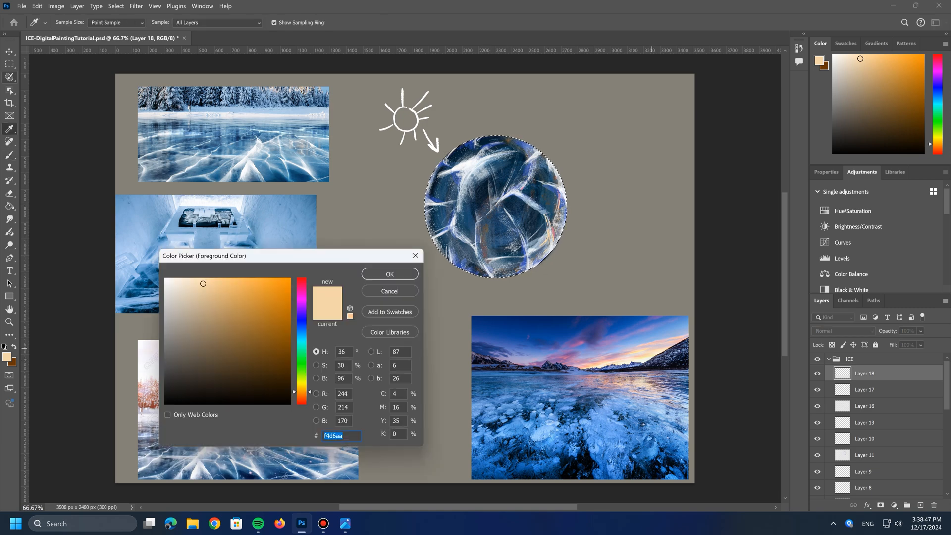
click(652, 348)
click(390, 274)
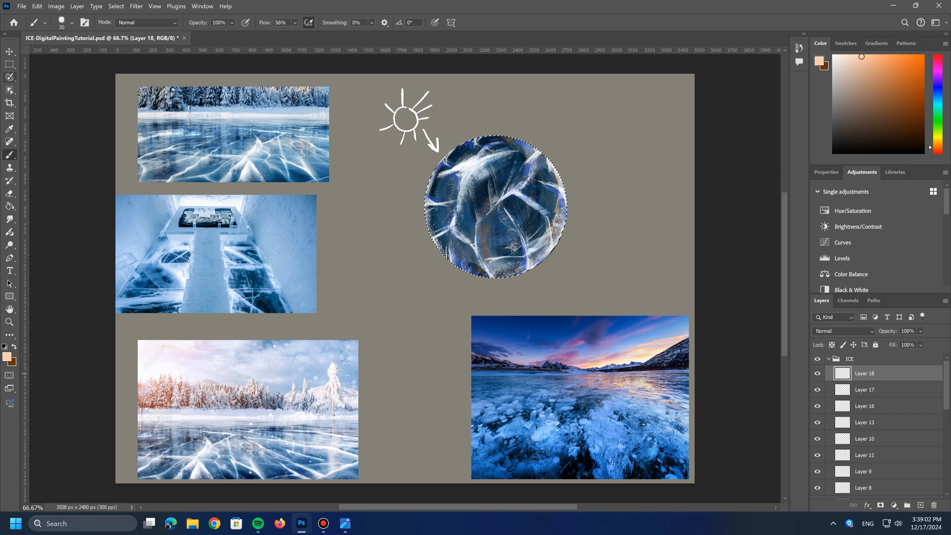
Step: Lower Layer 18's opacity to 64%
click(920, 332)
drag(946, 343, 927, 343)
Step: Choose the Kyle's Paintbox - Spatter brush, apply peach spatter on the sphere and reduce the brush size to 61 px
click(72, 22)
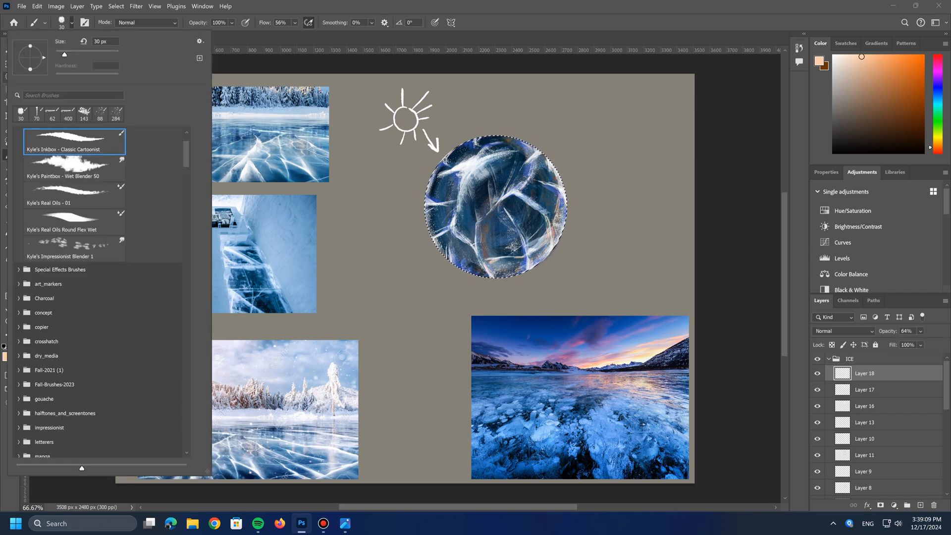
drag(186, 154, 186, 392)
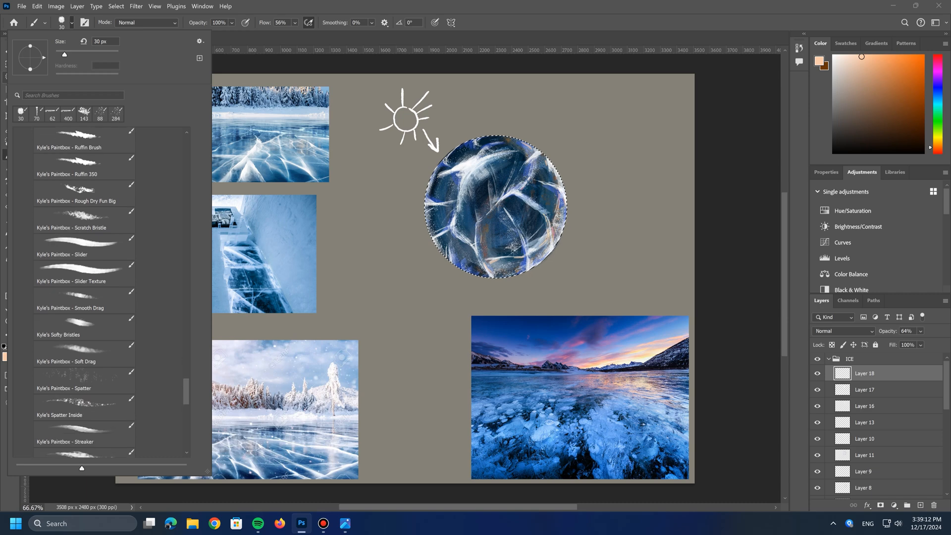
click(85, 381)
click(491, 264)
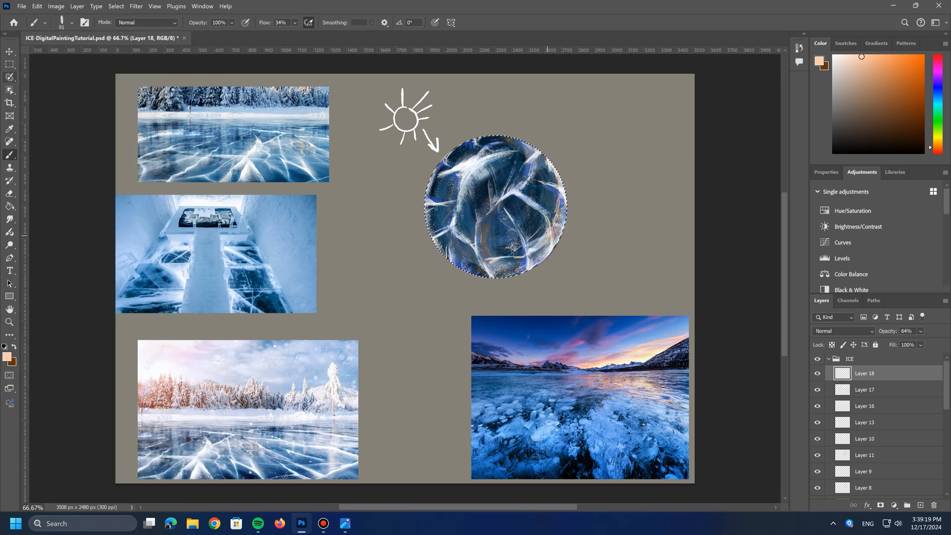
click(71, 23)
drag(74, 55, 73, 55)
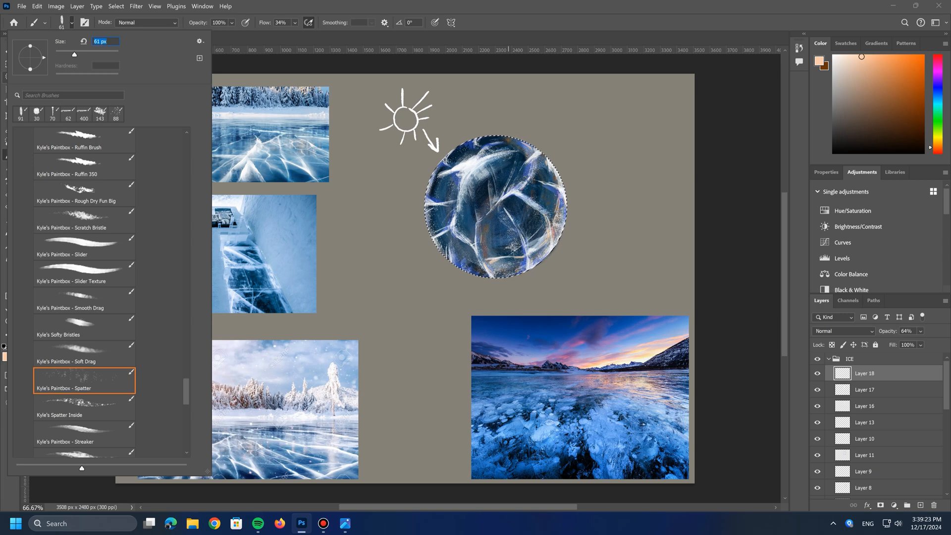
click(545, 218)
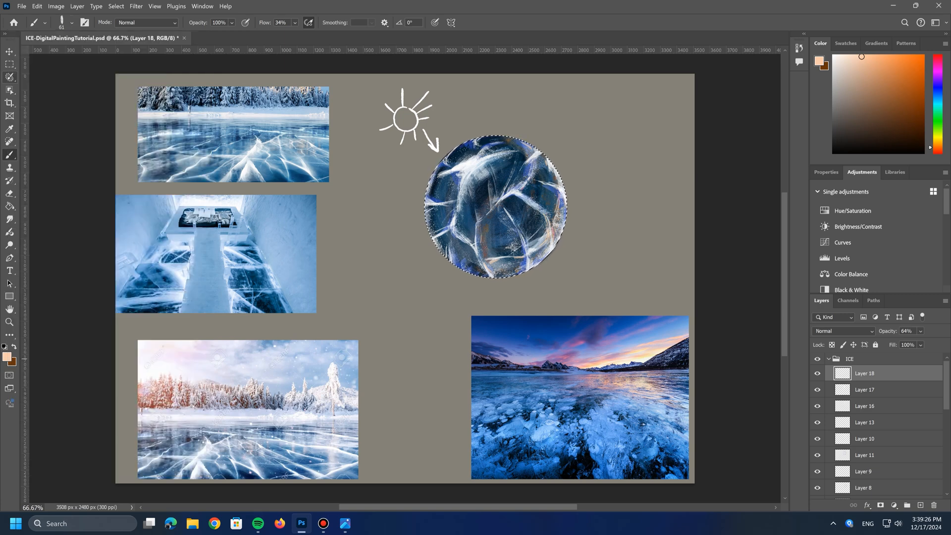
Step: Set the foreground color back to a pink sampled from the sunset reference's sky for the spatter
click(7, 358)
click(565, 358)
click(390, 274)
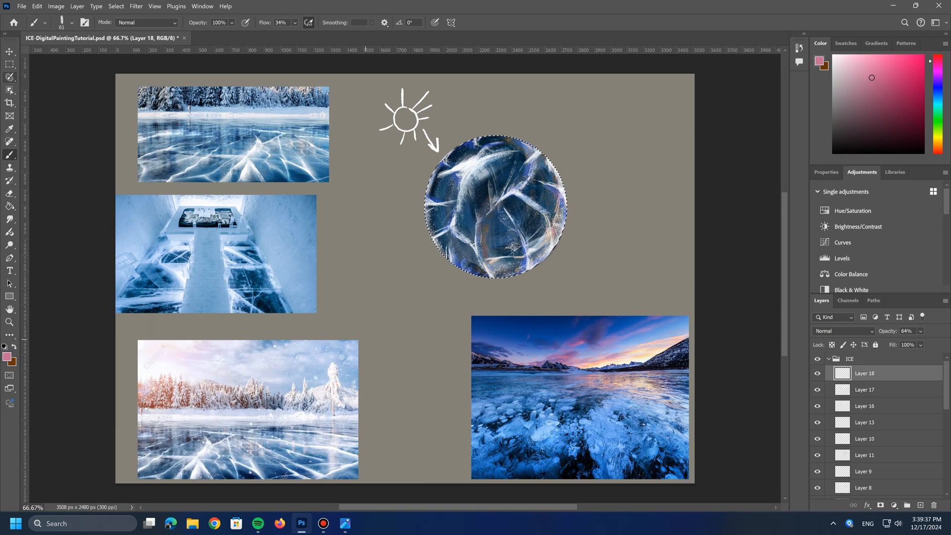
Step: Set the foreground color to the saturated blue 1d49c8 and add a new layer above Layer 18
click(7, 357)
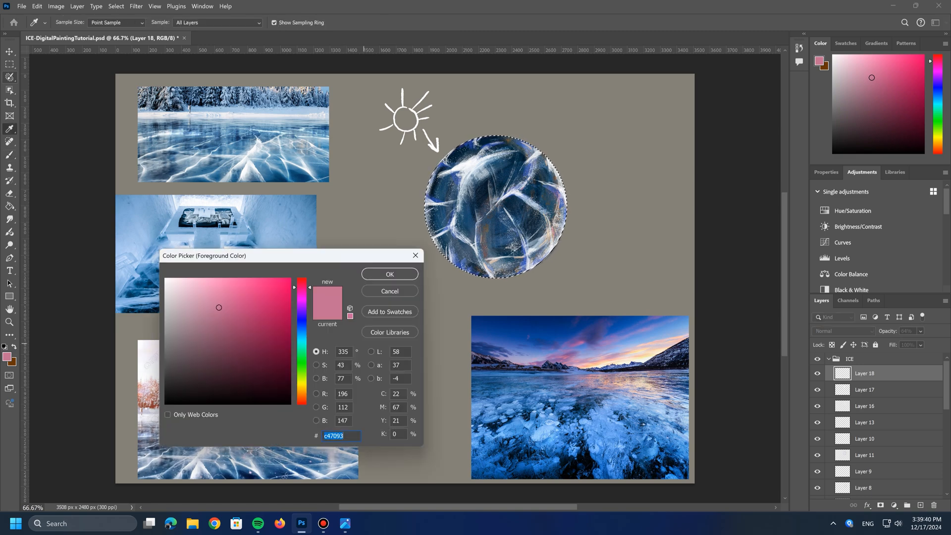
text(1d49c8)
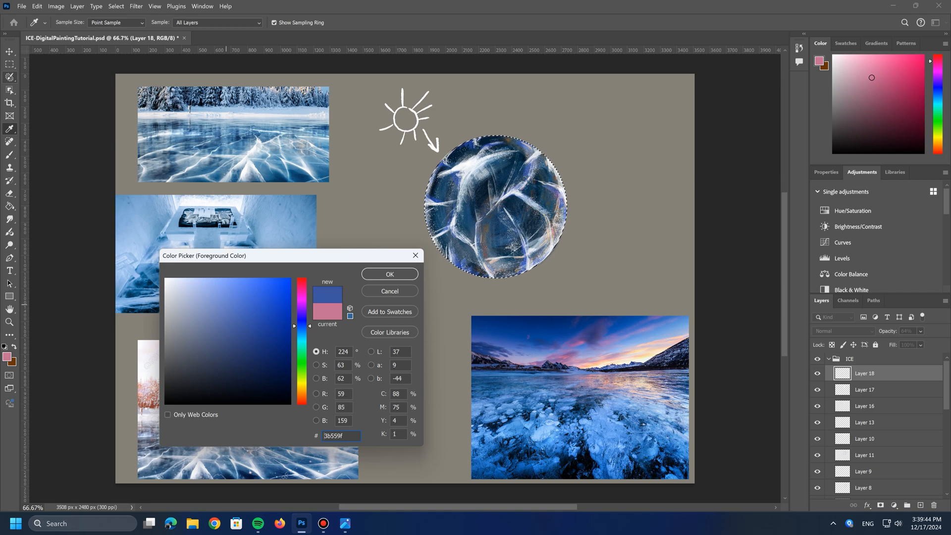
click(390, 274)
click(920, 506)
Step: Choose the Kyle's Paintbox - Soft Drag brush at 385 px and paint soft blue over the lower part of the sphere
click(72, 23)
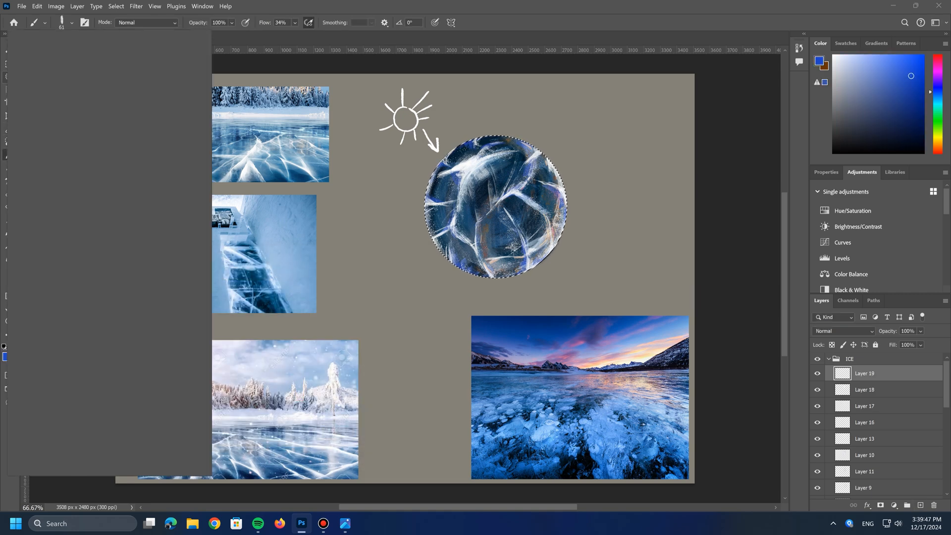
scroll(84, 338, up, 3)
scroll(85, 338, down, 4)
click(84, 337)
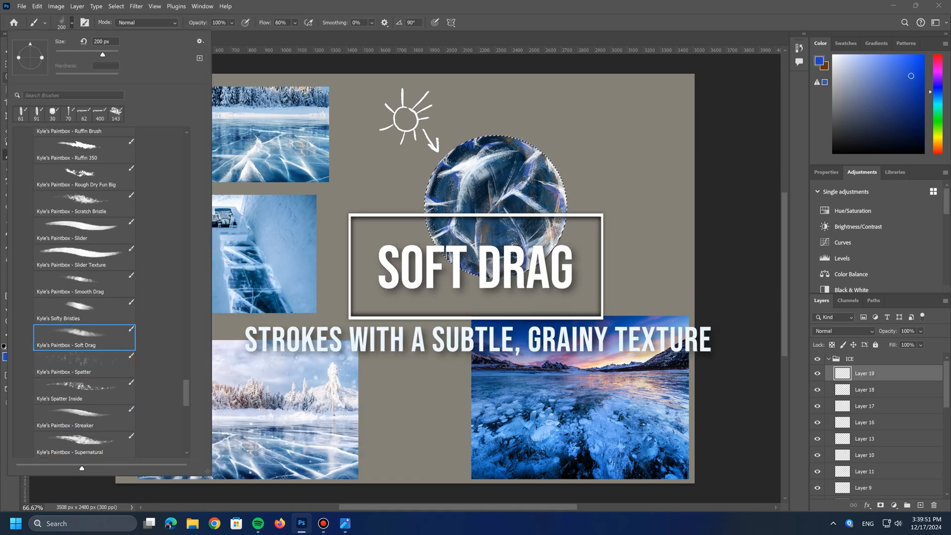
drag(102, 55, 109, 54)
key(Return)
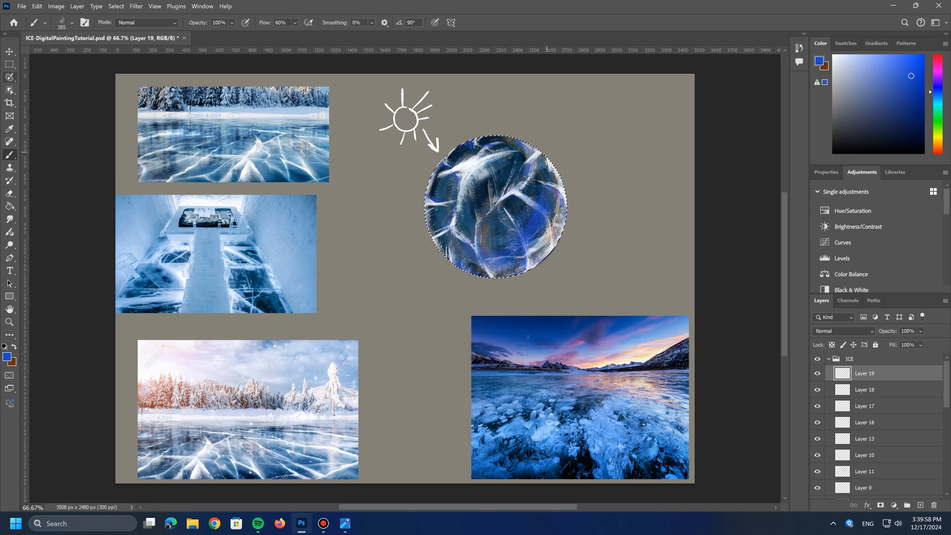
Step: Sample a dark navy from the sphere as the foreground color, reduce the brush to 143 px and paint dark shading over the blue area
click(7, 357)
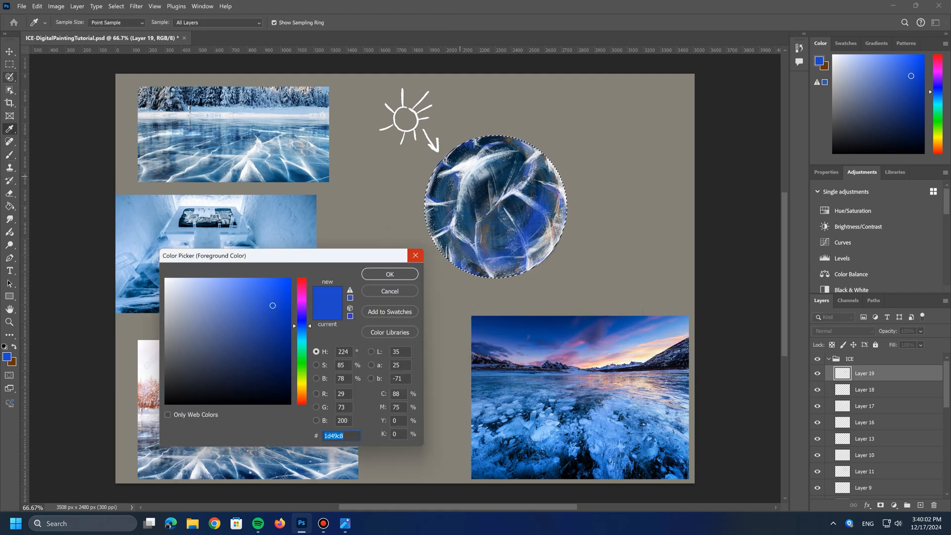
click(460, 175)
click(390, 274)
click(72, 23)
click(94, 55)
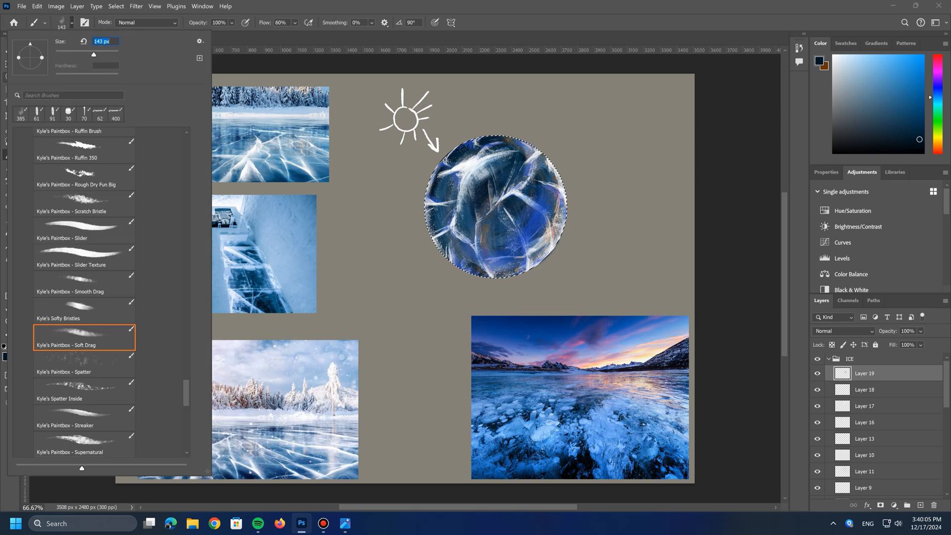
key(Return)
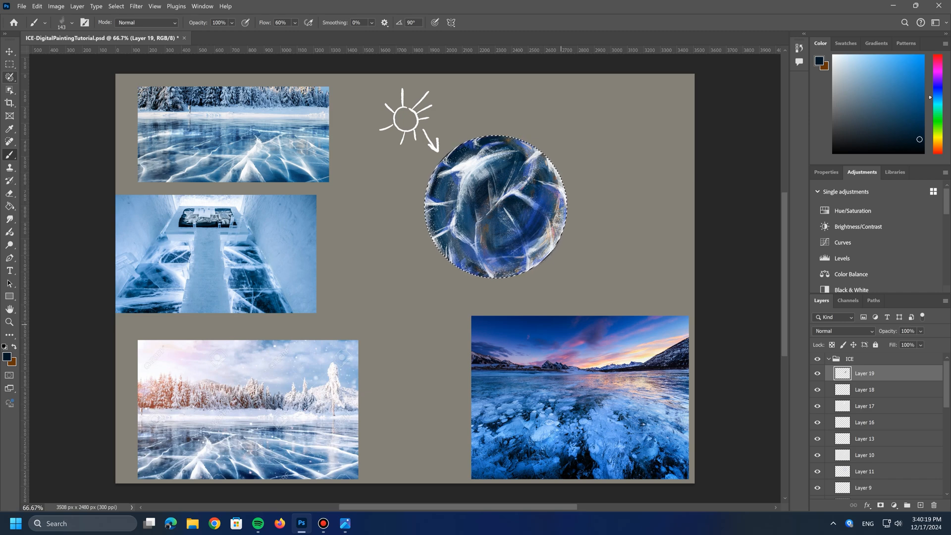
Step: Open the blending mode choices for Layer 19
click(844, 330)
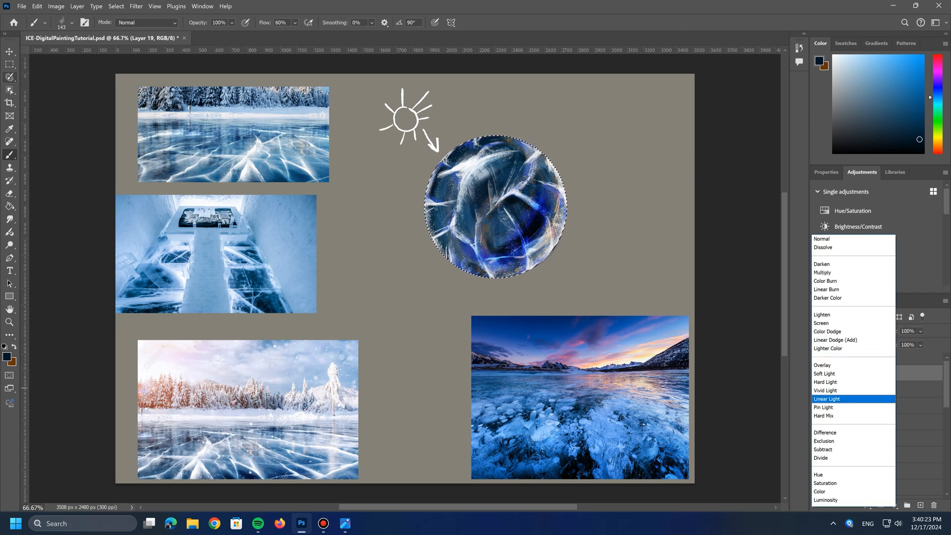